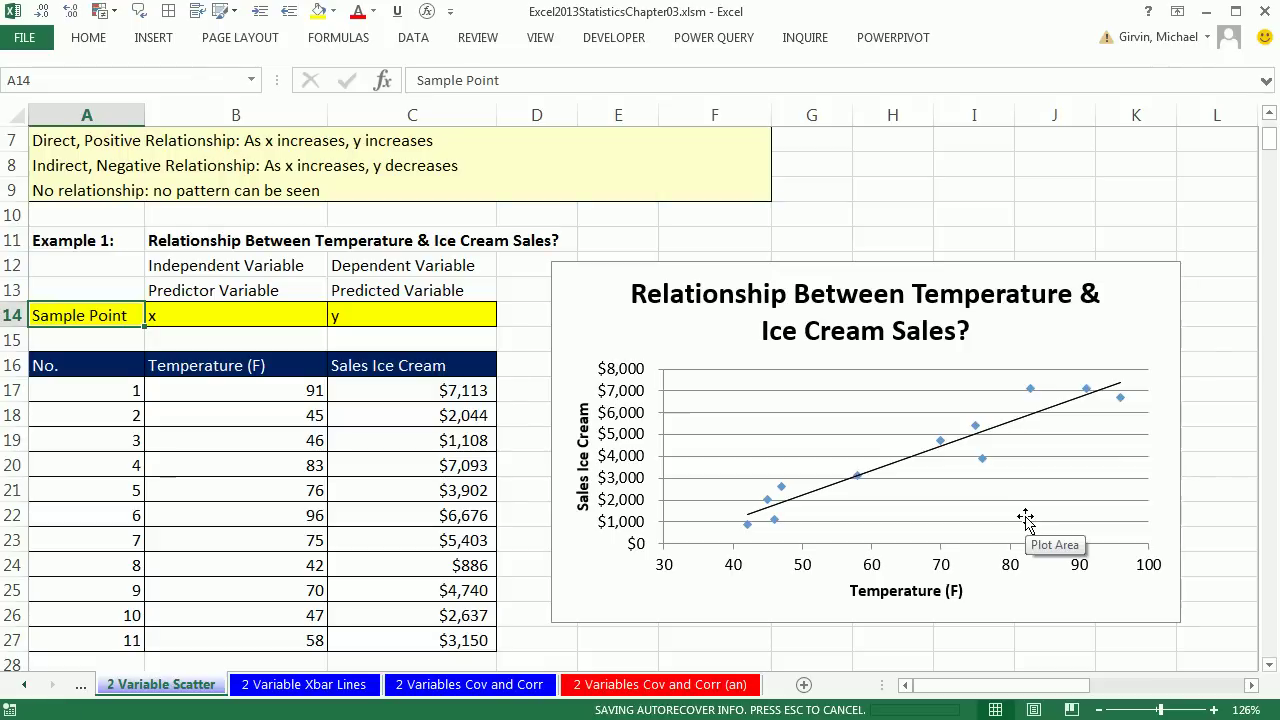
- Examine the data tables and scatter charts of Examples 1 to 5 on the 2 Variable Scatter sheet
{"action": "scroll", "coordinate": [1023, 520], "scroll_direction": "down", "scroll_amount": 3}
{"action": "scroll", "coordinate": [1023, 520], "scroll_direction": "up", "scroll_amount": 2}
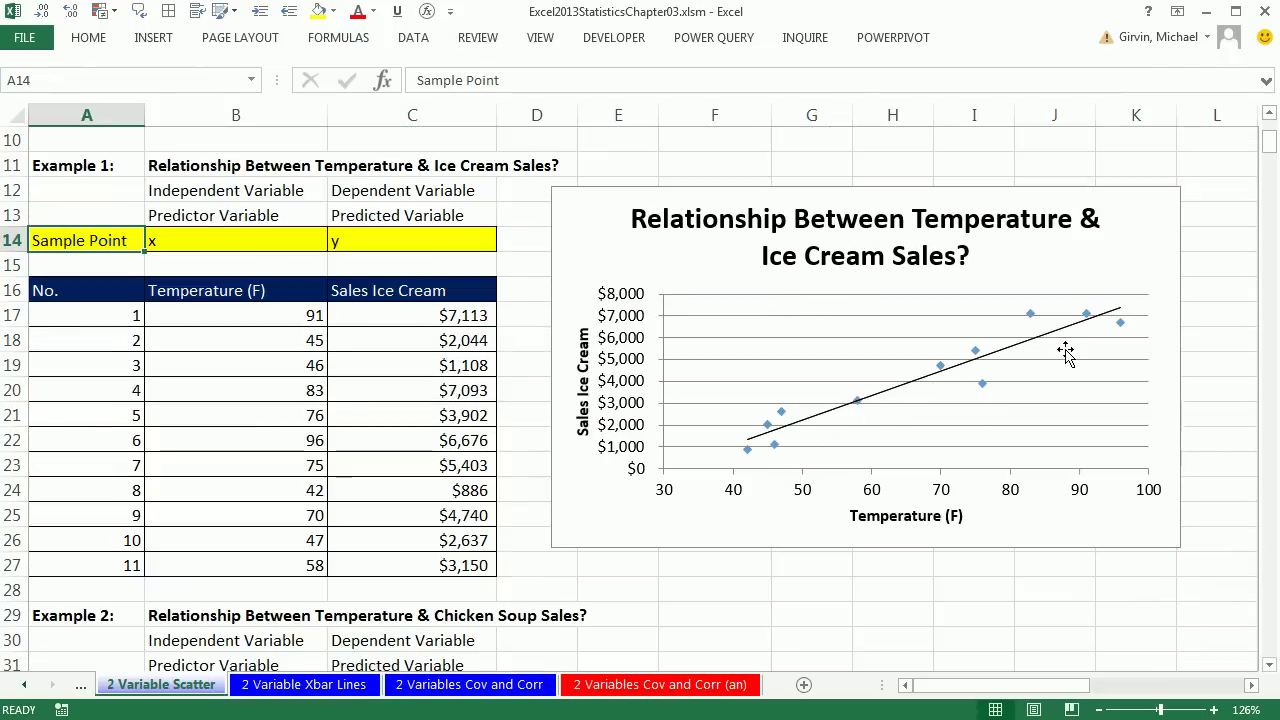
{"action": "scroll", "coordinate": [1066, 354], "scroll_direction": "down", "scroll_amount": 6}
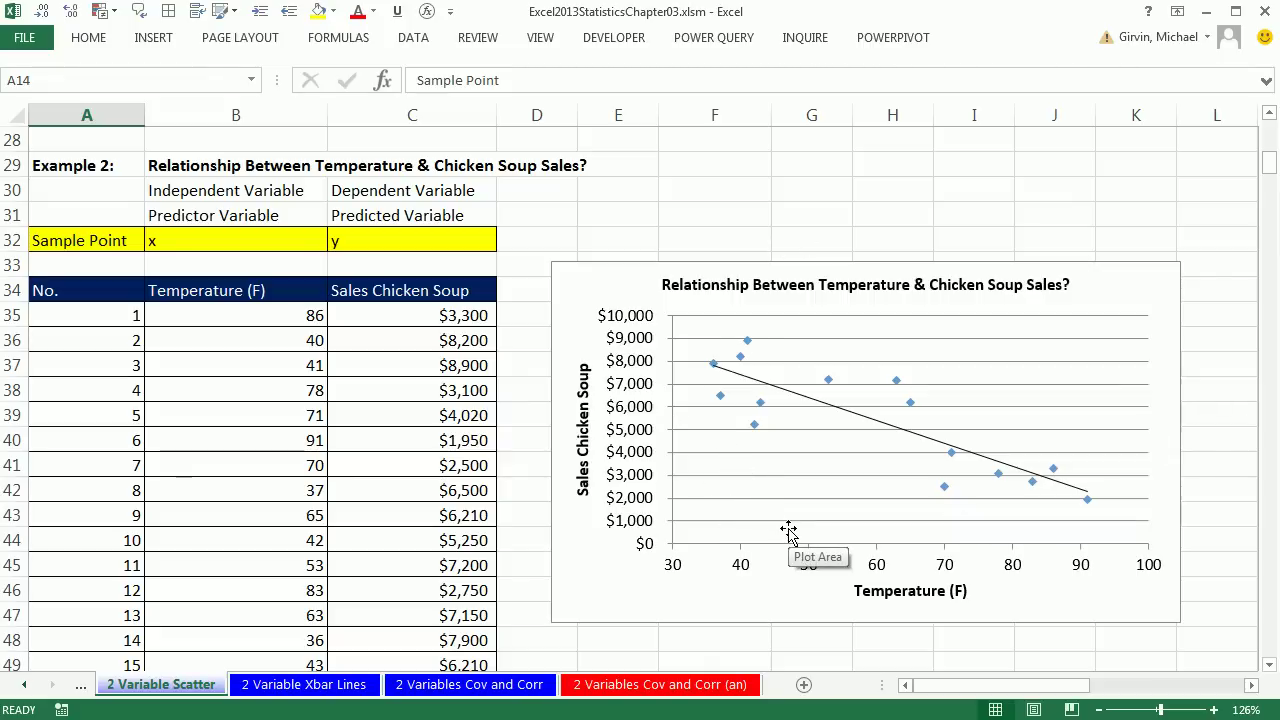
{"action": "scroll", "coordinate": [727, 537], "scroll_direction": "down", "scroll_amount": 8}
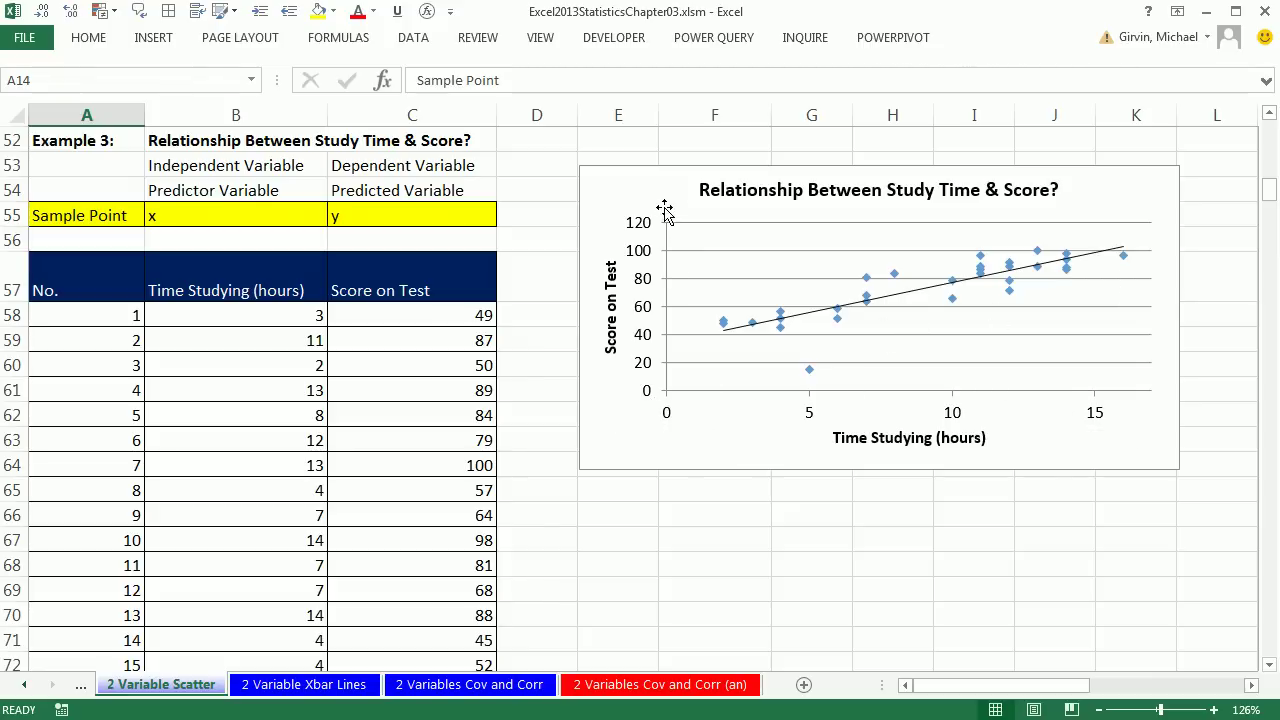
{"action": "scroll", "coordinate": [700, 434], "scroll_direction": "down", "scroll_amount": 13}
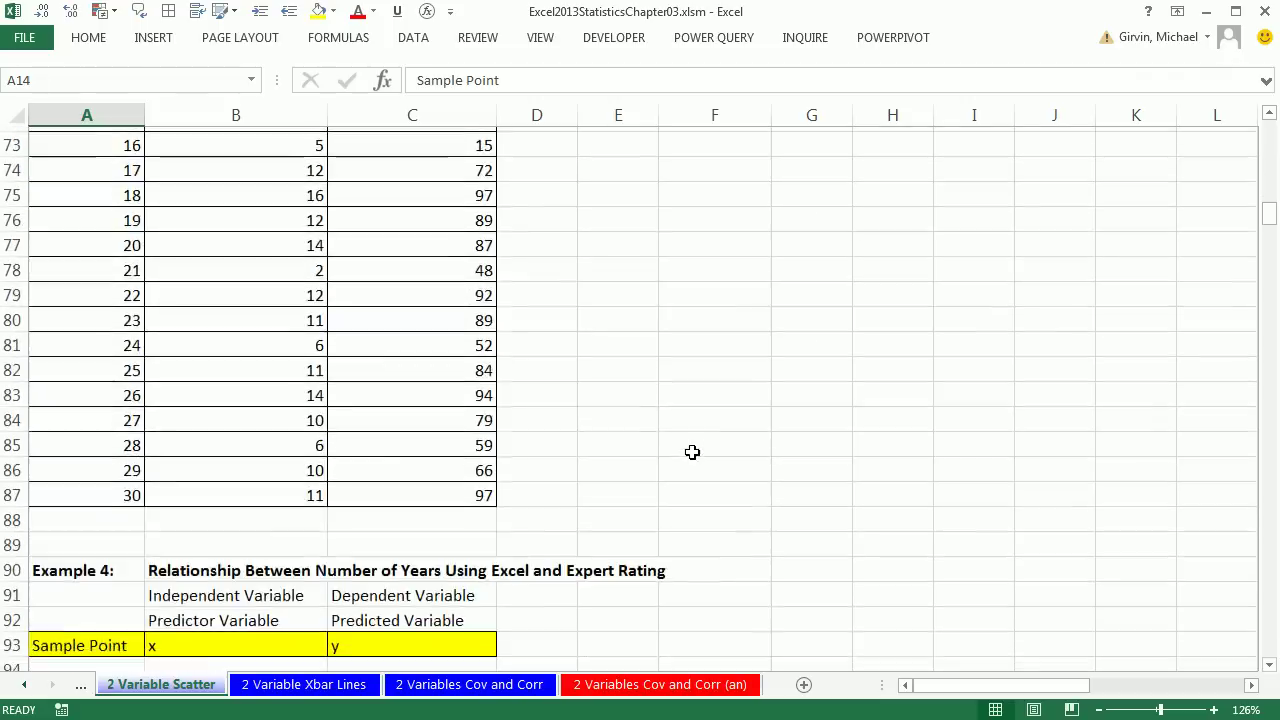
{"action": "scroll", "coordinate": [694, 457], "scroll_direction": "down", "scroll_amount": 1}
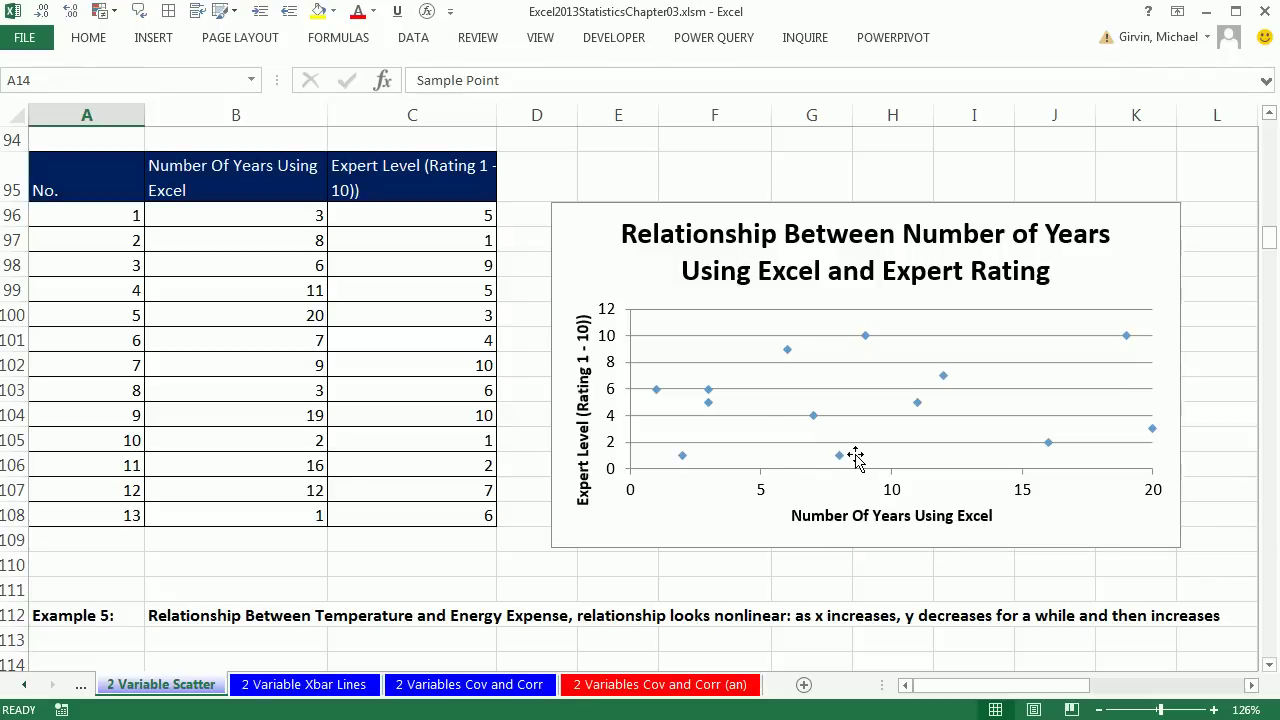
{"action": "scroll", "coordinate": [663, 432], "scroll_direction": "down", "scroll_amount": 7}
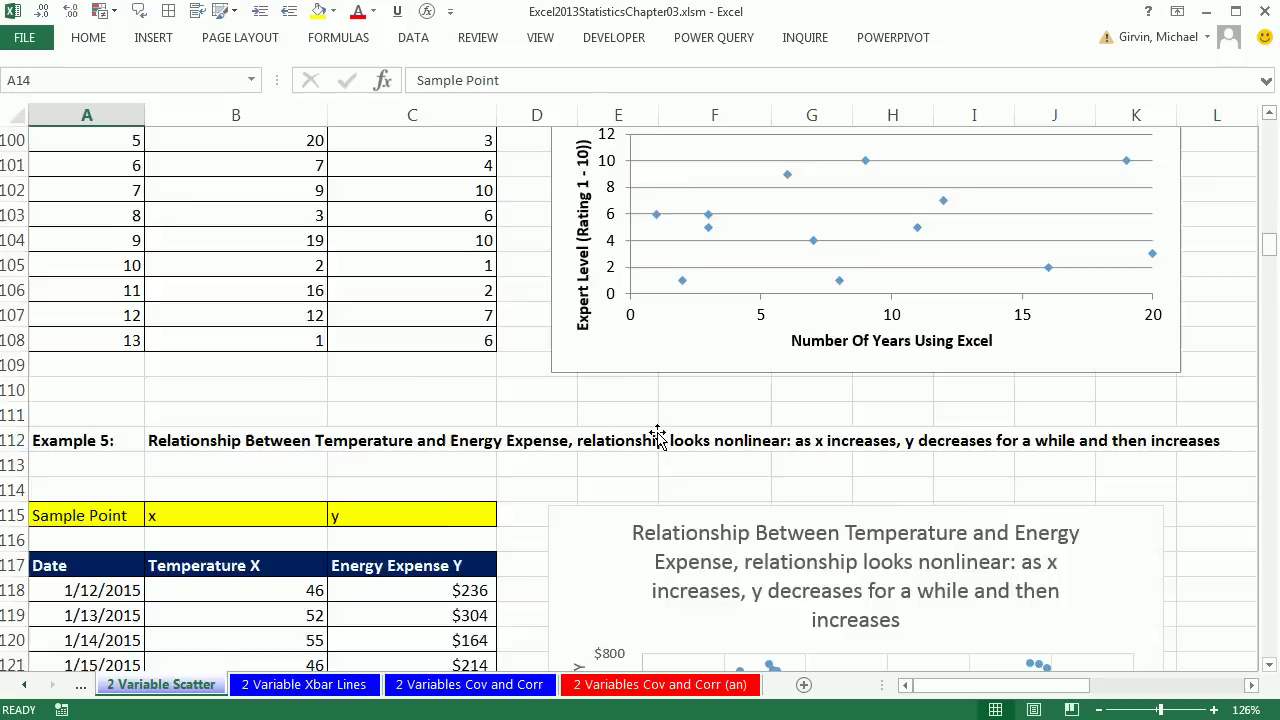
{"action": "scroll", "coordinate": [672, 432], "scroll_direction": "up", "scroll_amount": 1}
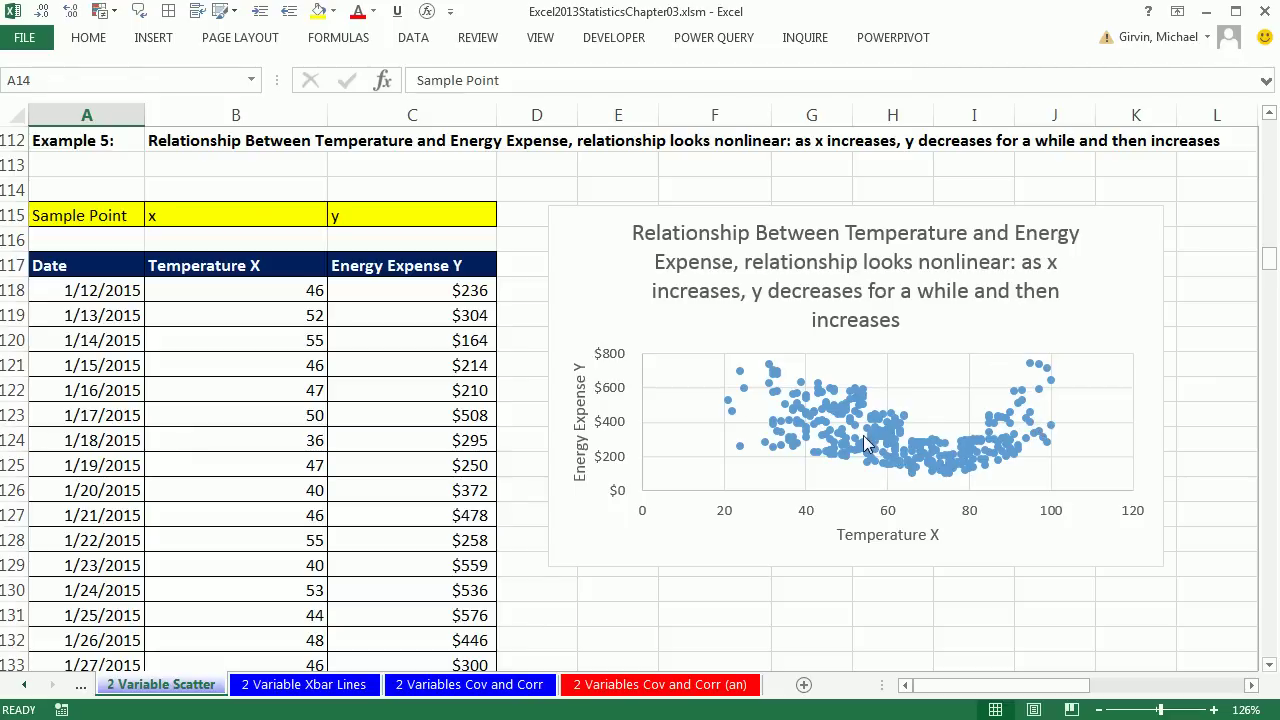
{"action": "mouse_move", "coordinate": [863, 435]}
- On the 2 Variable Xbar Lines sheet, inspect Example 1's mean formulas and the Xbar line's coordinate cells E9:F10
{"action": "left_click", "coordinate": [312, 686]}
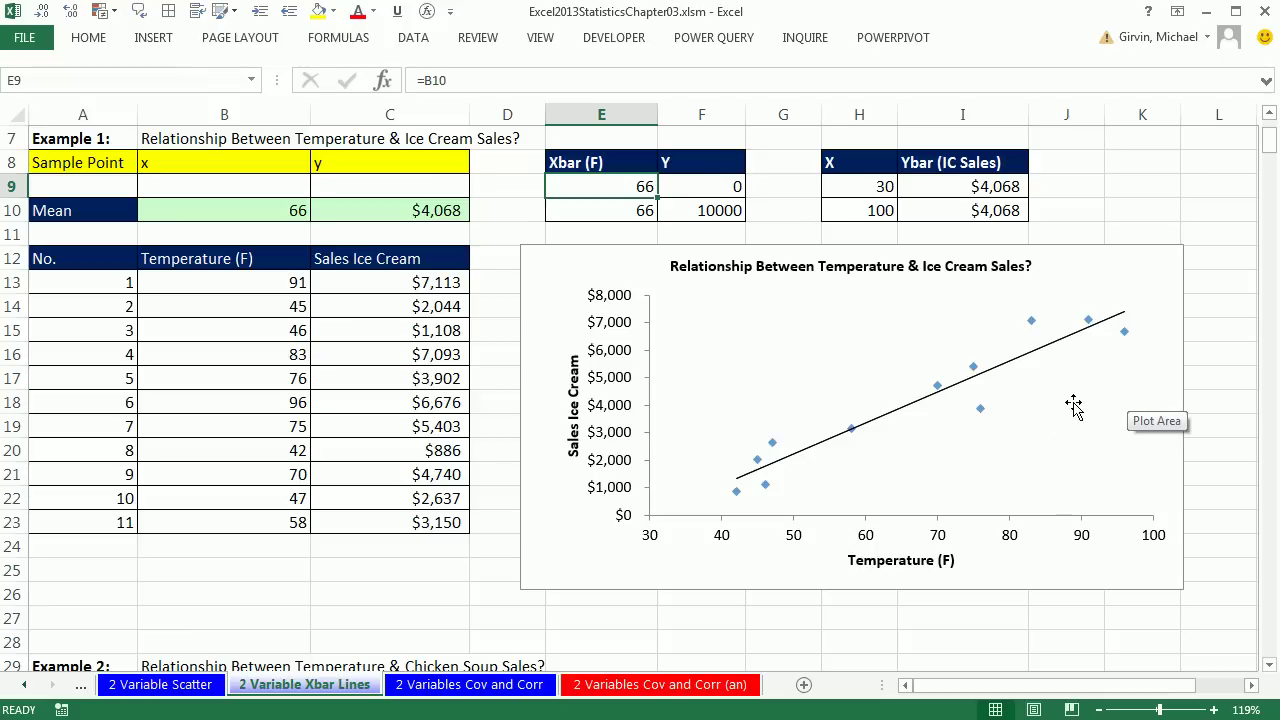
{"action": "left_click", "coordinate": [227, 213]}
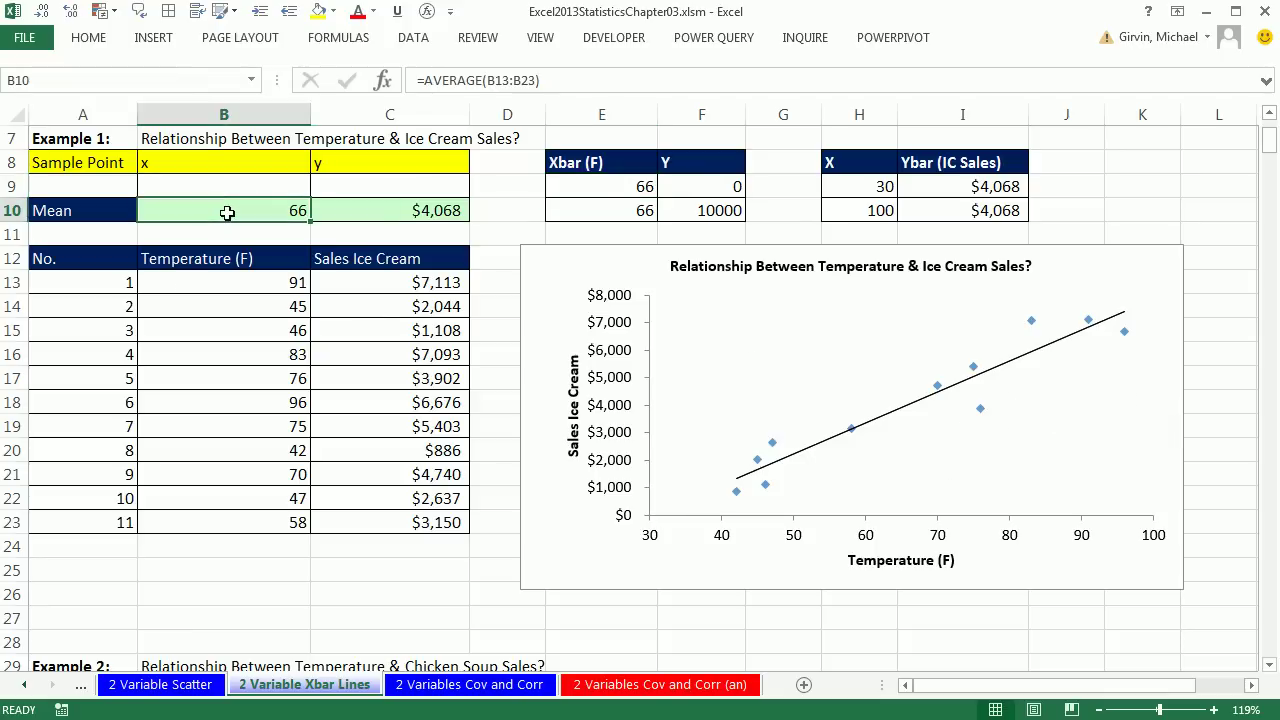
{"action": "left_click", "coordinate": [416, 214]}
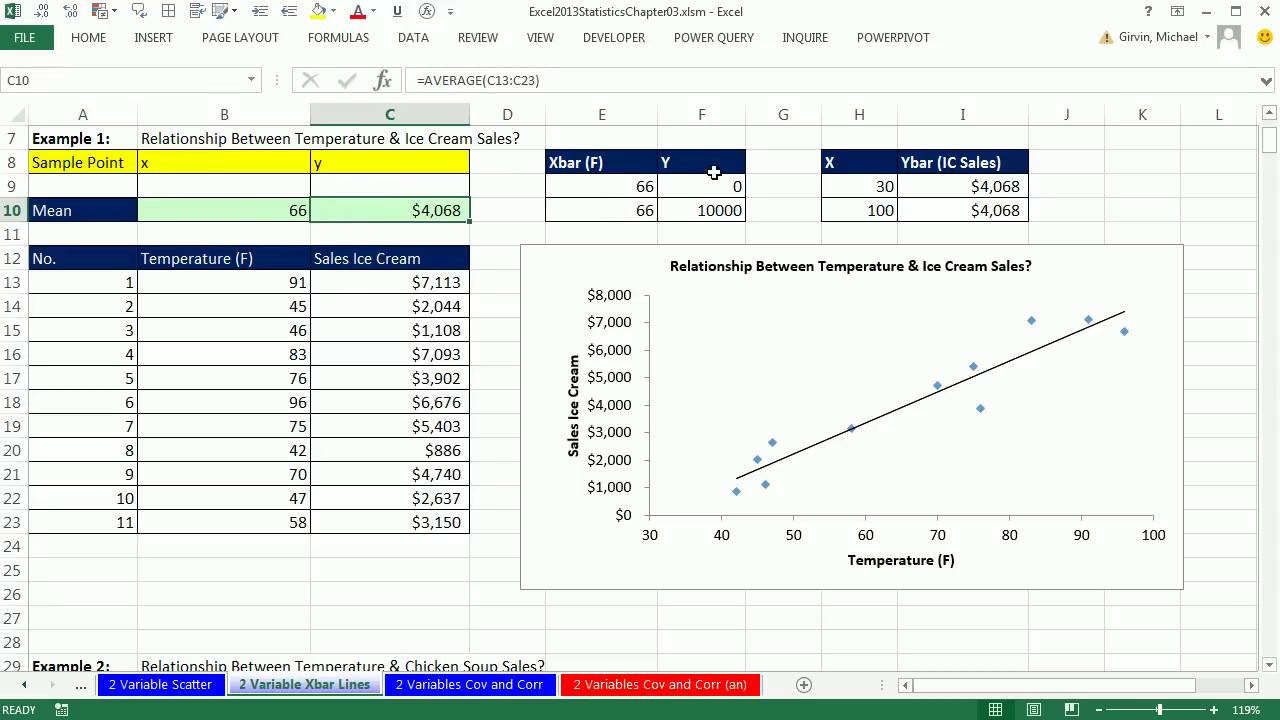
{"action": "left_click", "coordinate": [615, 188]}
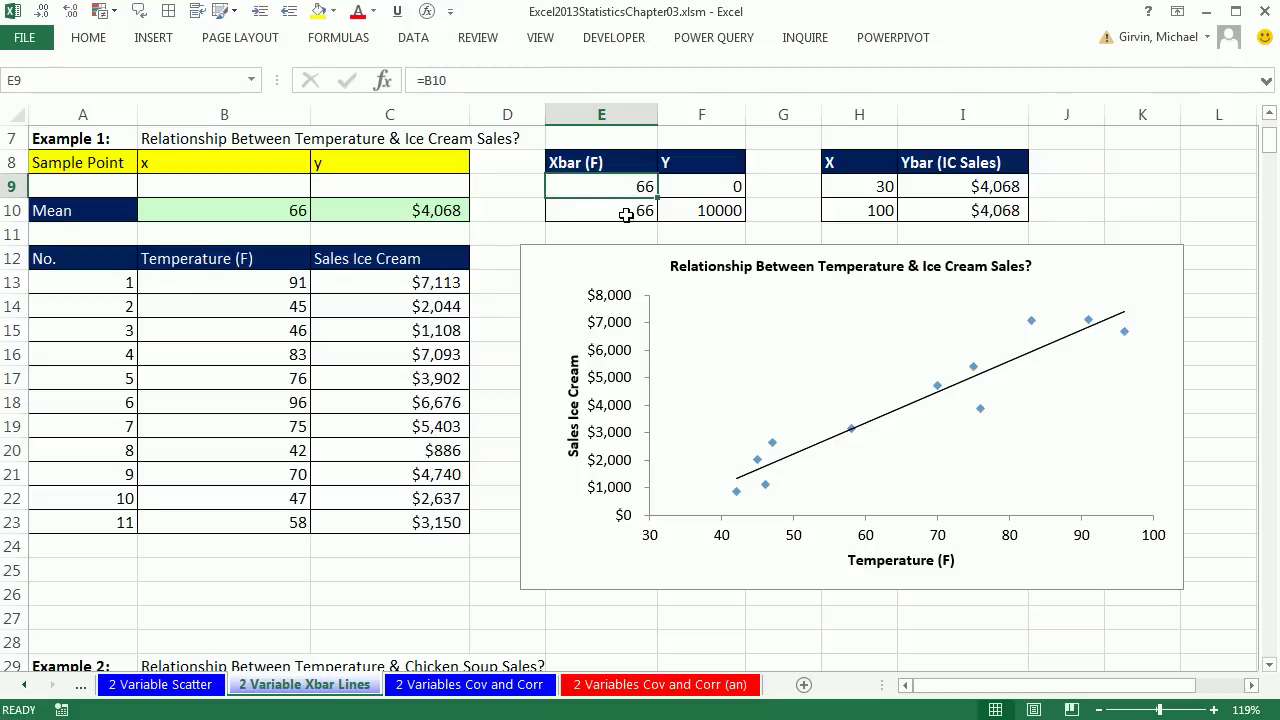
{"action": "left_click", "coordinate": [640, 211]}
{"action": "left_click", "coordinate": [703, 186]}
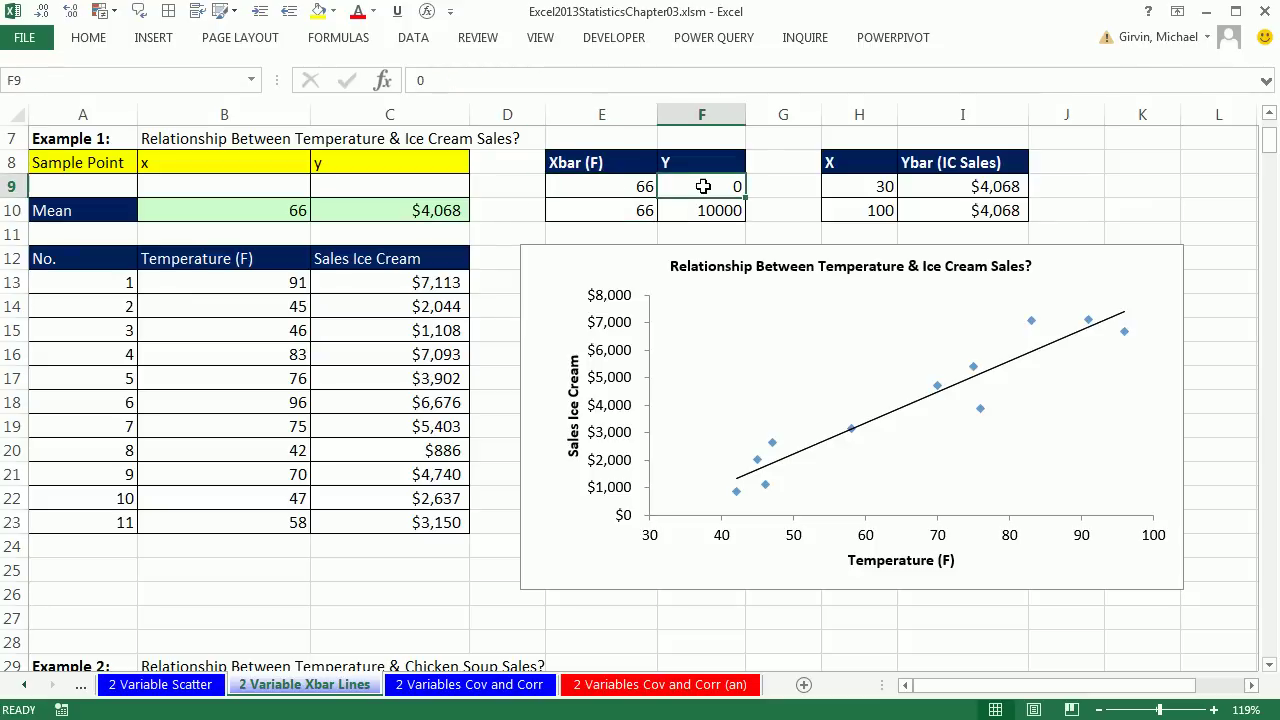
{"action": "left_click", "coordinate": [700, 210]}
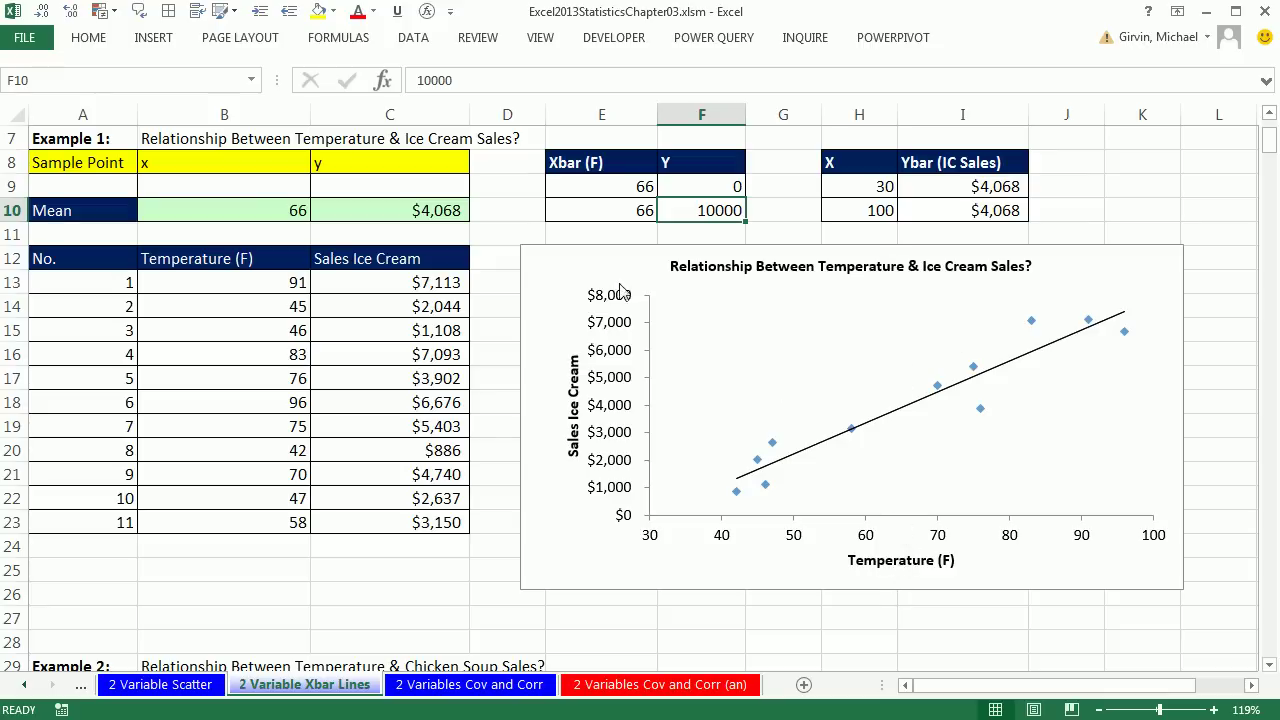
- Inspect the ice cream sales mean formula in C10 and the Ybar line's coordinate cells H9:I10
{"action": "left_click", "coordinate": [427, 217]}
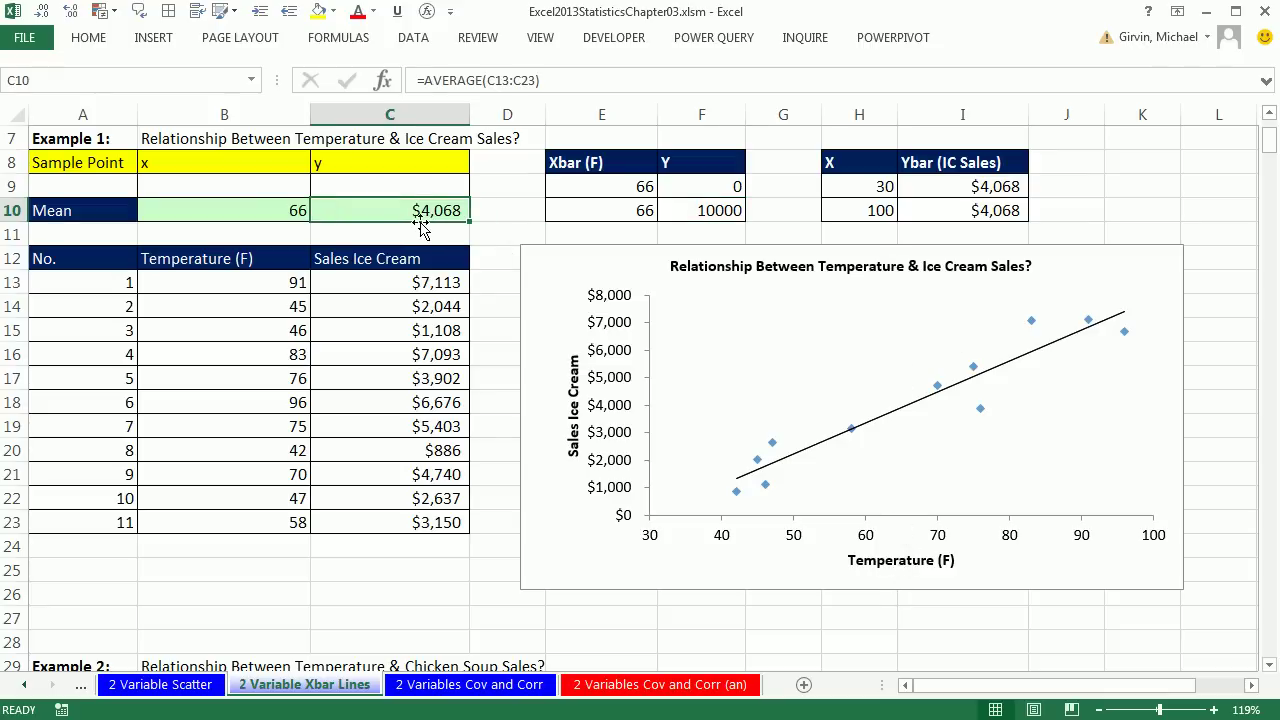
{"action": "key", "text": "F2"}
{"action": "key", "text": "Escape"}
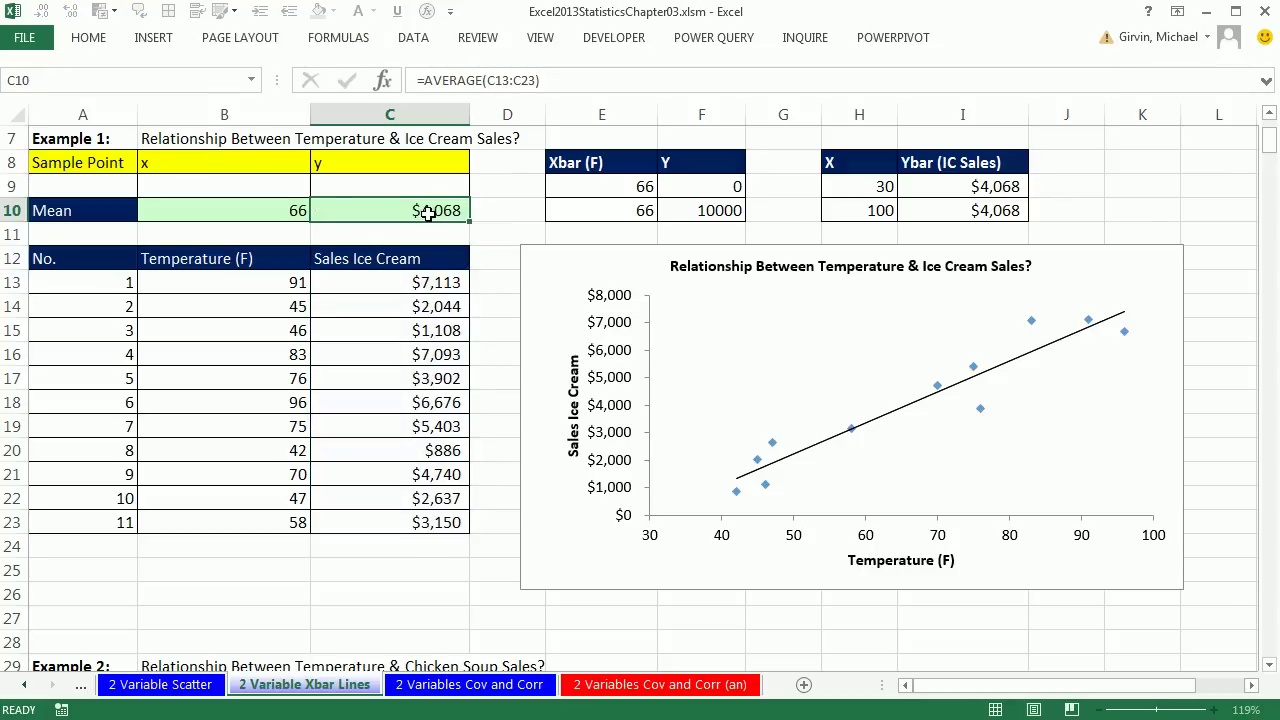
{"action": "left_click", "coordinate": [990, 186]}
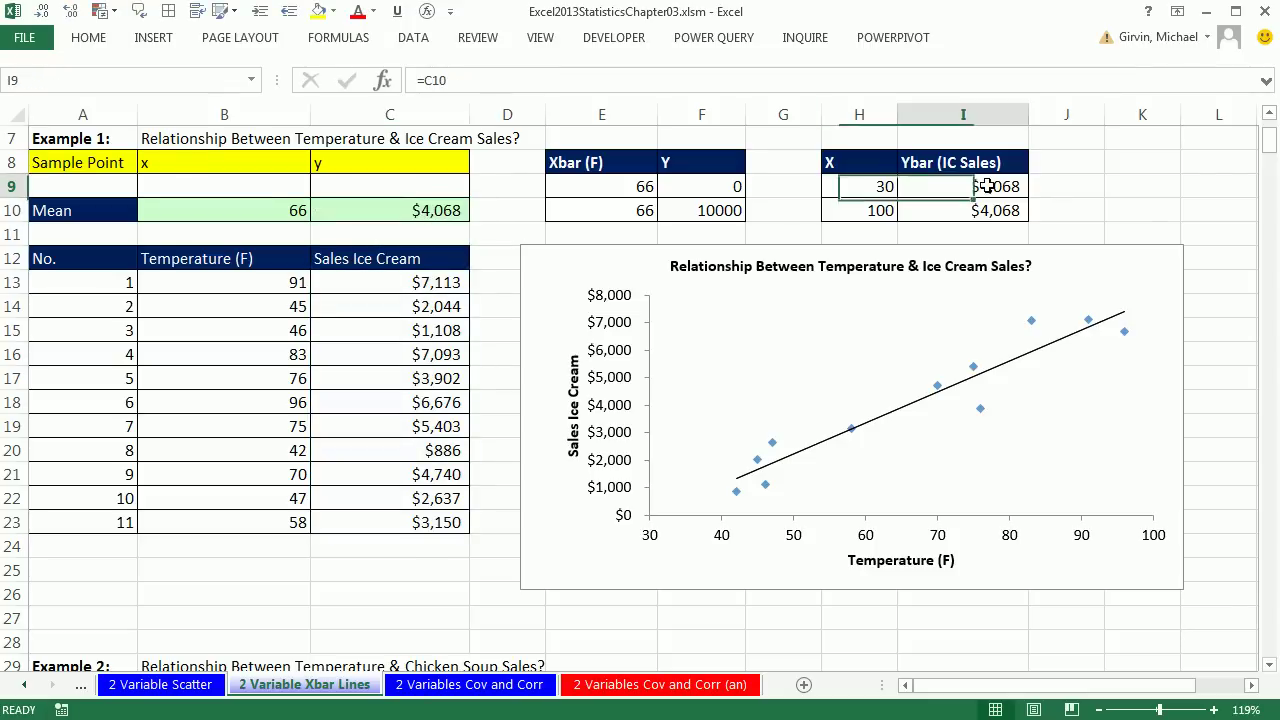
{"action": "left_click", "coordinate": [990, 210]}
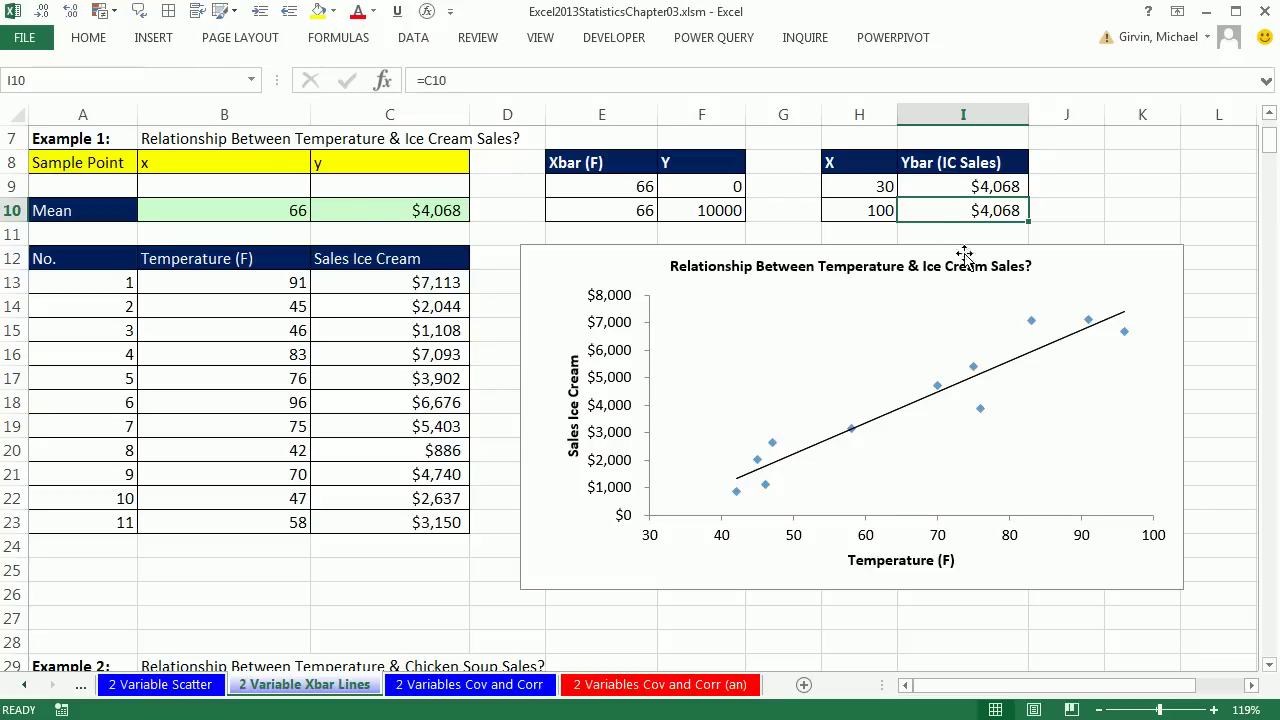
{"action": "left_click", "coordinate": [875, 186]}
{"action": "left_click", "coordinate": [875, 211]}
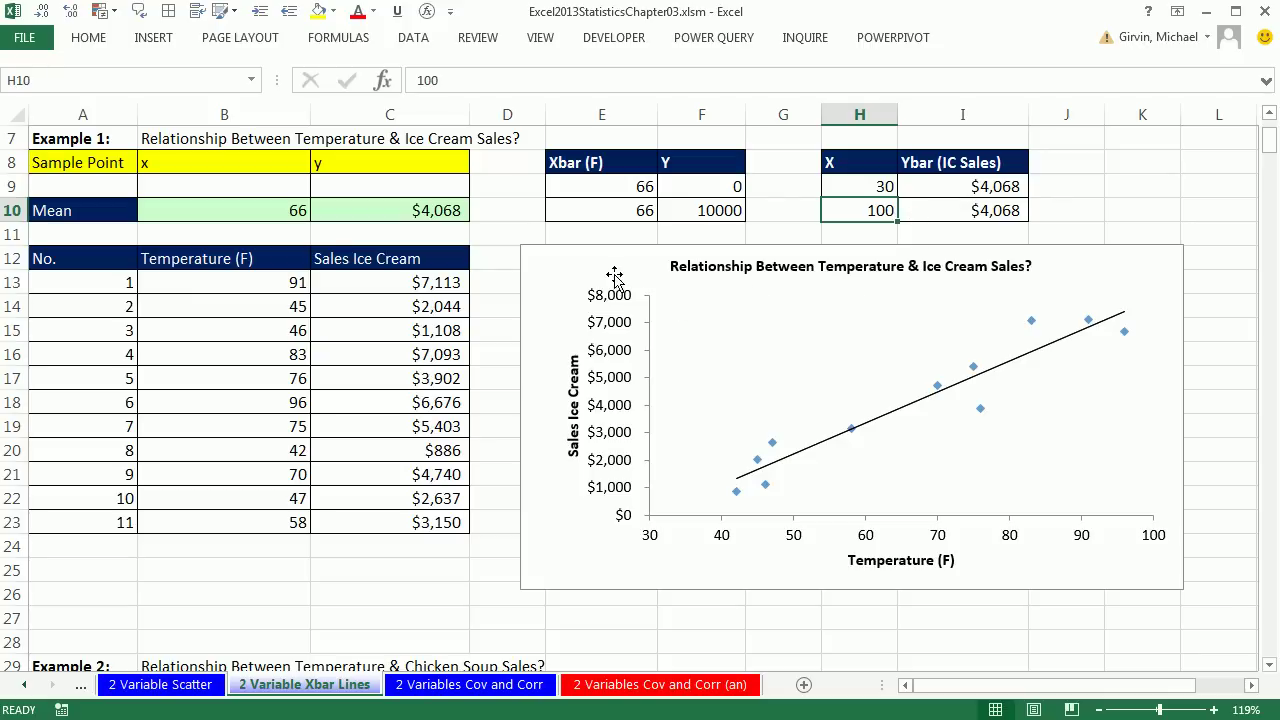
- Start a new data series in the ice cream sales chart, named from E8 with X values from E9:E10
{"action": "left_click", "coordinate": [640, 254]}
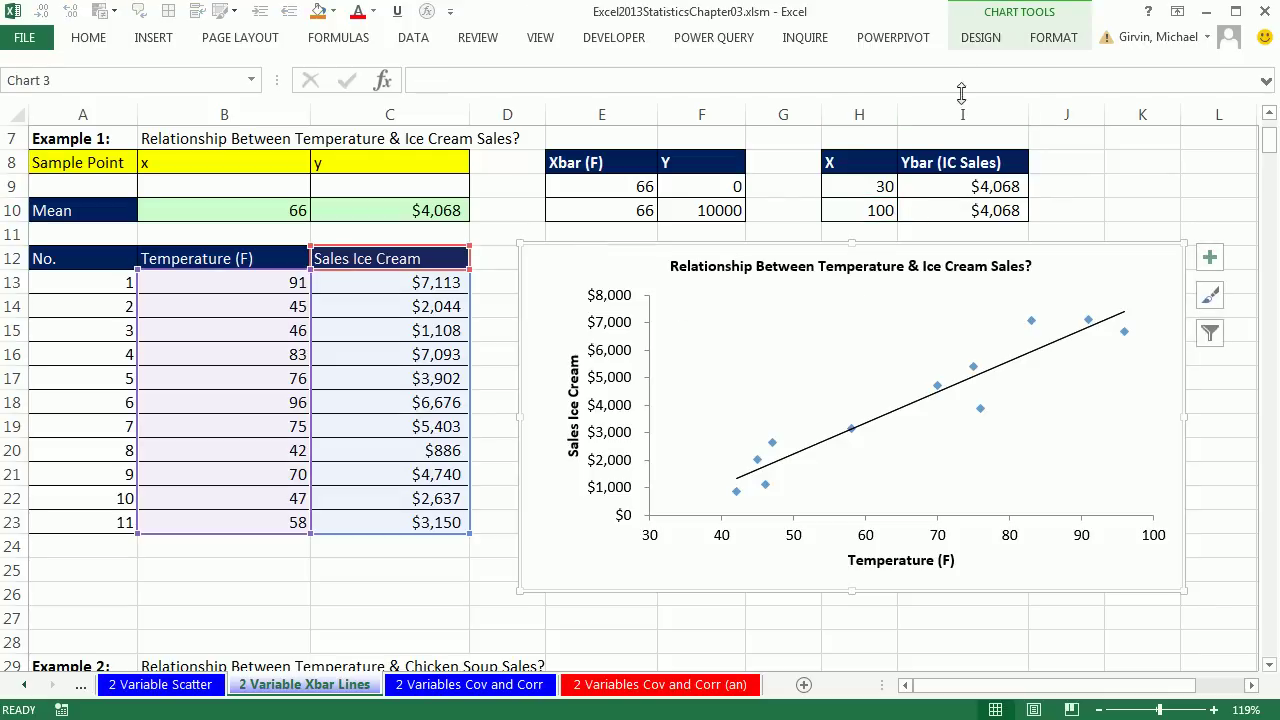
{"action": "left_click", "coordinate": [978, 38]}
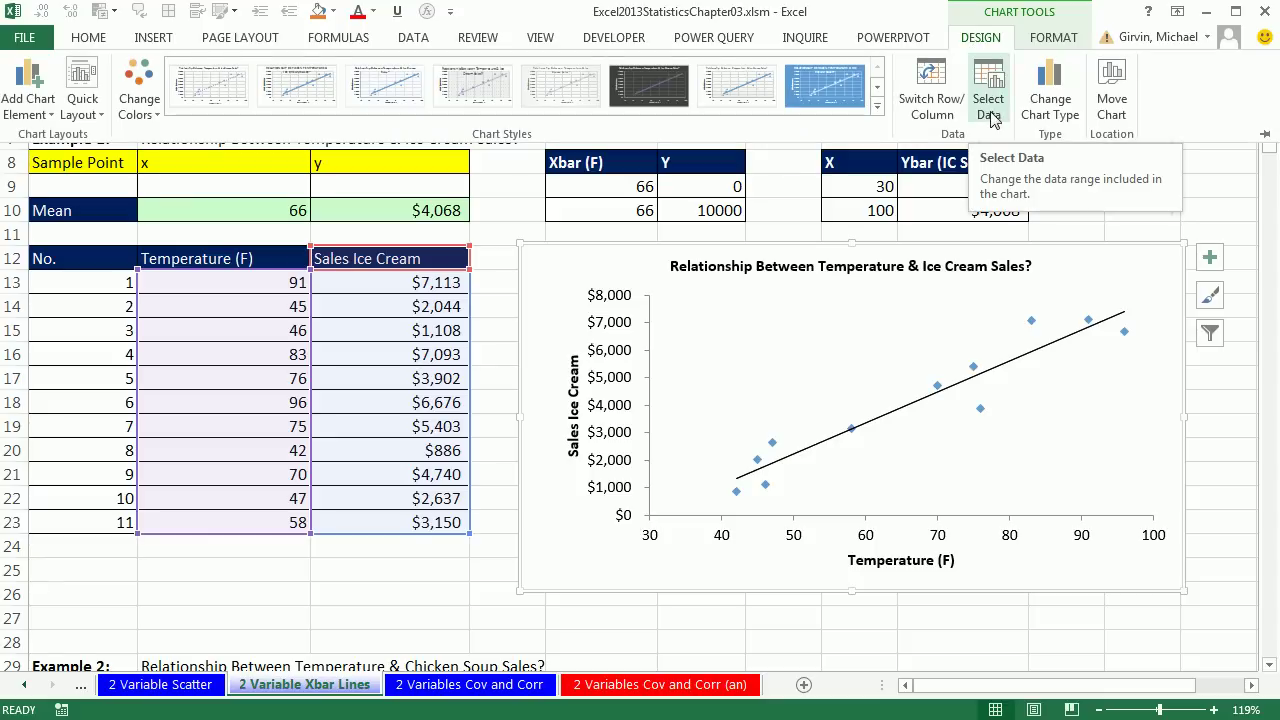
{"action": "left_click", "coordinate": [990, 100]}
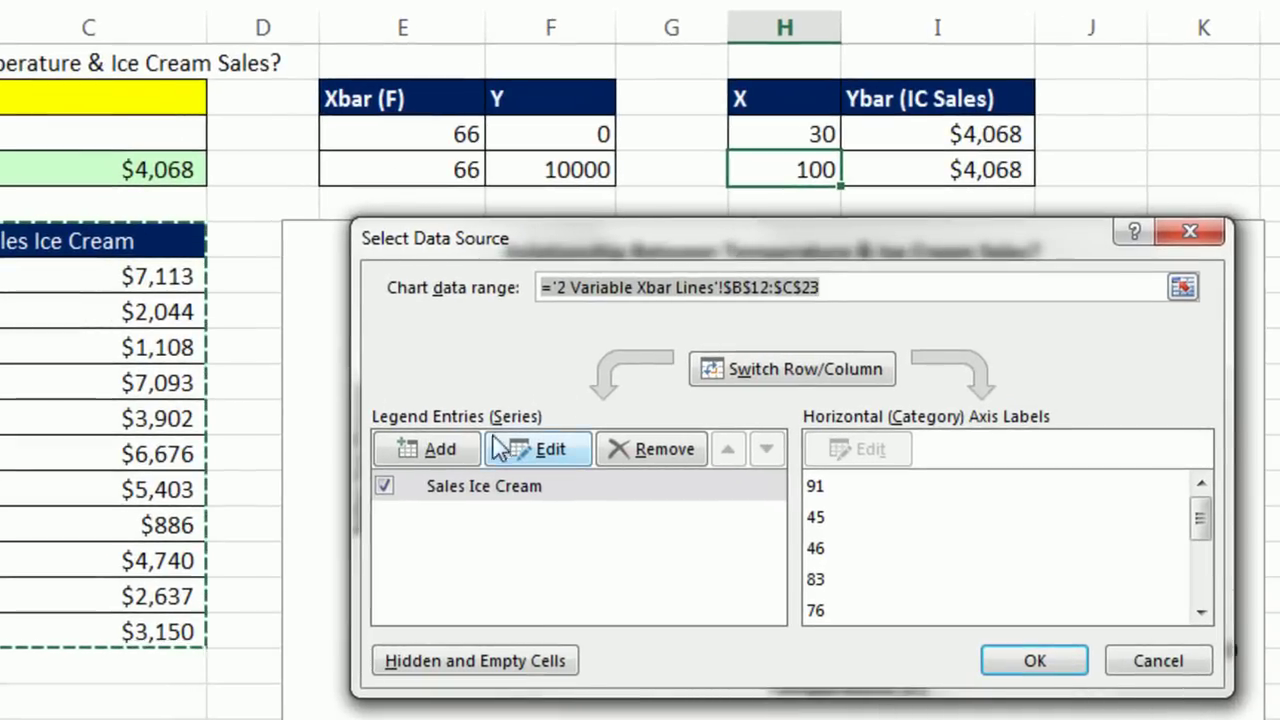
{"action": "left_click", "coordinate": [450, 430]}
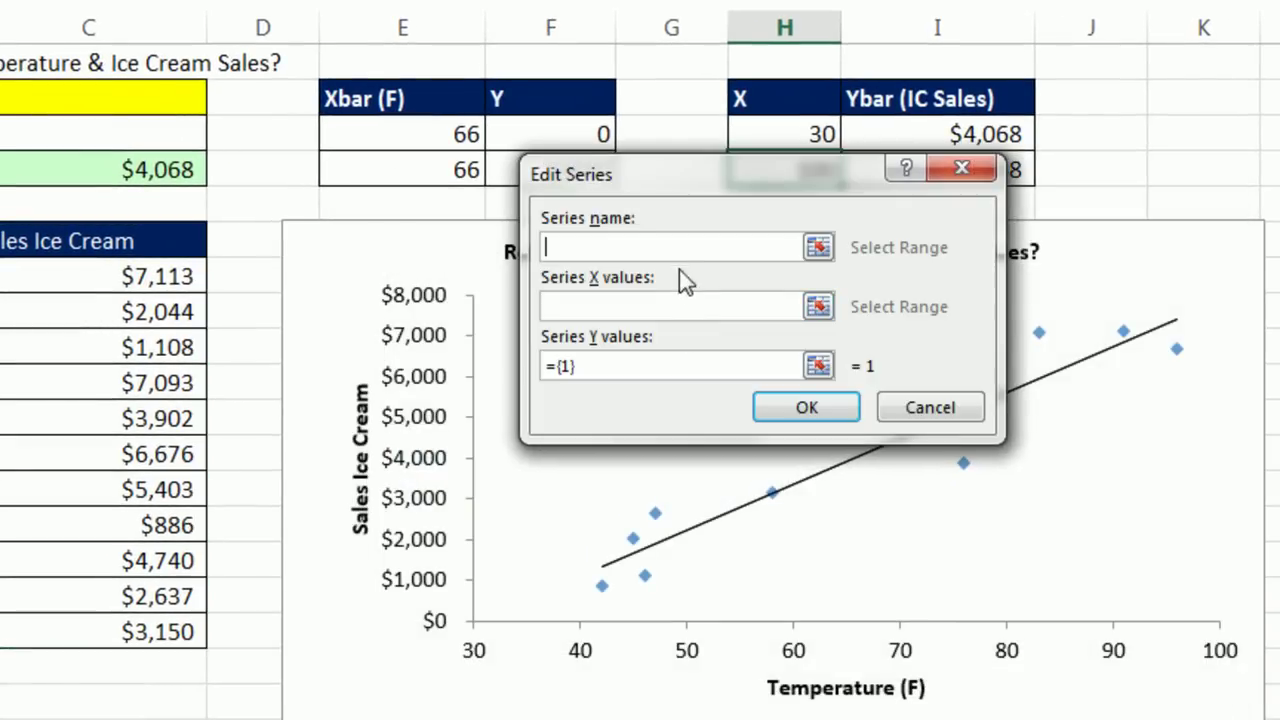
{"action": "left_click", "coordinate": [414, 98]}
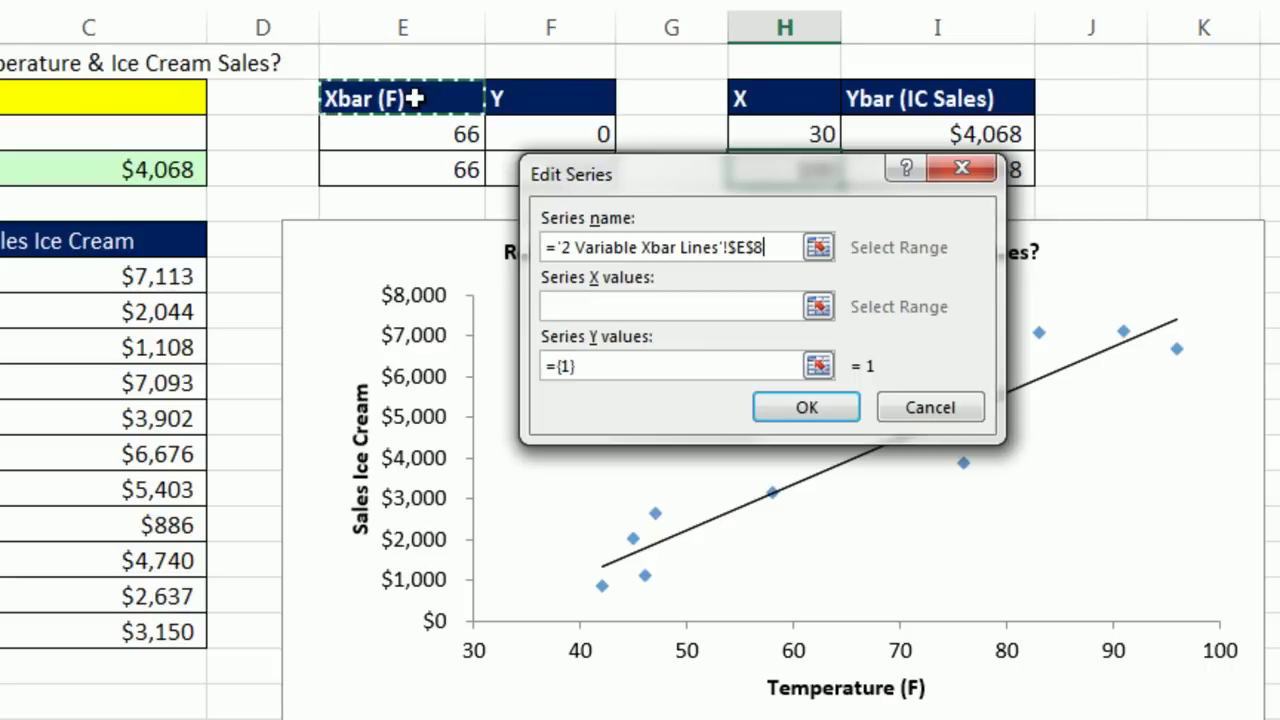
{"action": "left_click", "coordinate": [630, 306]}
{"action": "left_click_drag", "start_coordinate": [409, 140], "coordinate": [420, 173]}
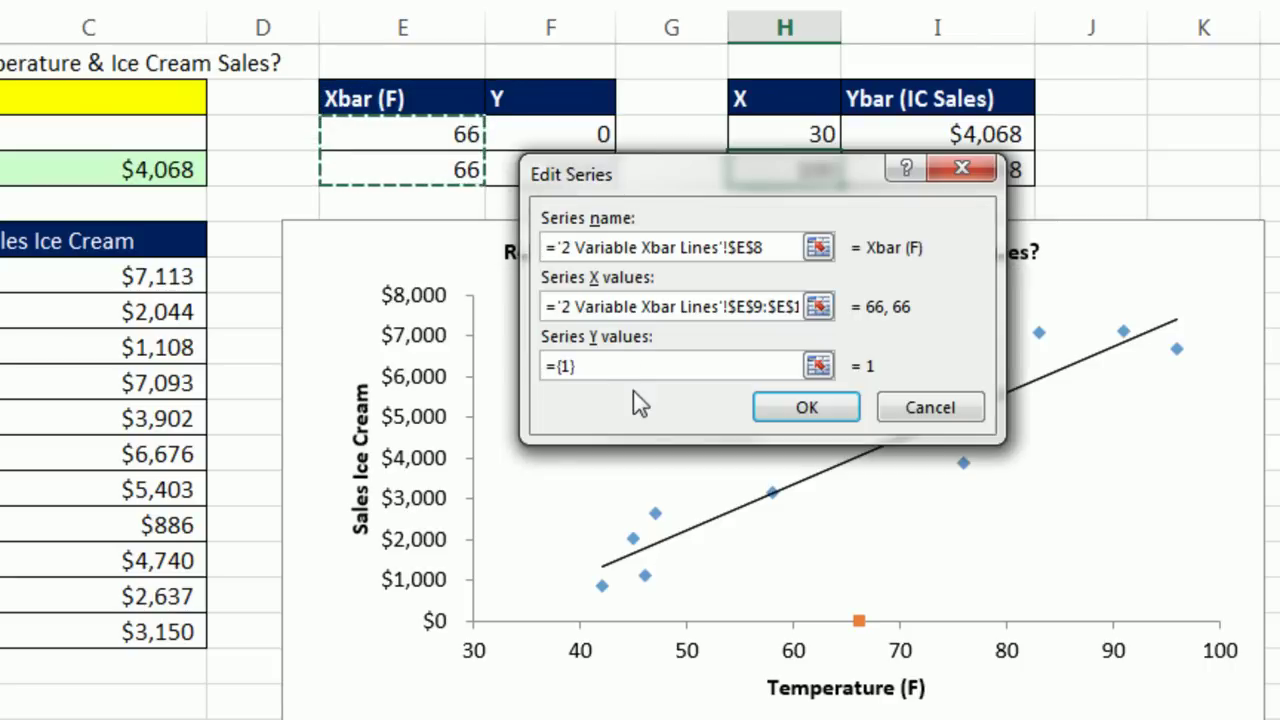
- Replace the Xbar series' default Y values with the range F9:F10 and accept the series
{"action": "left_click_drag", "start_coordinate": [603, 366], "coordinate": [527, 366]}
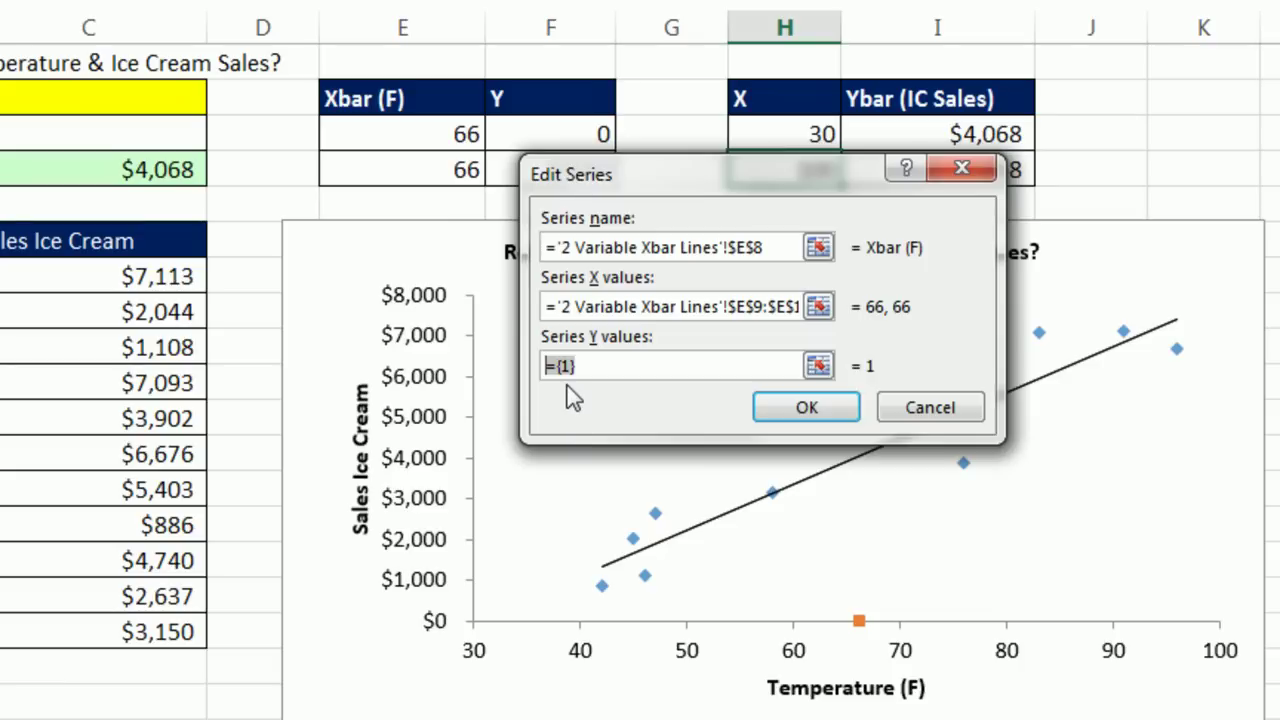
{"action": "key", "text": "Delete"}
{"action": "left_click_drag", "start_coordinate": [505, 137], "coordinate": [520, 190]}
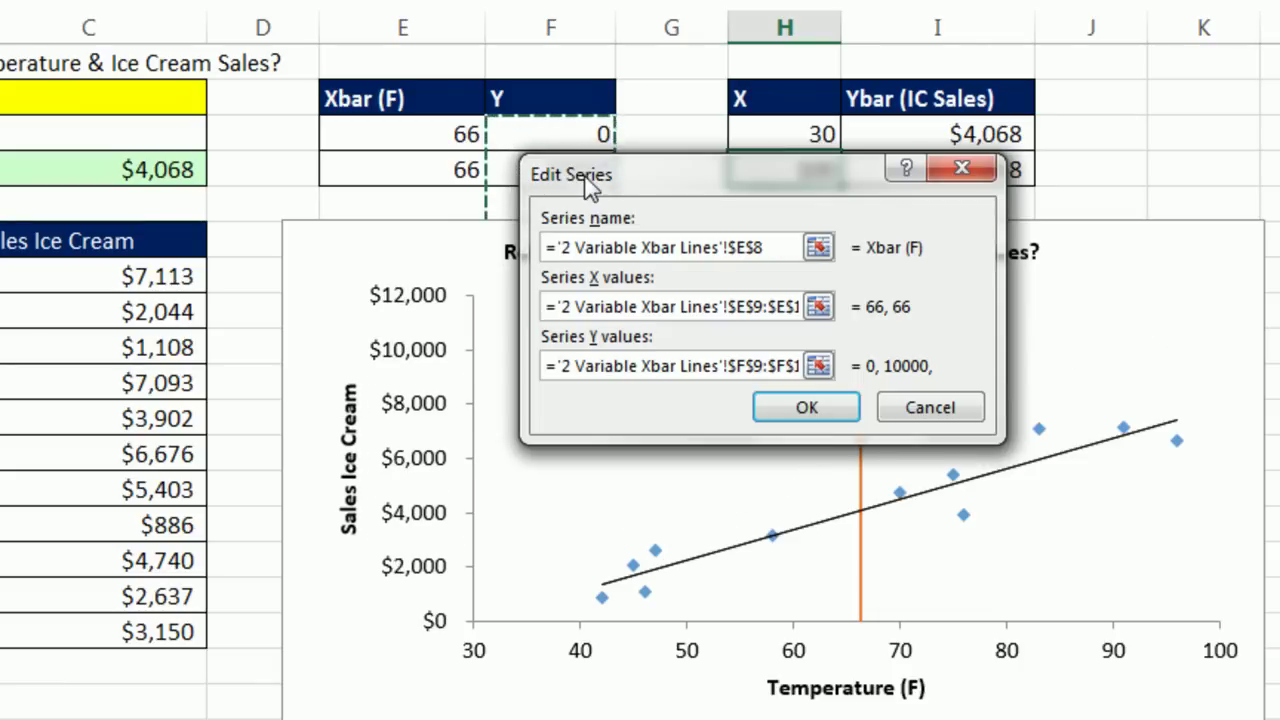
{"action": "left_click_drag", "start_coordinate": [510, 135], "coordinate": [530, 173]}
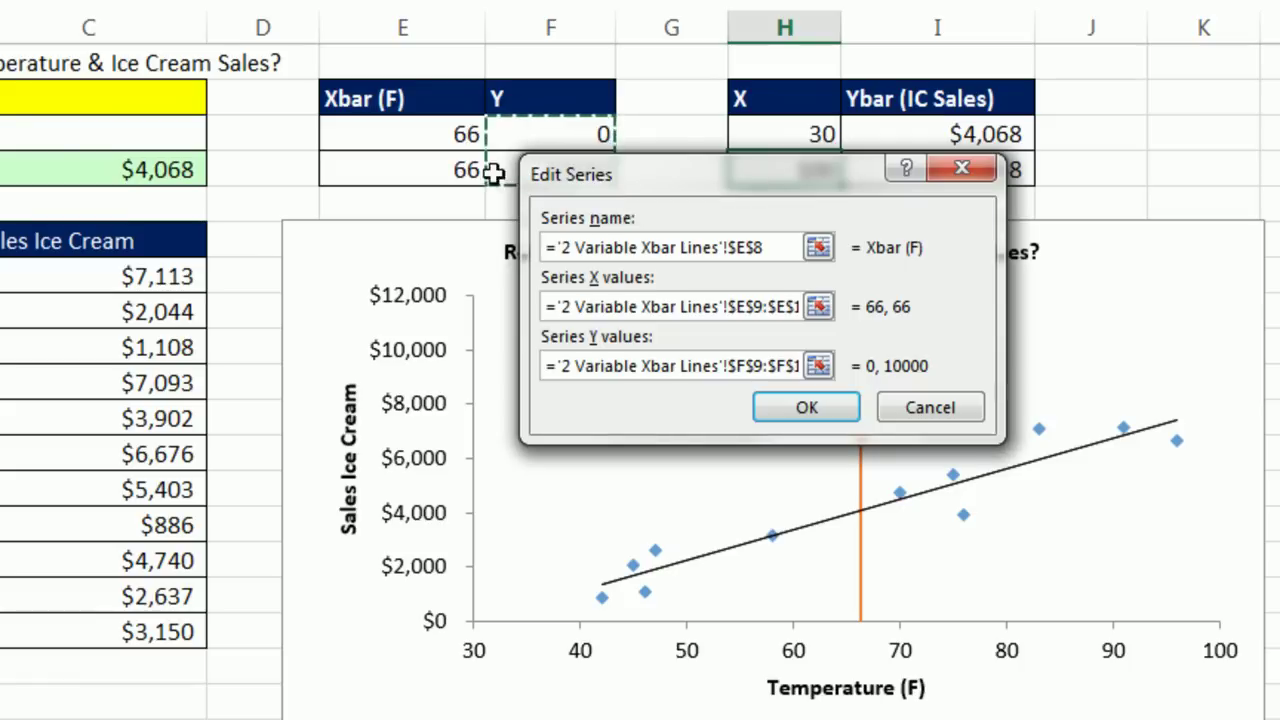
{"action": "left_click", "coordinate": [813, 408]}
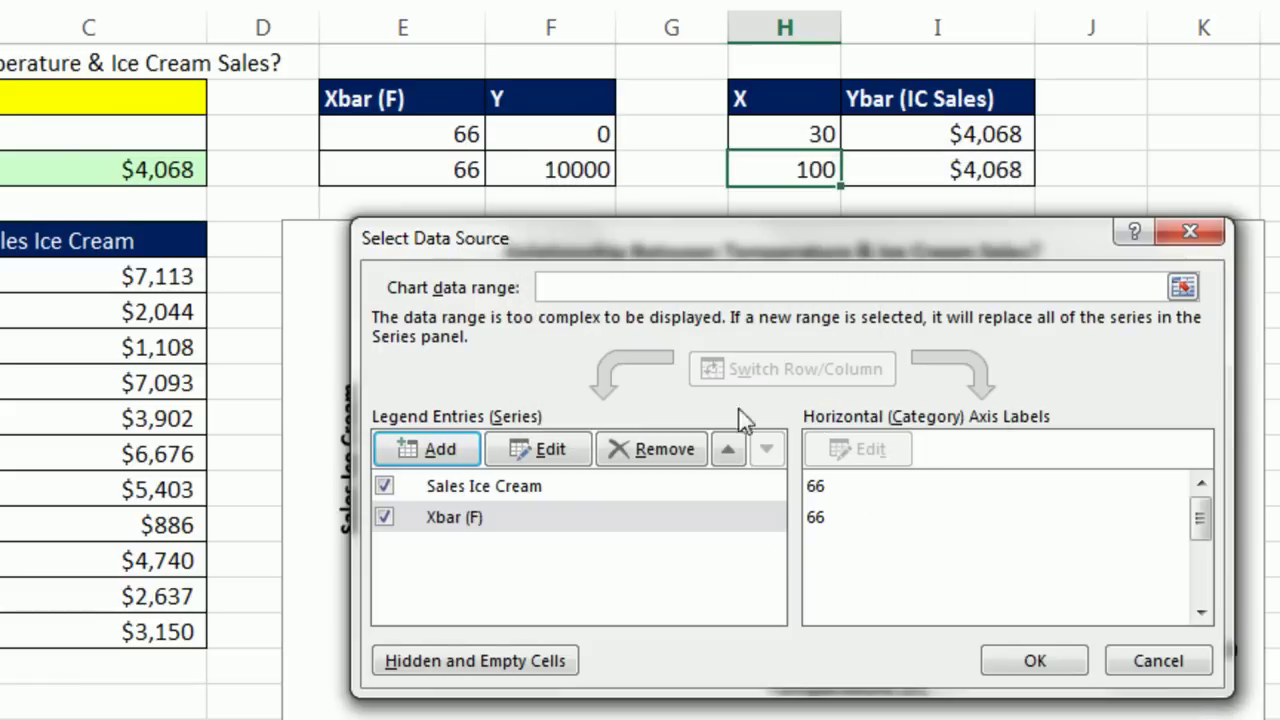
- Start another chart series named from I8, with X values taken from H9:H10
{"action": "left_click", "coordinate": [470, 446]}
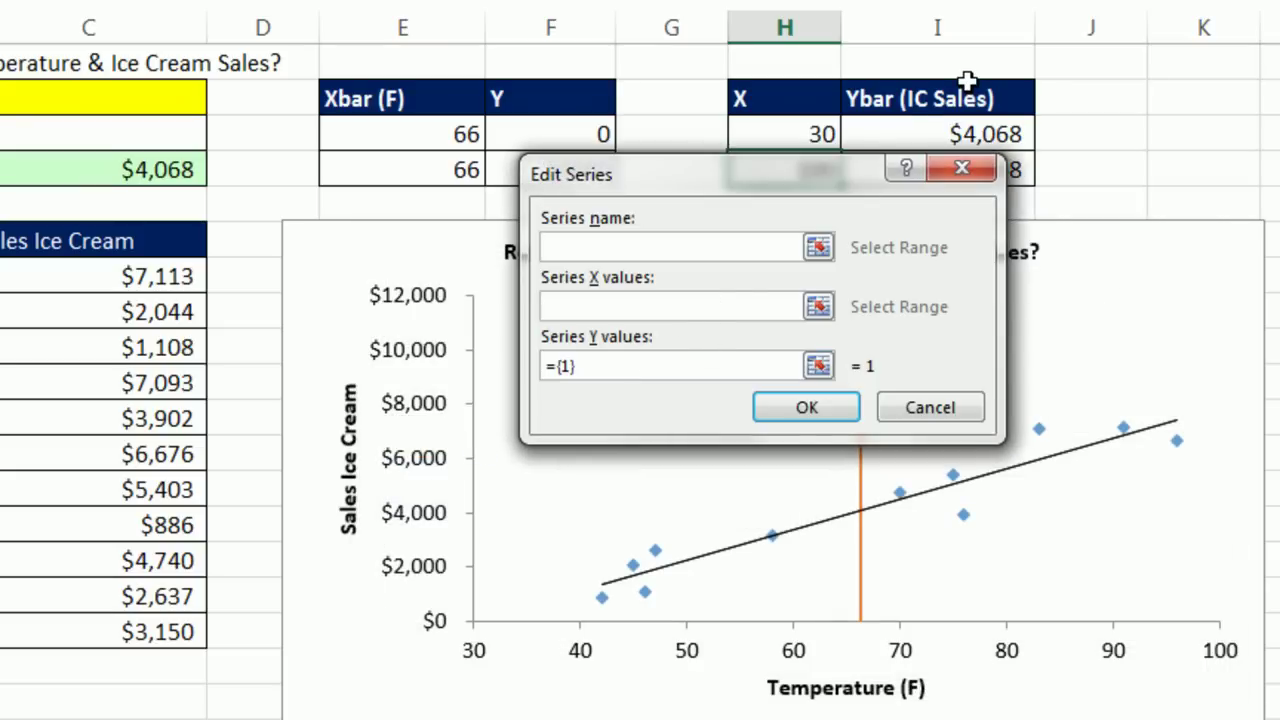
{"action": "left_click", "coordinate": [970, 93]}
{"action": "left_click_drag", "start_coordinate": [815, 171], "coordinate": [951, 214]}
{"action": "left_click", "coordinate": [743, 348]}
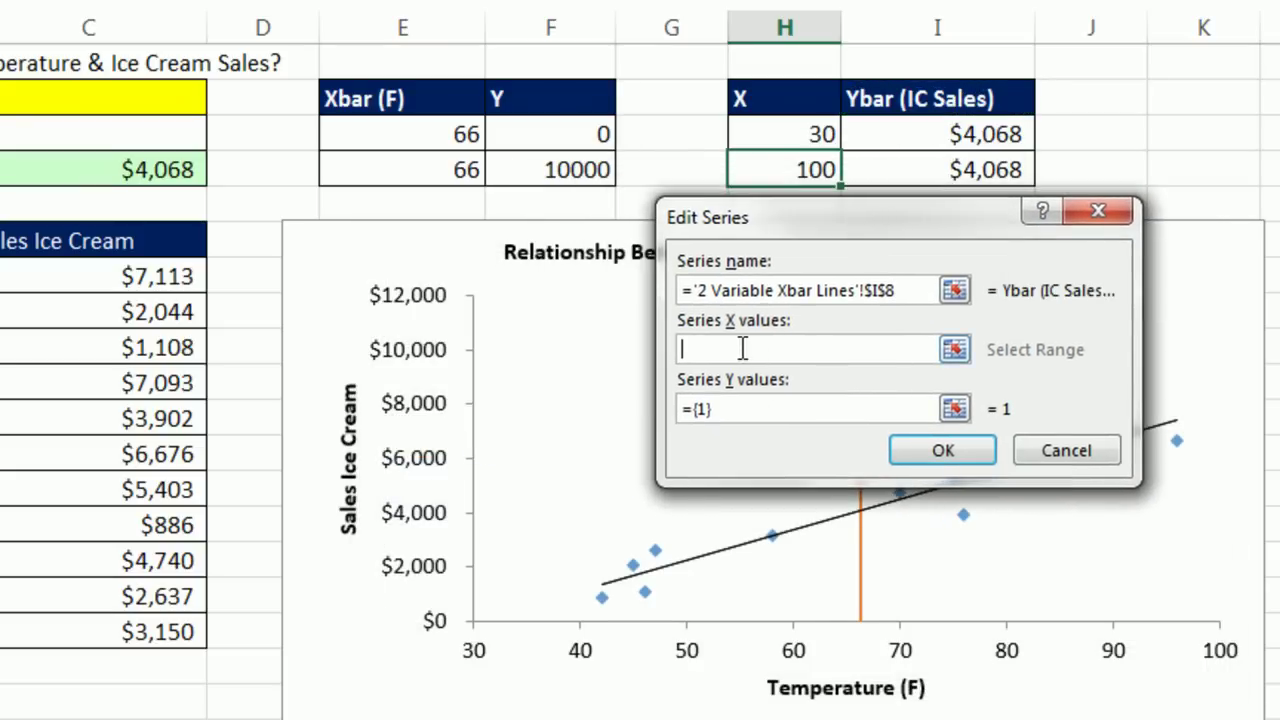
{"action": "left_click_drag", "start_coordinate": [797, 137], "coordinate": [800, 172]}
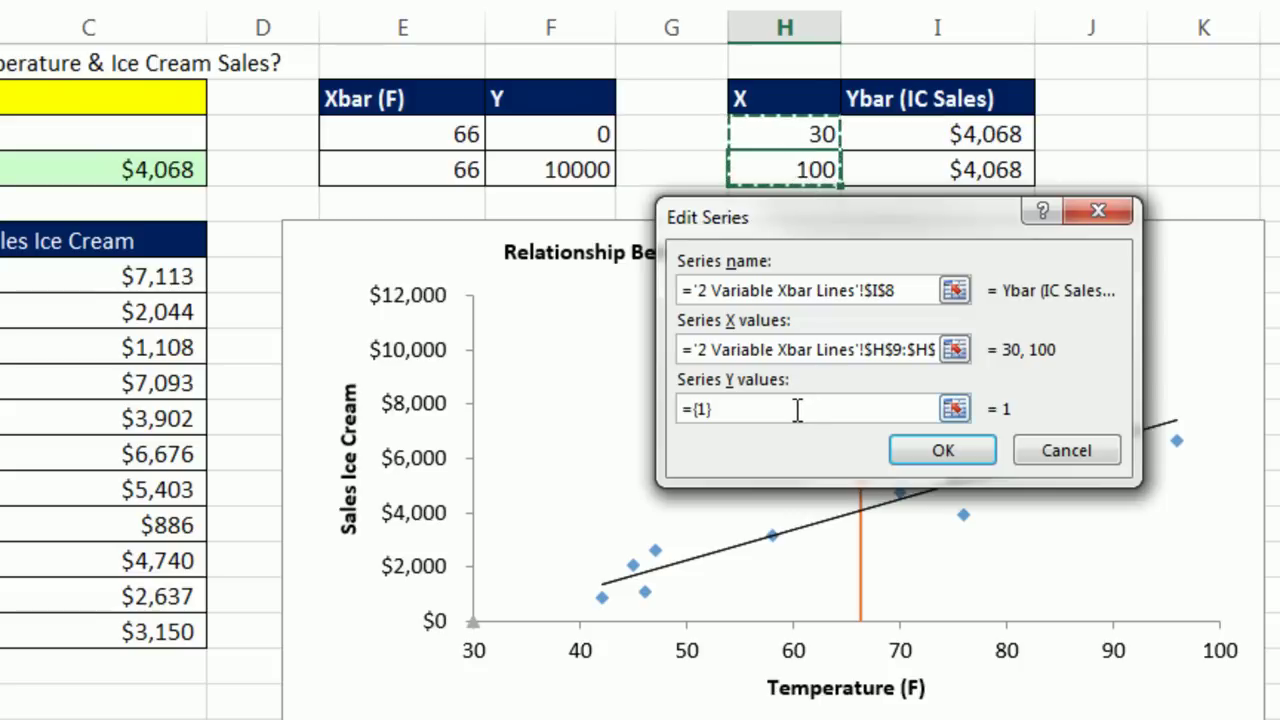
- Replace the Ybar series' default Y values with I9:I10, then accept the series and the chart's data source changes
{"action": "left_click_drag", "start_coordinate": [796, 408], "coordinate": [700, 416]}
{"action": "key", "text": "Delete"}
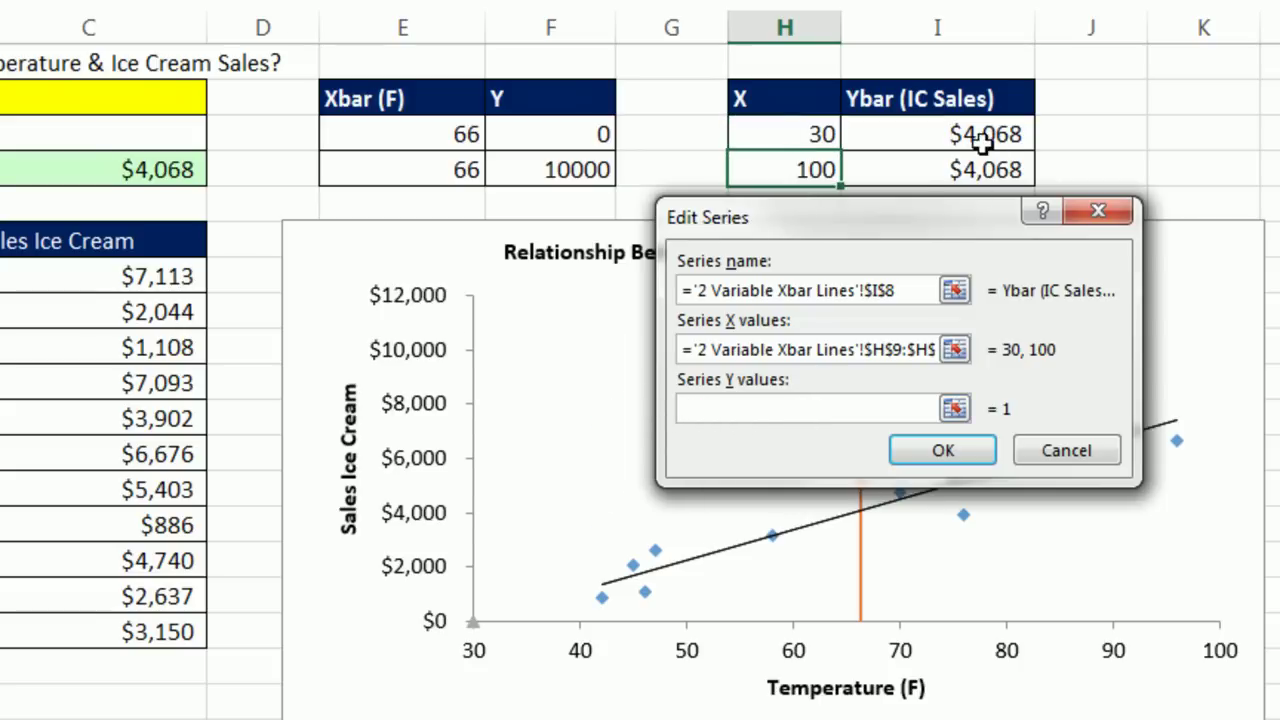
{"action": "left_click_drag", "start_coordinate": [975, 138], "coordinate": [977, 165]}
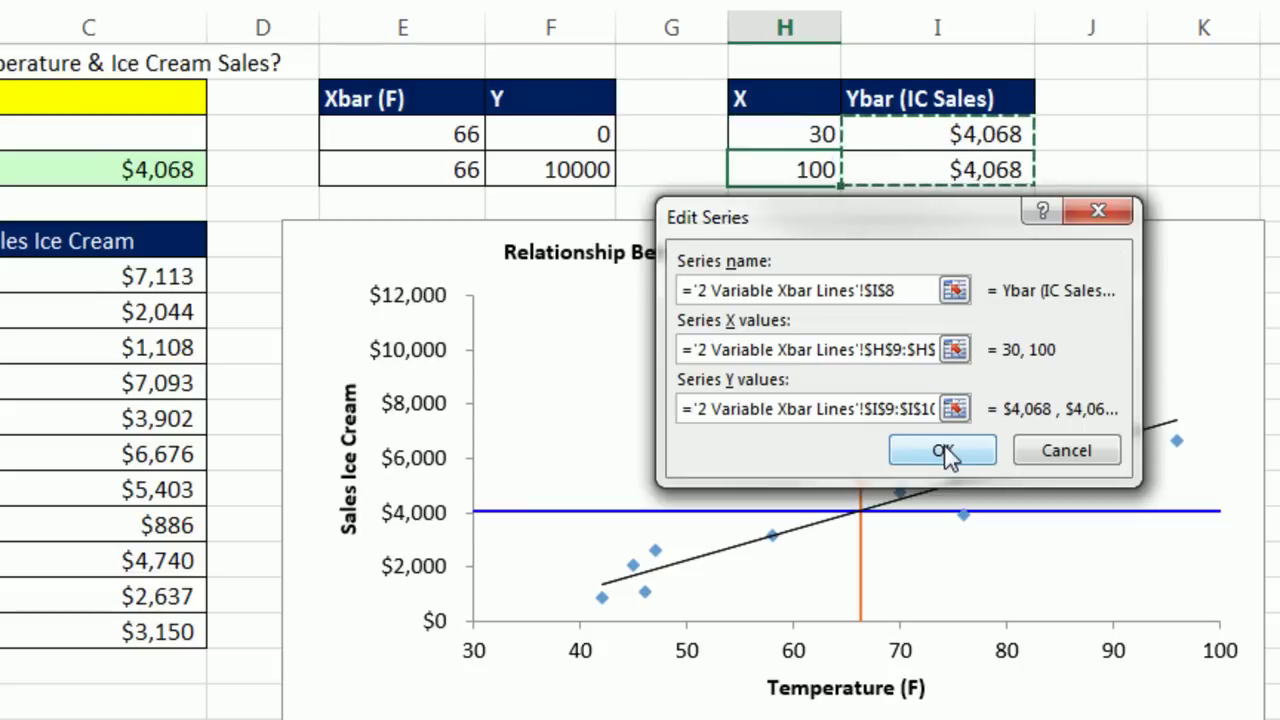
{"action": "left_click", "coordinate": [945, 452]}
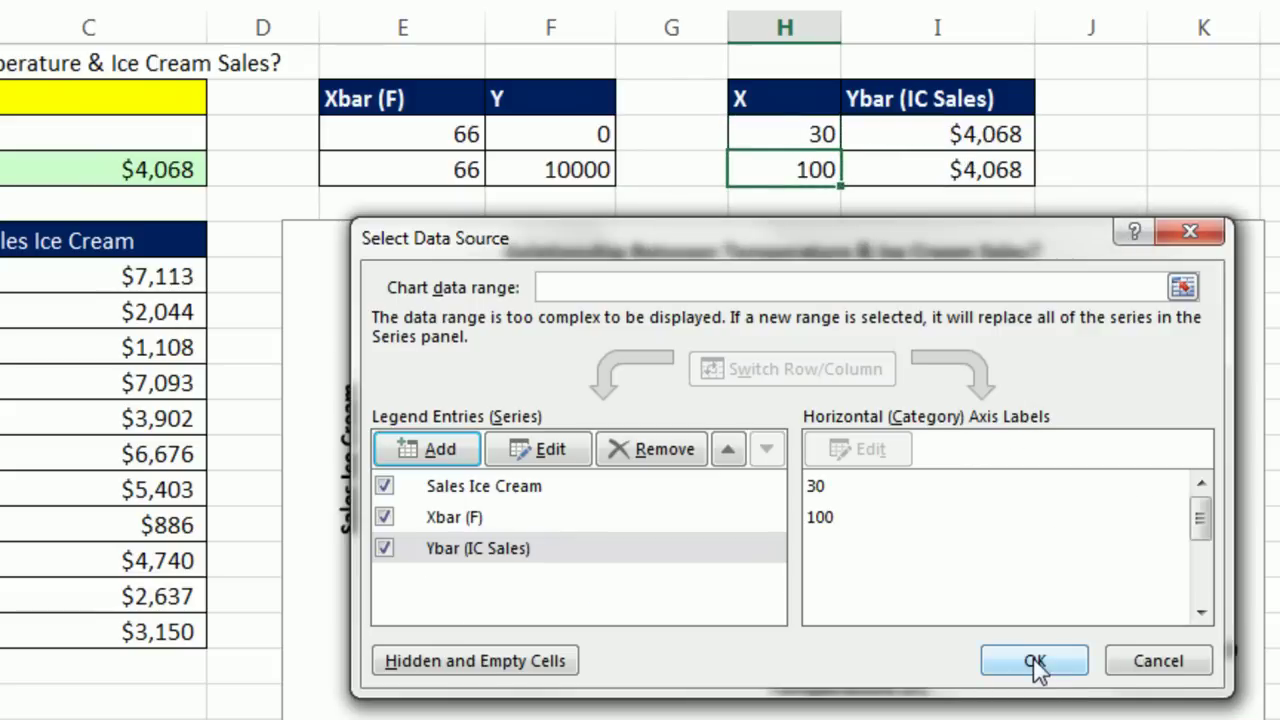
{"action": "left_click", "coordinate": [1034, 662]}
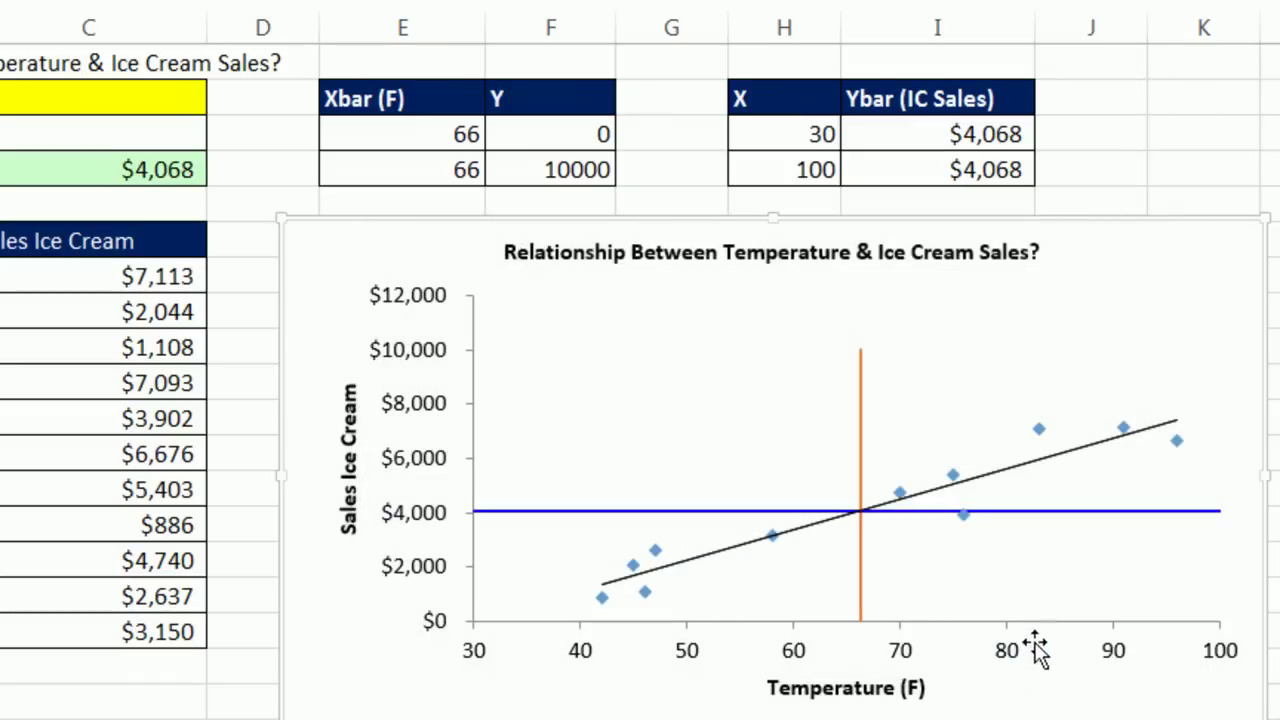
- Change the Xbar (F) series in the ice cream sales chart to the plain Scatter type
{"action": "left_click", "coordinate": [861, 400]}
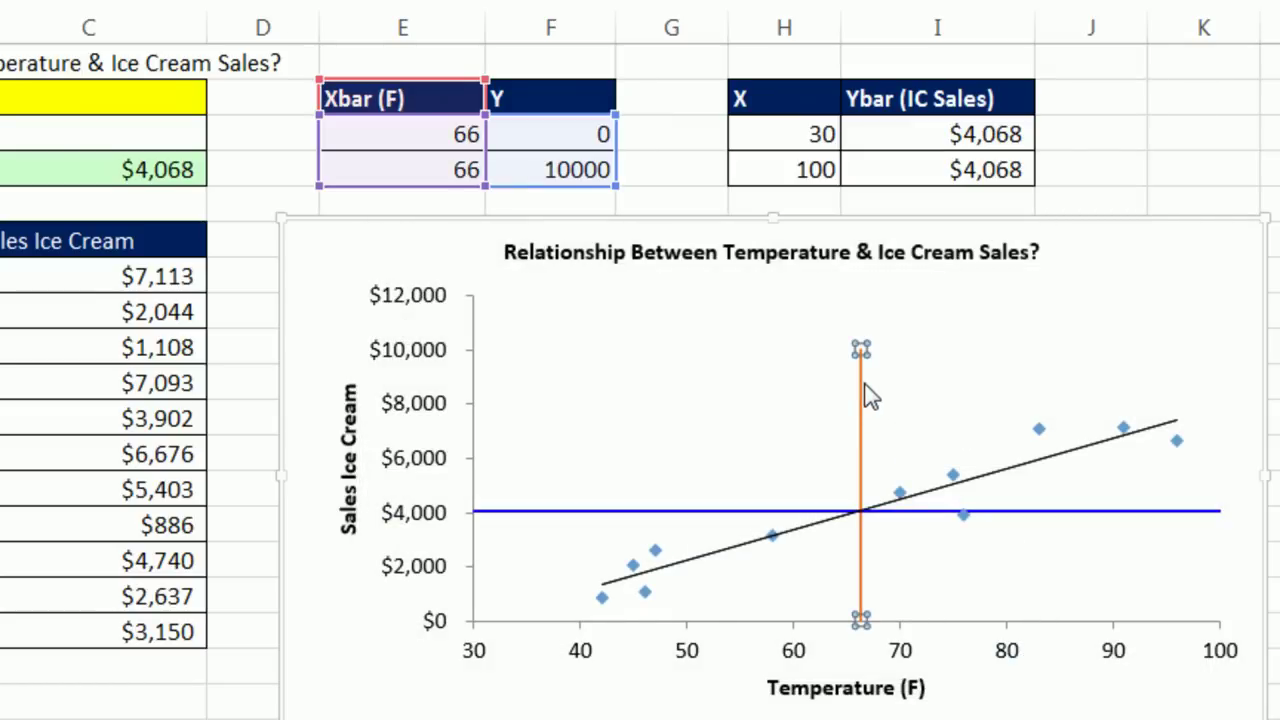
{"action": "right_click", "coordinate": [860, 376]}
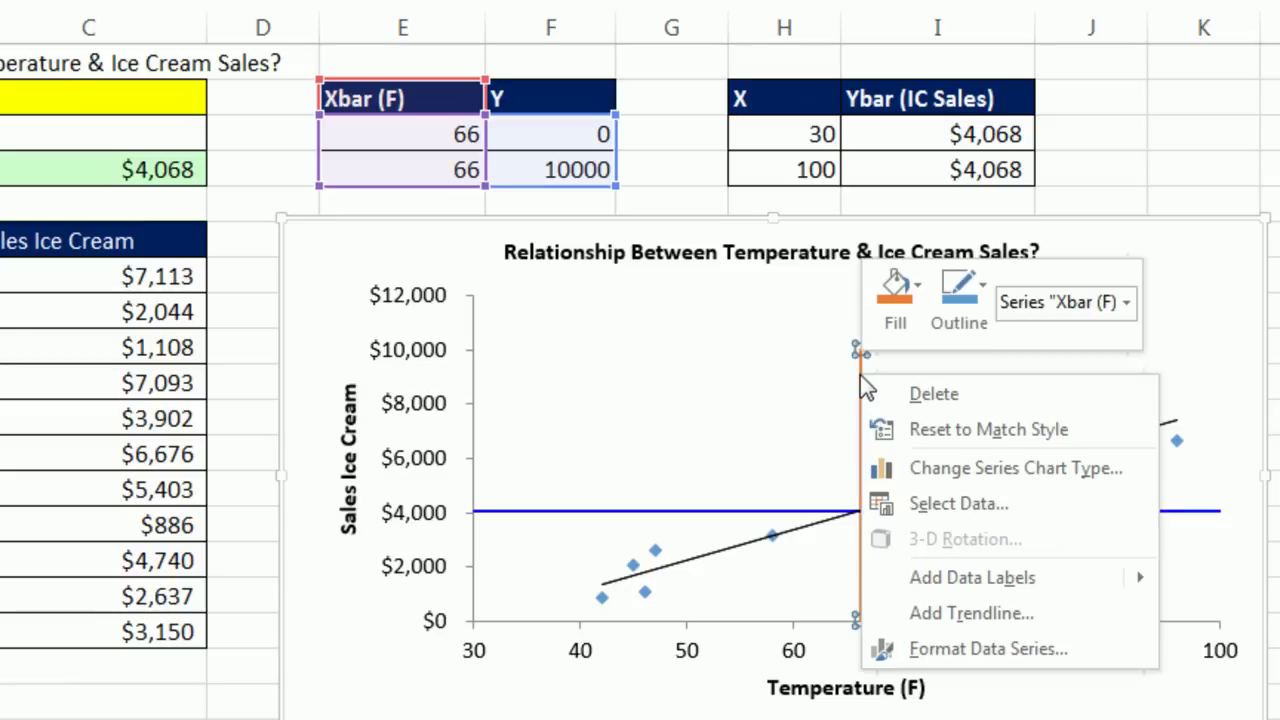
{"action": "left_click", "coordinate": [940, 468]}
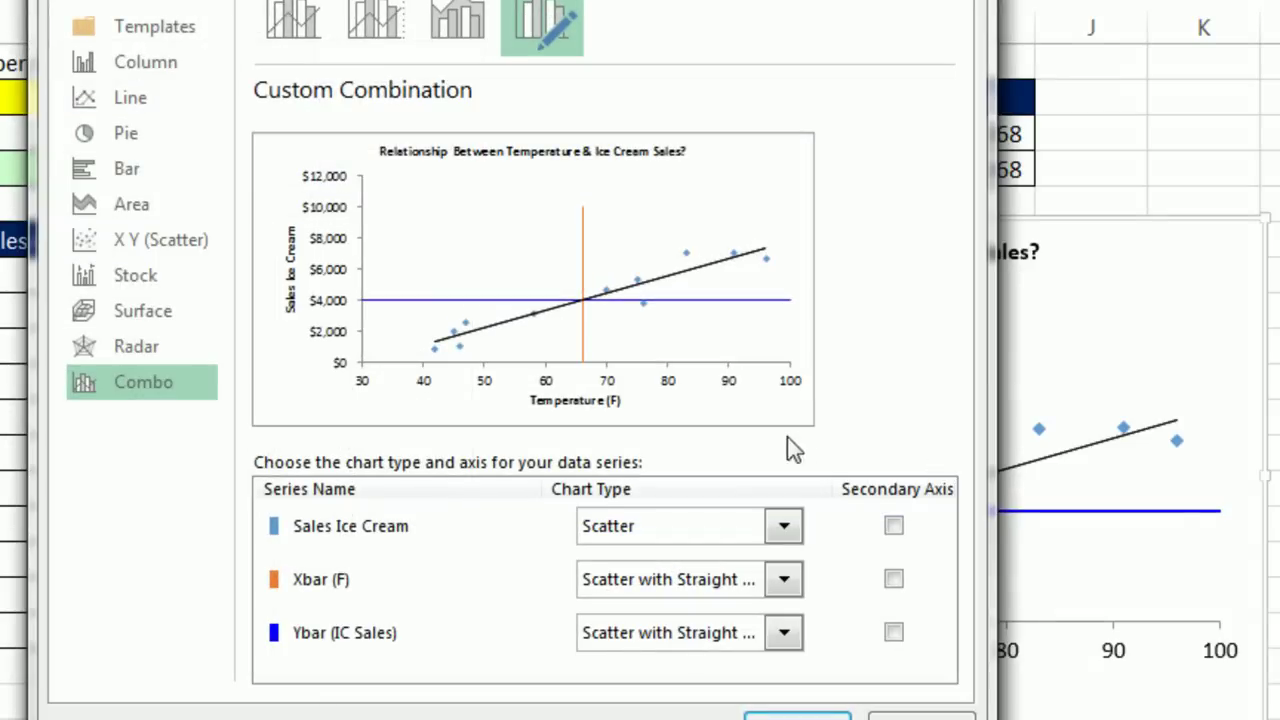
{"action": "left_click", "coordinate": [784, 580]}
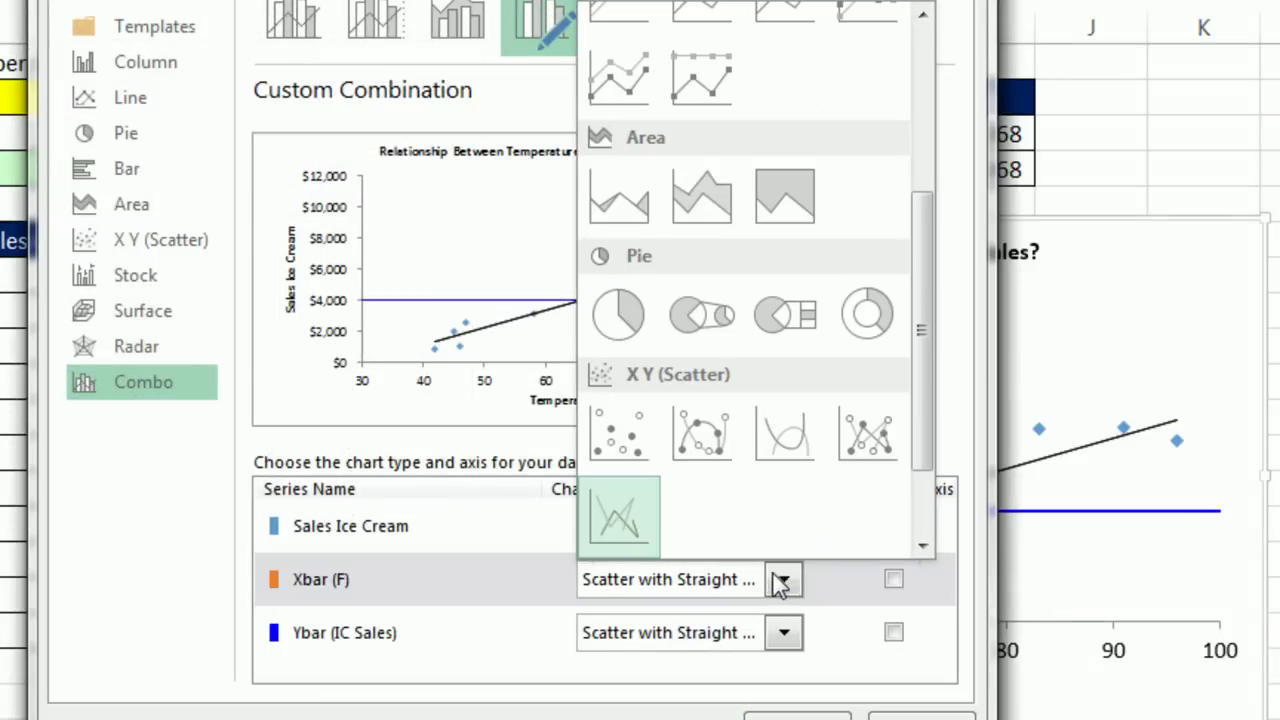
{"action": "left_click", "coordinate": [630, 440]}
{"action": "left_click", "coordinate": [797, 716]}
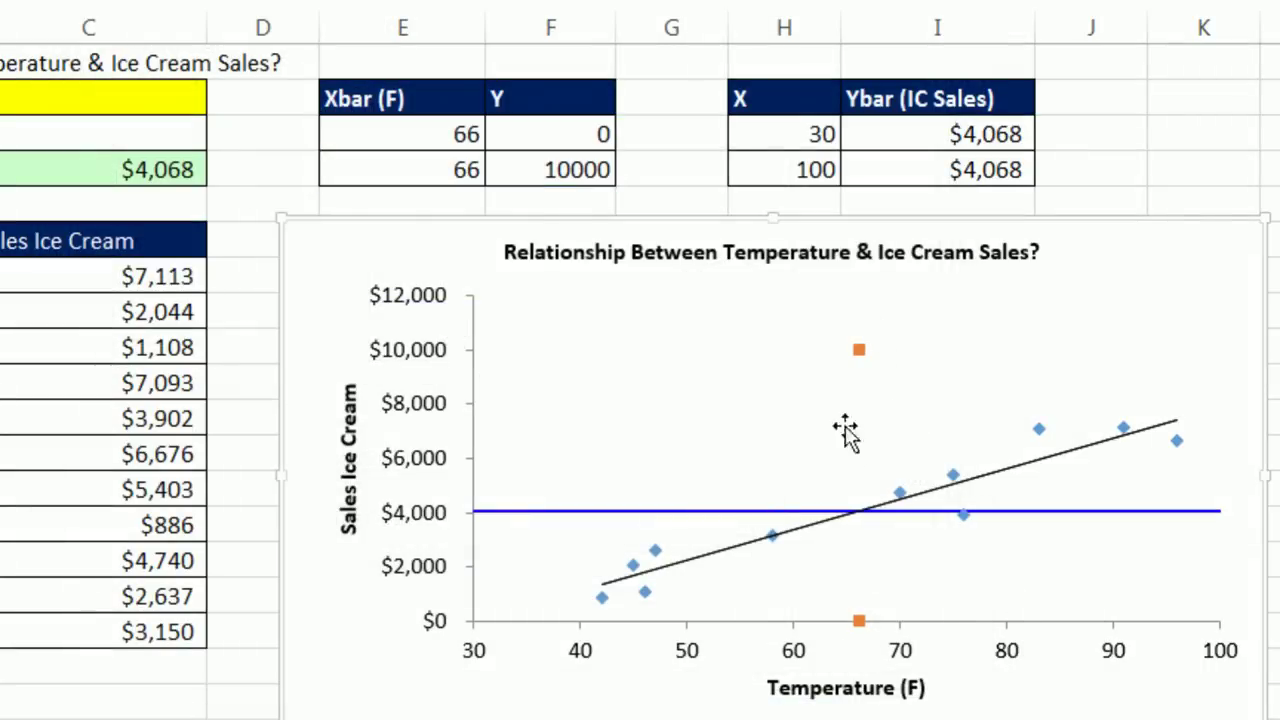
- Set both the Ybar (IC Sales) and Xbar (F) series to Scatter with Smooth Lines without markers and apply the chart type change
{"action": "right_click", "coordinate": [860, 350]}
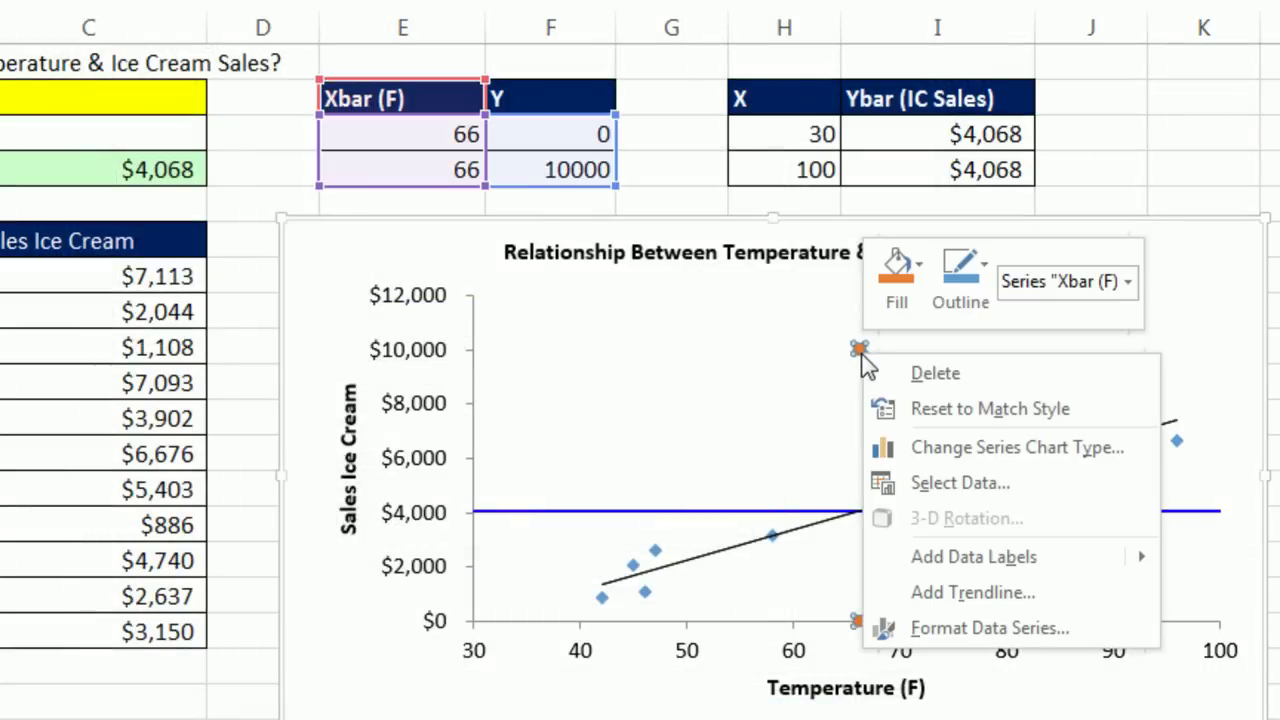
{"action": "left_click", "coordinate": [918, 458]}
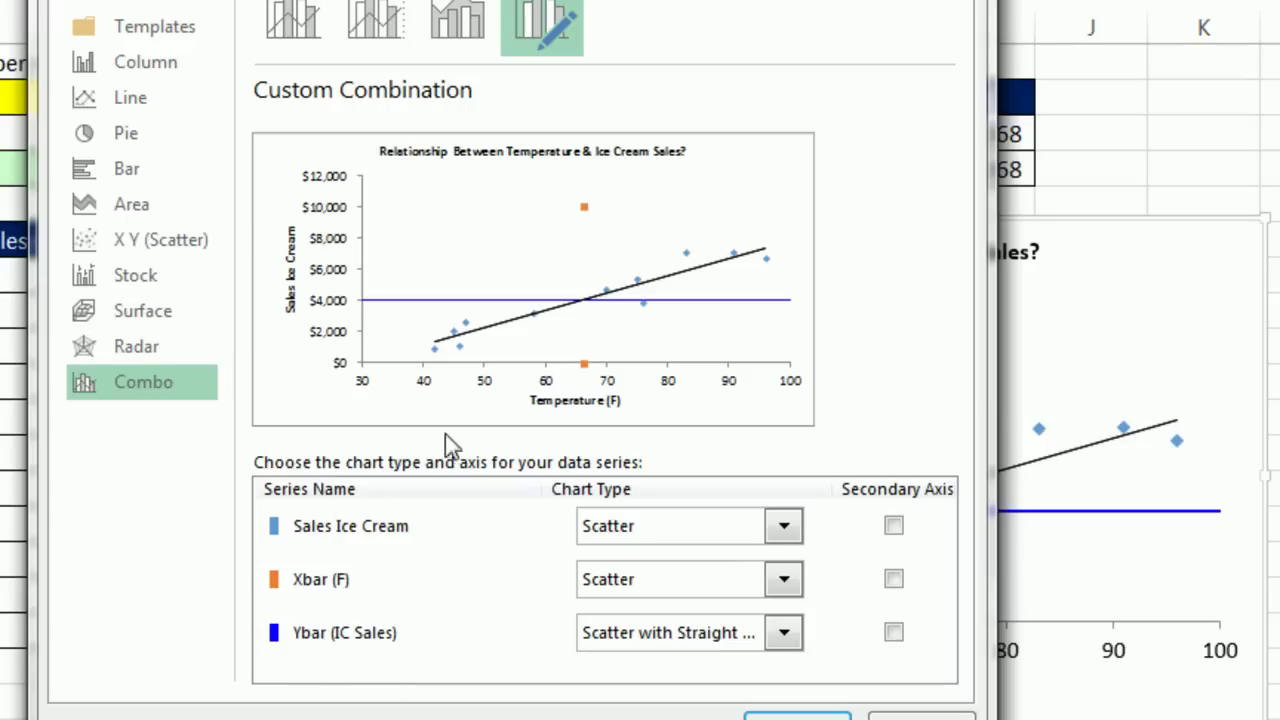
{"action": "left_click", "coordinate": [784, 634]}
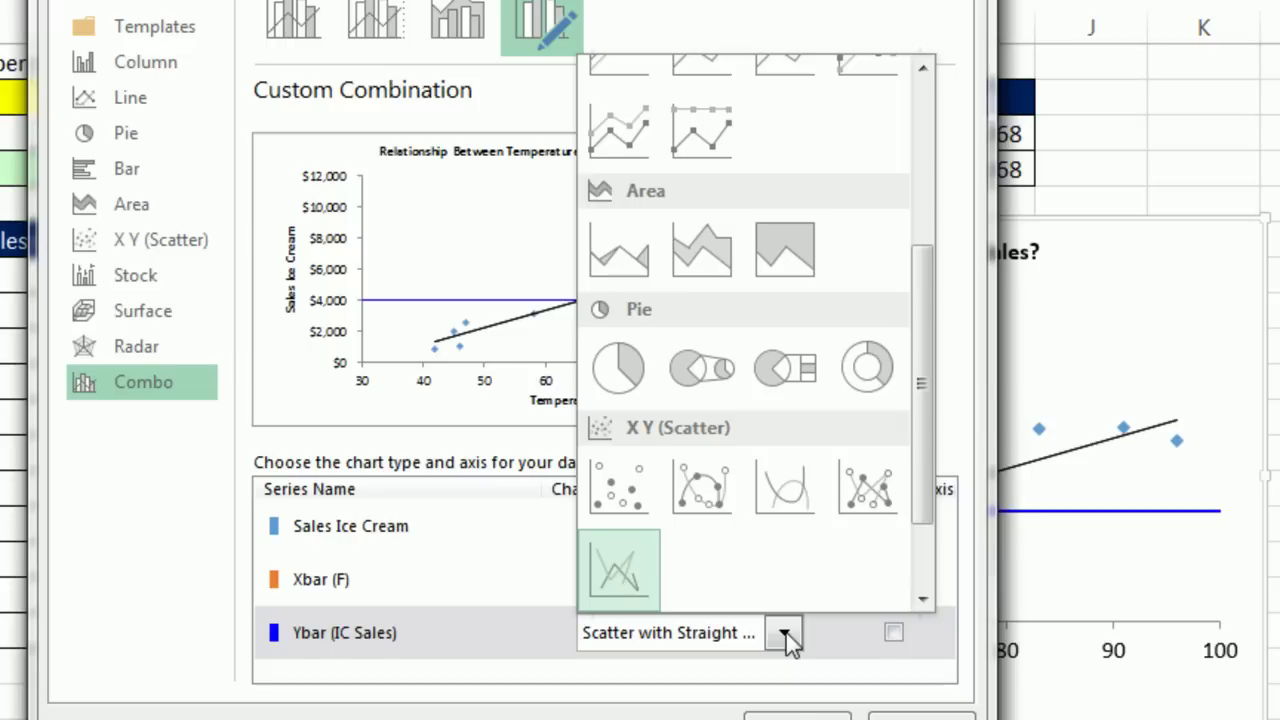
{"action": "left_click", "coordinate": [785, 487]}
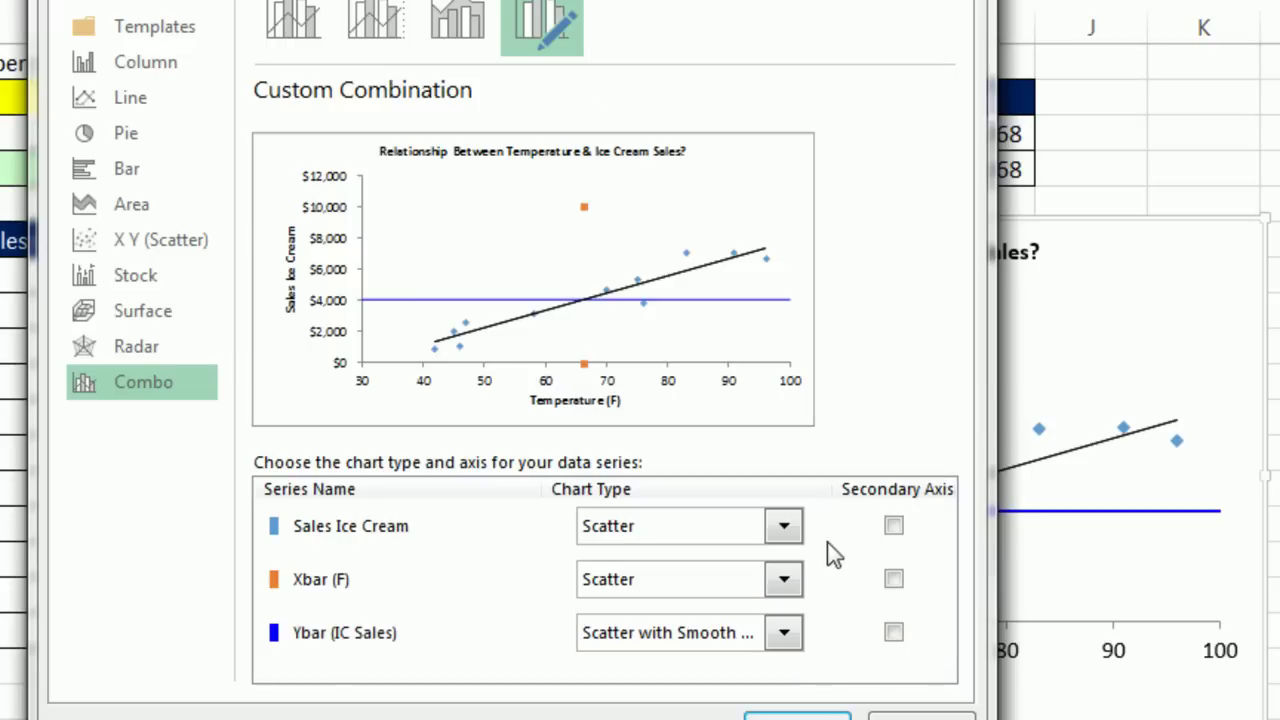
{"action": "left_click", "coordinate": [784, 582]}
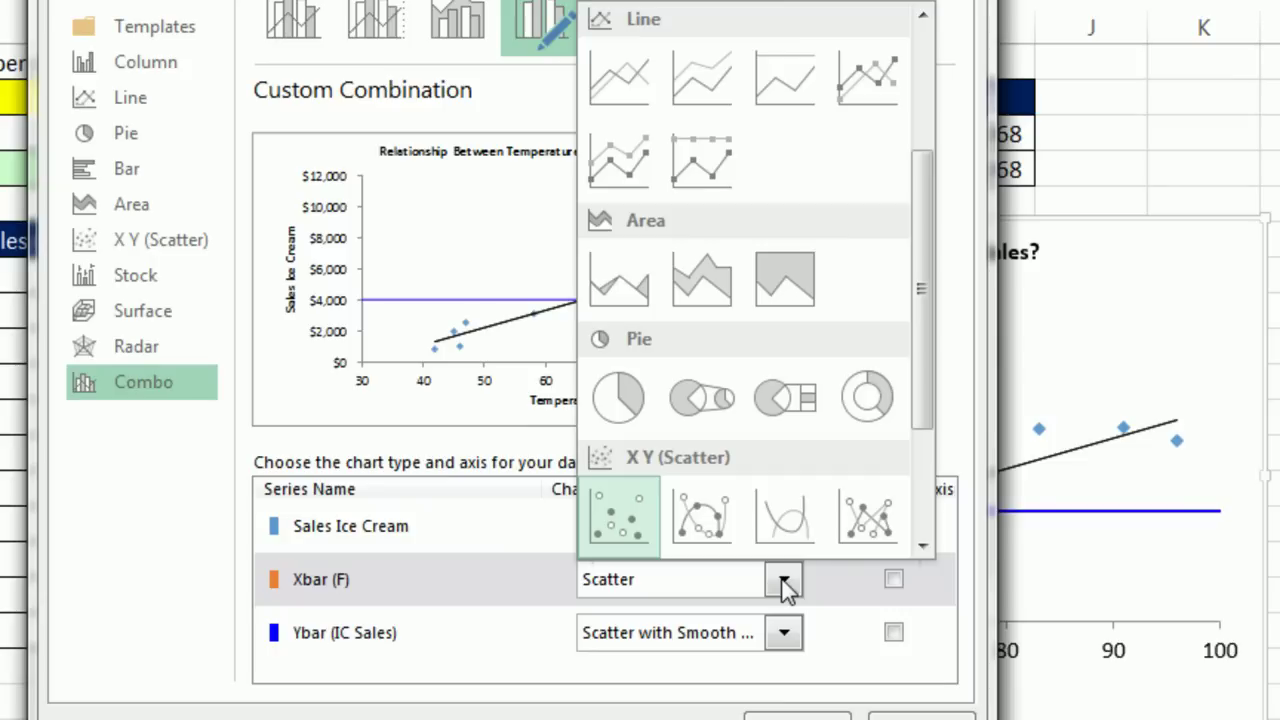
{"action": "left_click", "coordinate": [775, 515]}
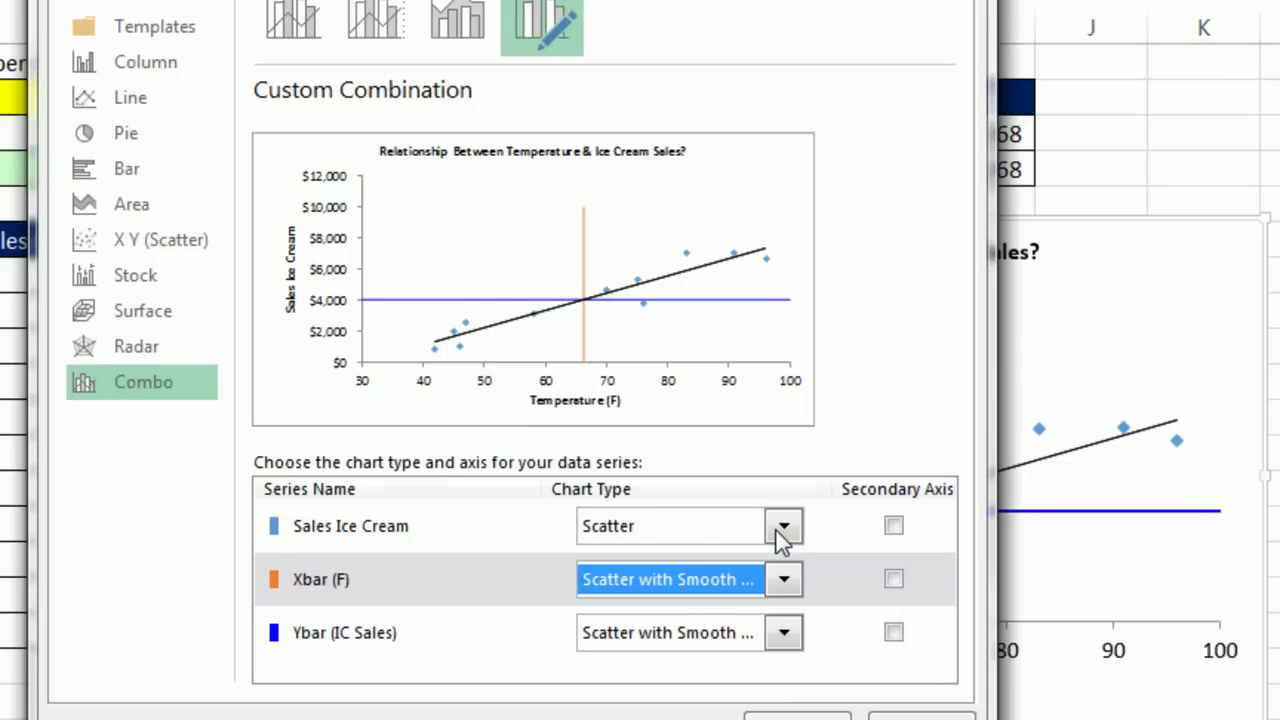
{"action": "left_click", "coordinate": [797, 715]}
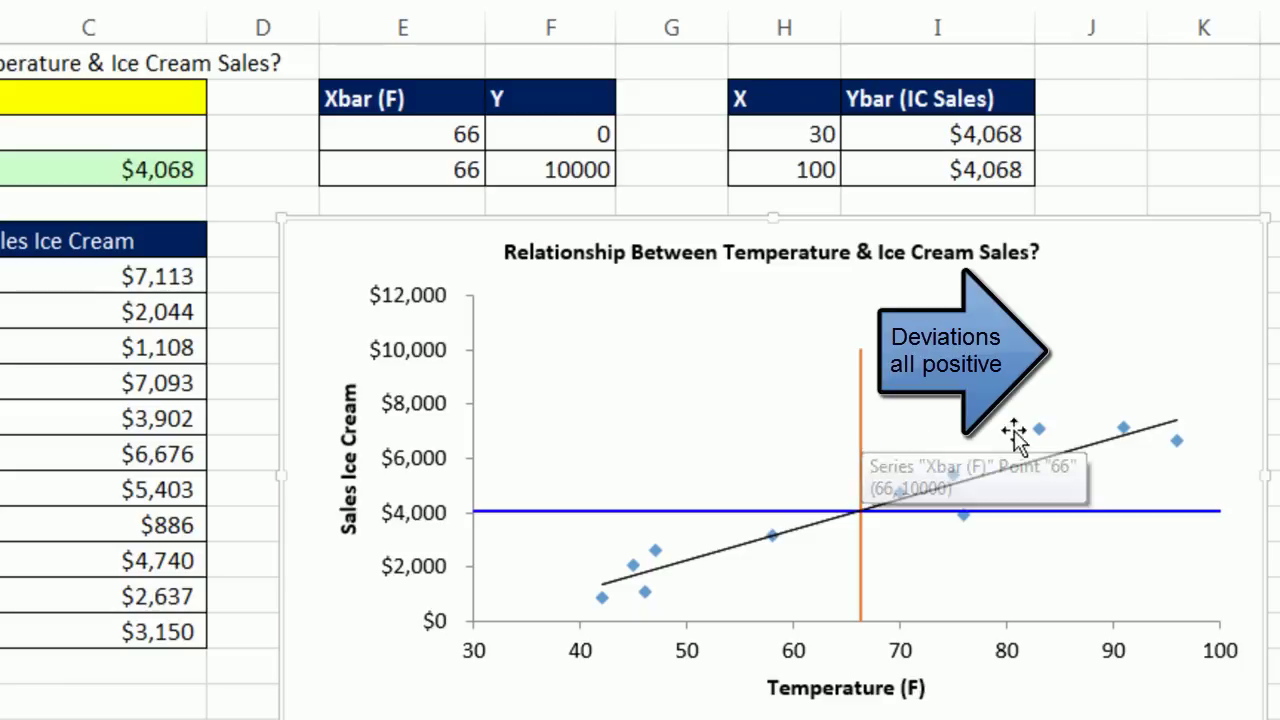
- Examine how points fall around the Xbar and Ybar lines in the ice cream, chicken soup, Excel expert rating and energy expense charts
{"action": "mouse_move", "coordinate": [1122, 438]}
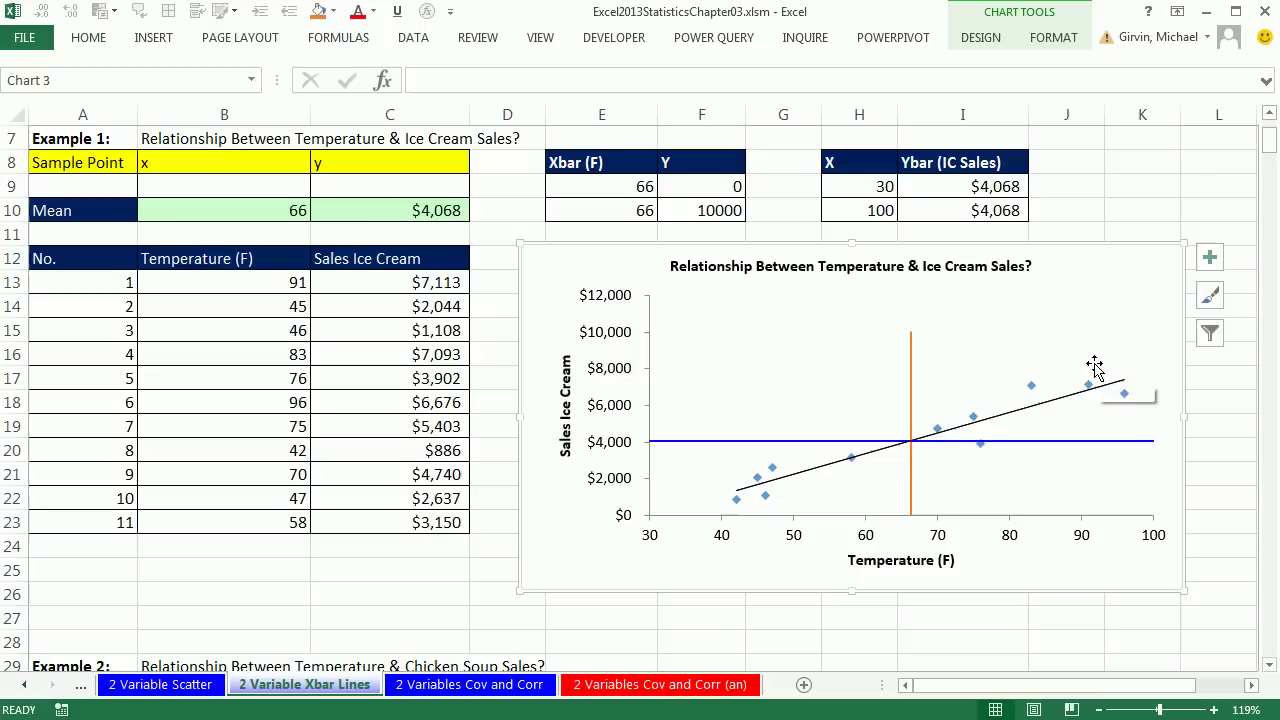
{"action": "scroll", "coordinate": [492, 431], "scroll_direction": "down", "scroll_amount": 4}
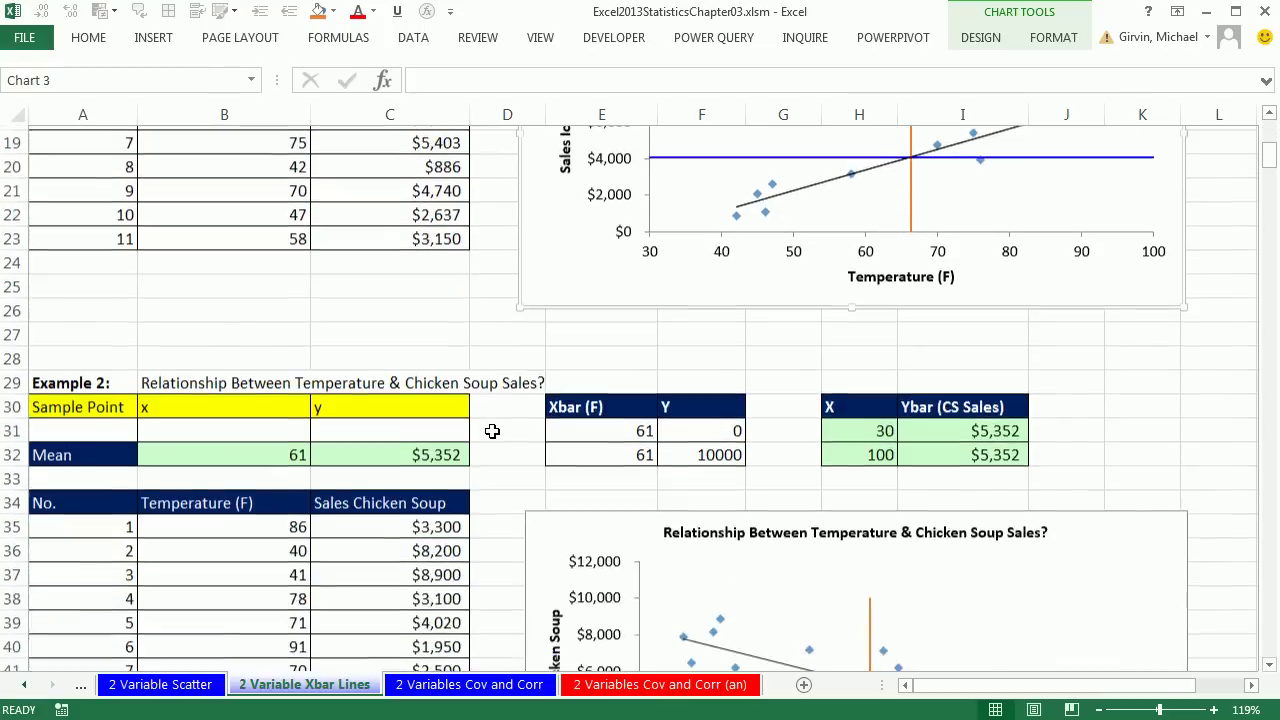
{"action": "scroll", "coordinate": [492, 431], "scroll_direction": "down", "scroll_amount": 3}
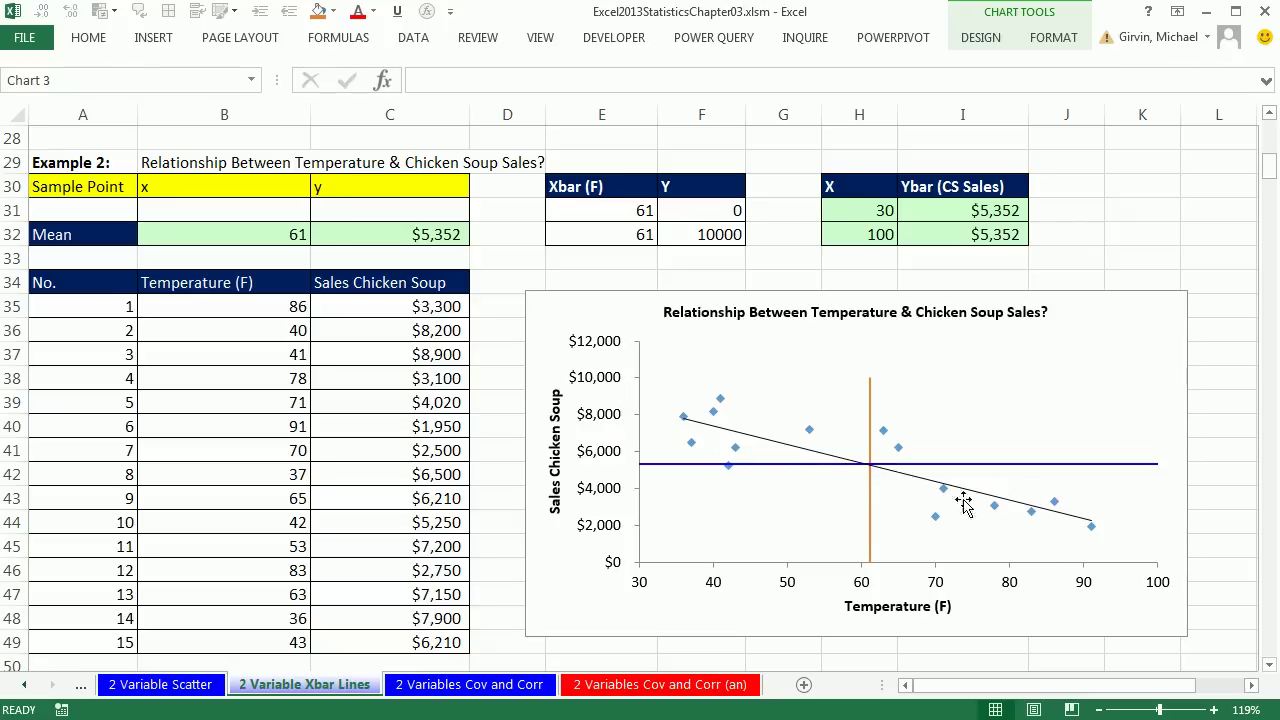
{"action": "scroll", "coordinate": [1170, 300], "scroll_direction": "down", "scroll_amount": 5}
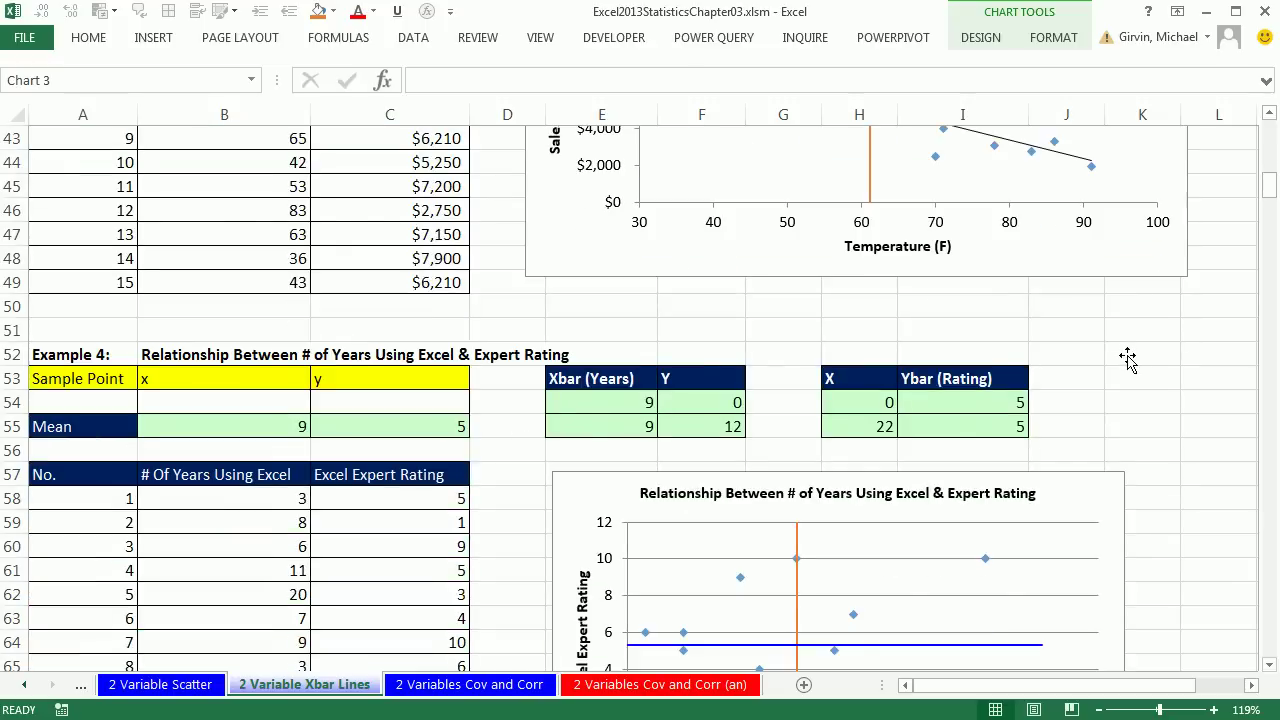
{"action": "scroll", "coordinate": [1128, 360], "scroll_direction": "down", "scroll_amount": 3}
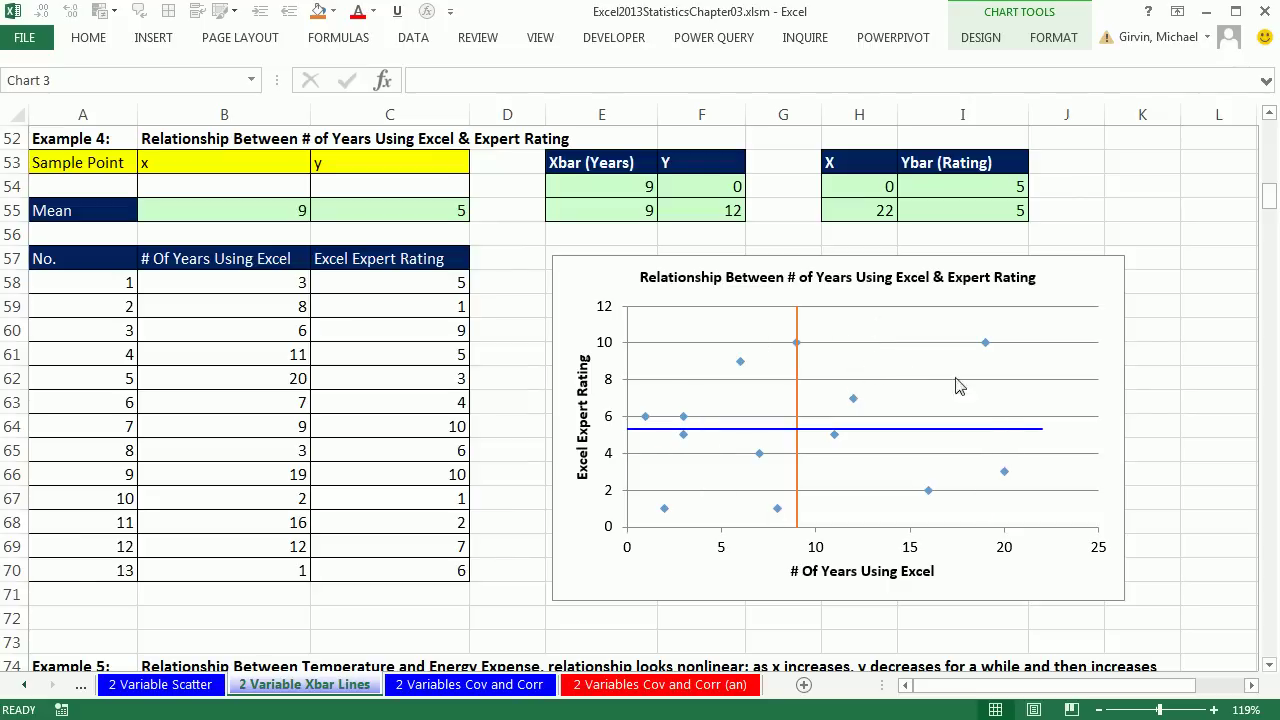
{"action": "scroll", "coordinate": [843, 488], "scroll_direction": "down", "scroll_amount": 2}
{"action": "scroll", "coordinate": [843, 488], "scroll_direction": "down", "scroll_amount": 7}
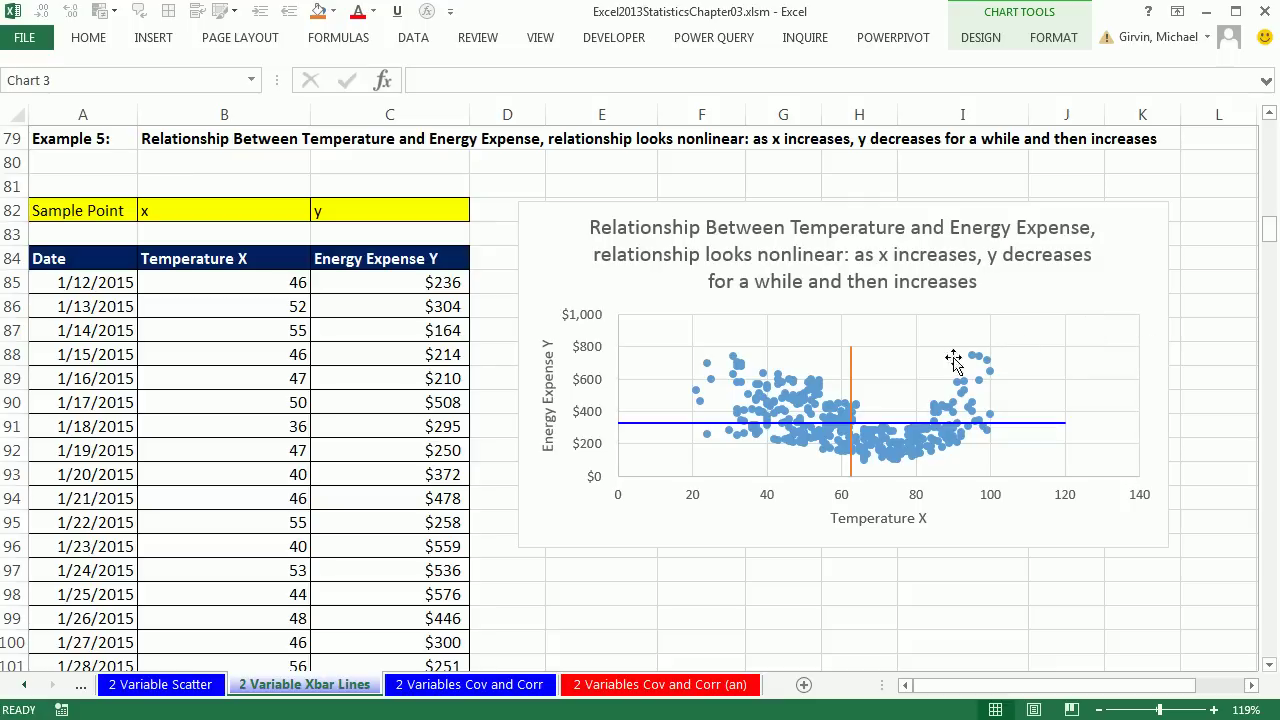
- Go to the 2 Variables Cov and Corr sheet and examine the sample covariance formula, marking its s_xy symbol
{"action": "left_click", "coordinate": [507, 688]}
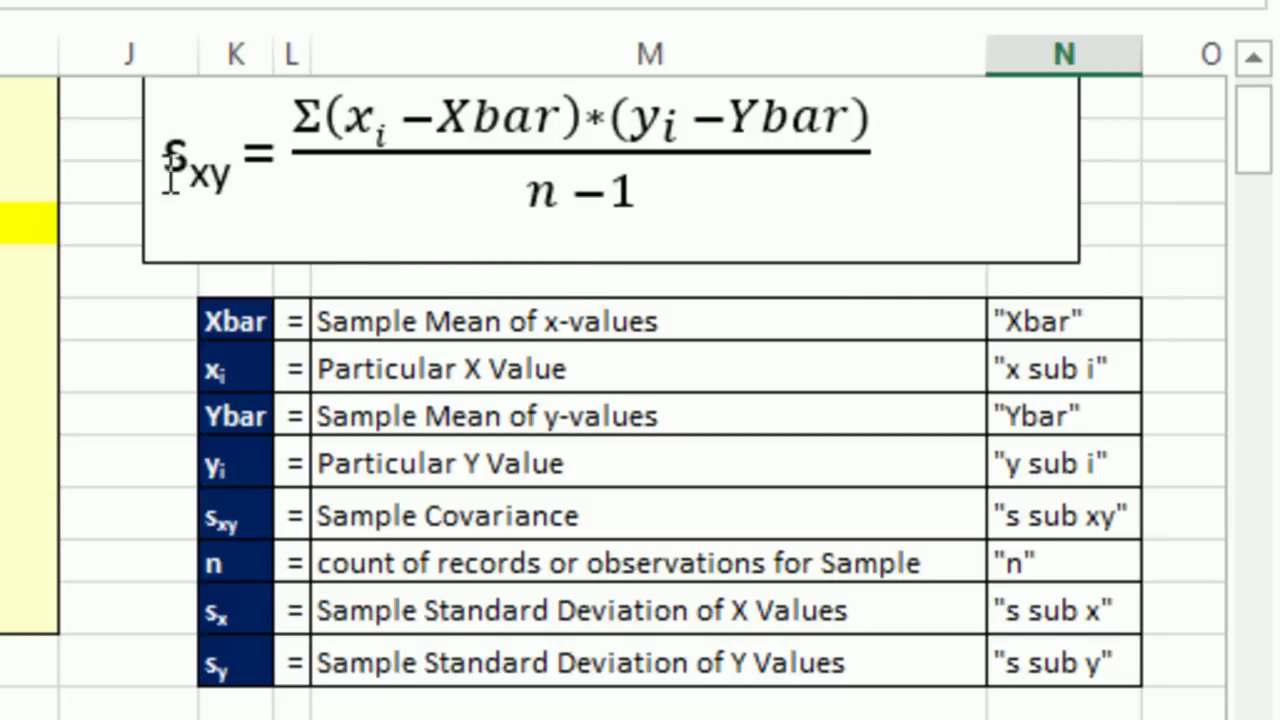
{"action": "left_click_drag", "start_coordinate": [145, 145], "coordinate": [262, 175]}
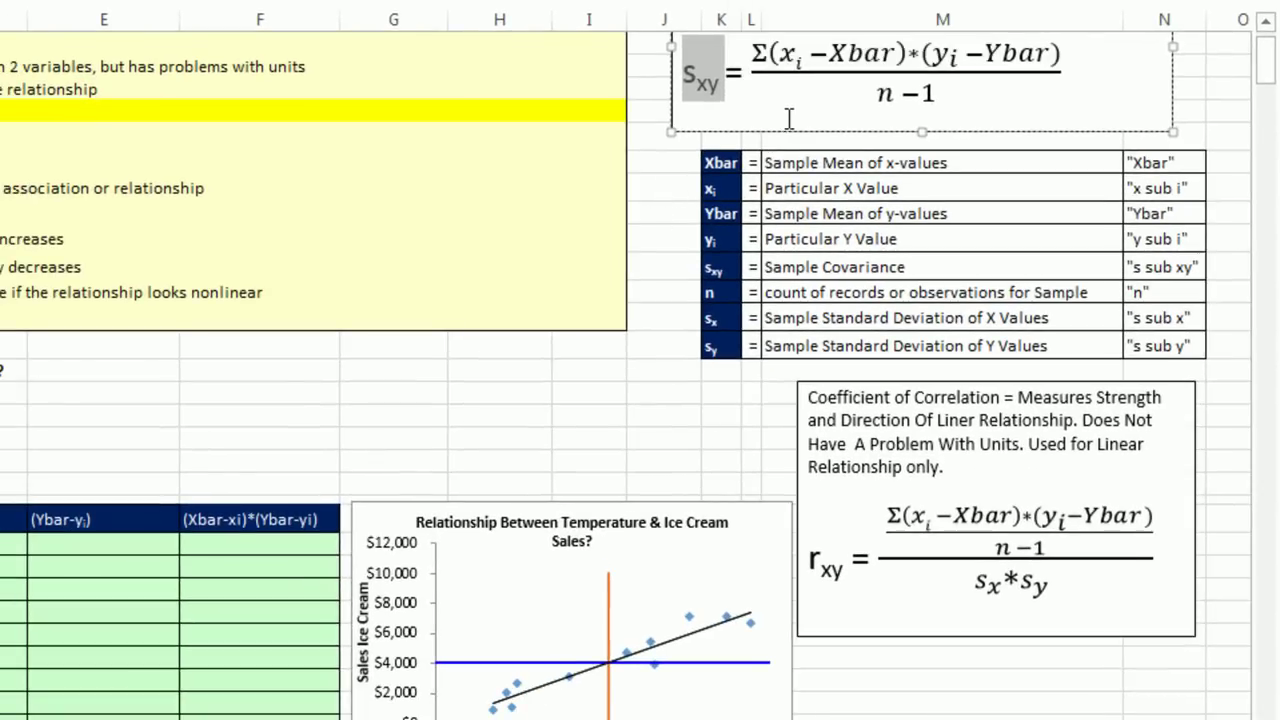
{"action": "left_click", "coordinate": [660, 165]}
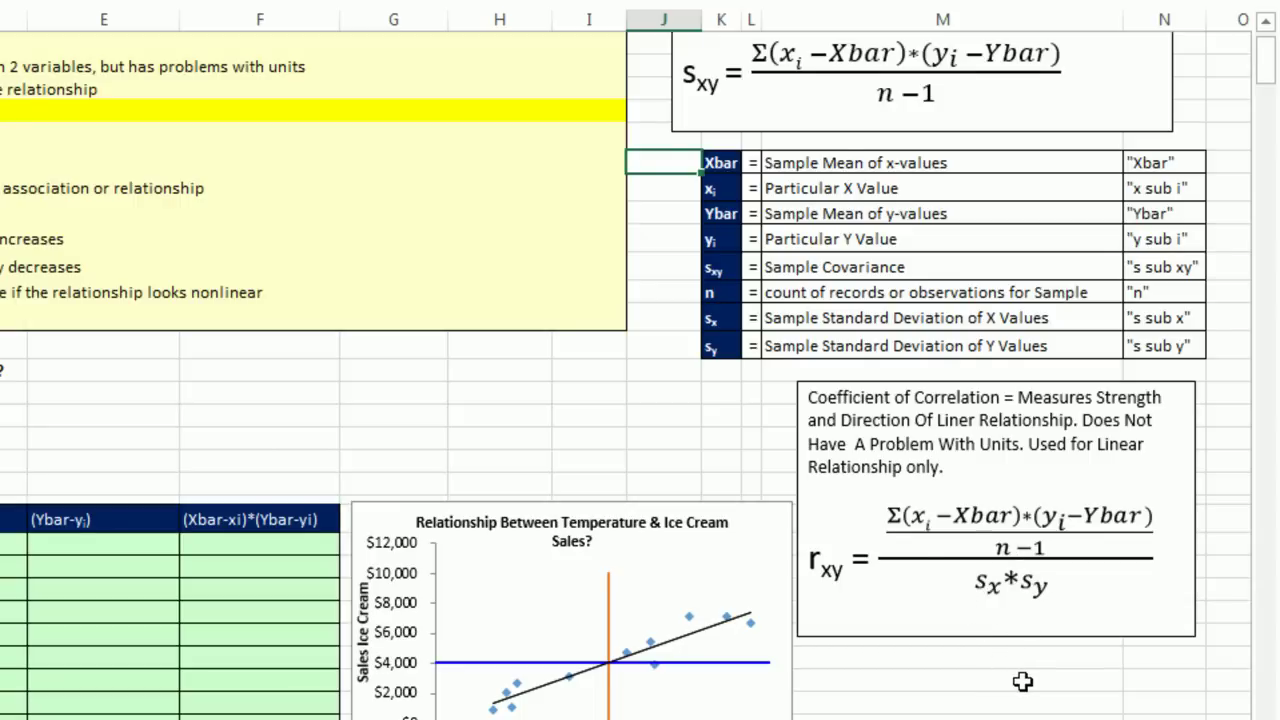
- In Example 1, calculate the mean temperature in B20 with AVERAGE over B25:B35
{"action": "scroll", "coordinate": [1029, 626], "scroll_direction": "down", "scroll_amount": 3}
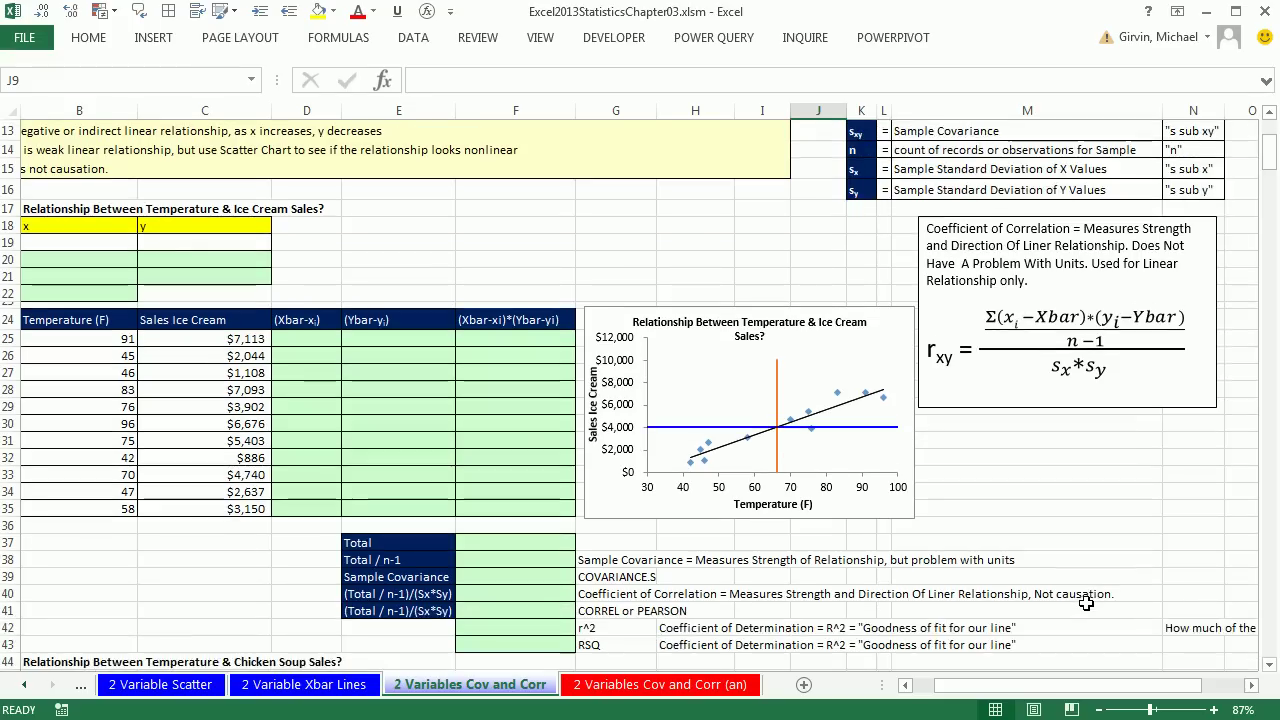
{"action": "scroll", "coordinate": [1086, 603], "scroll_direction": "down", "scroll_amount": 1}
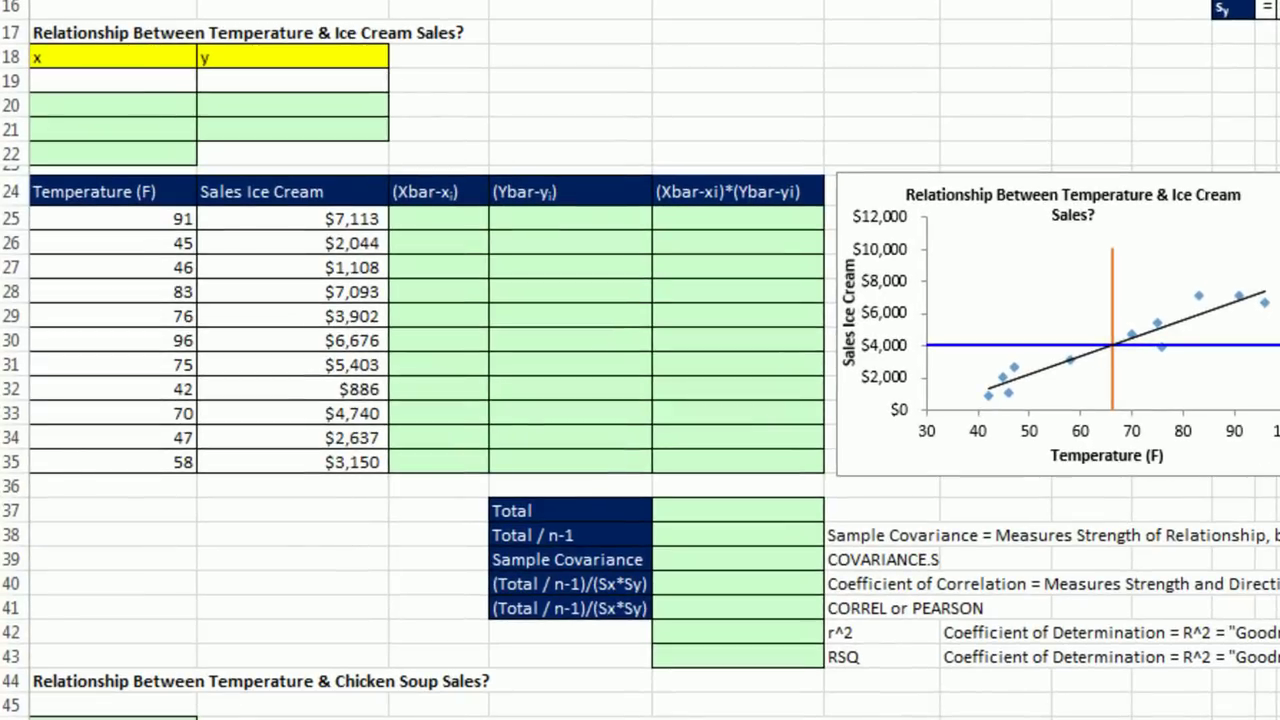
{"action": "scroll", "coordinate": [400, 300], "scroll_direction": "left", "scroll_amount": 1}
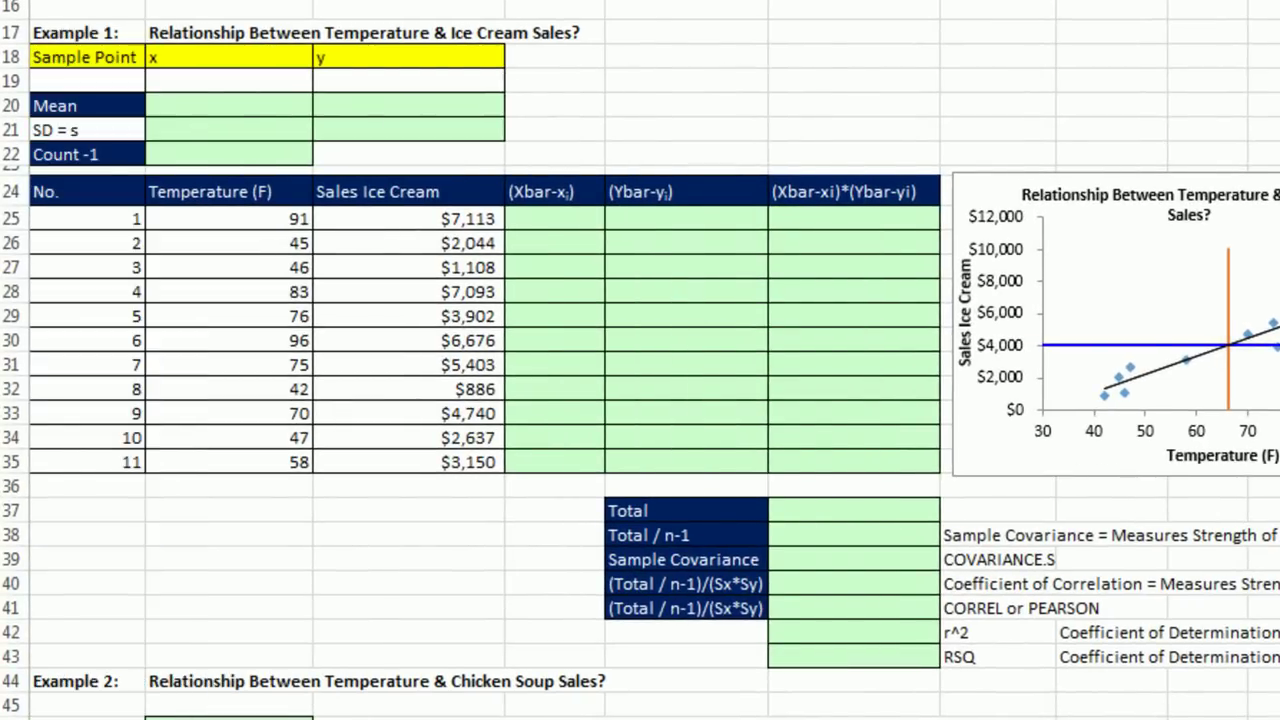
{"action": "left_click", "coordinate": [205, 105]}
{"action": "type", "text": "="}
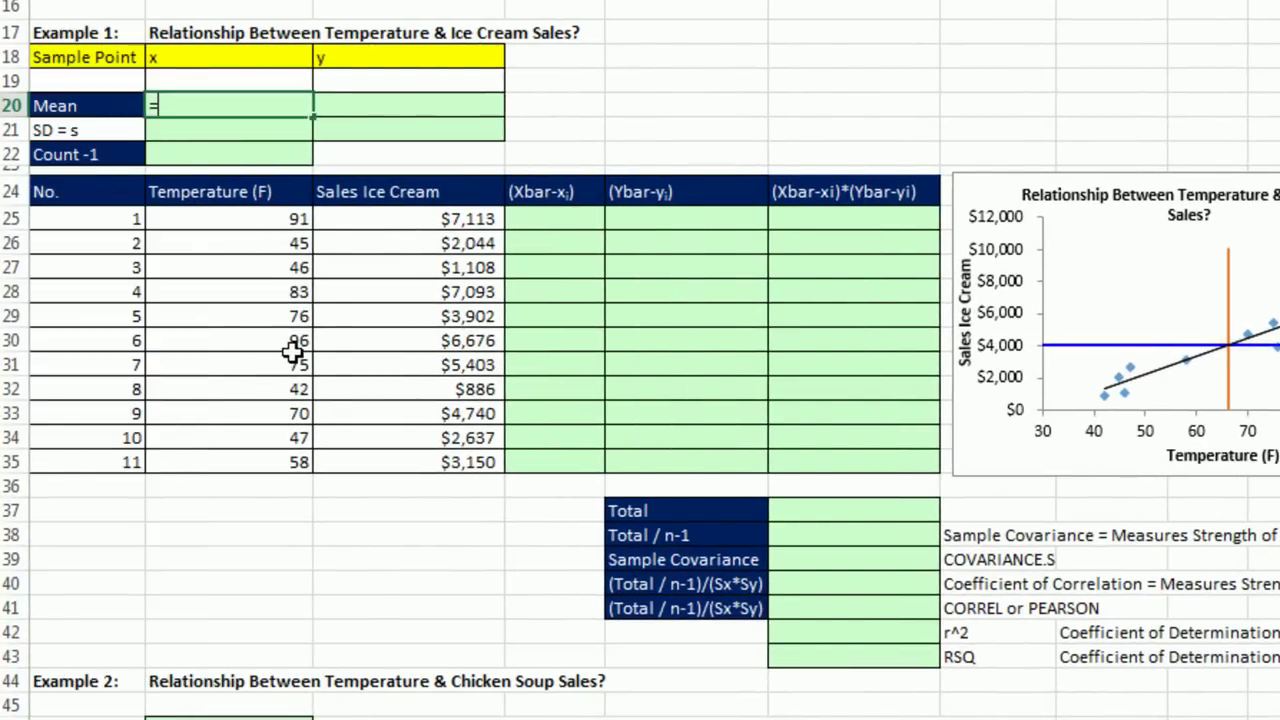
{"action": "type", "text": "ave"}
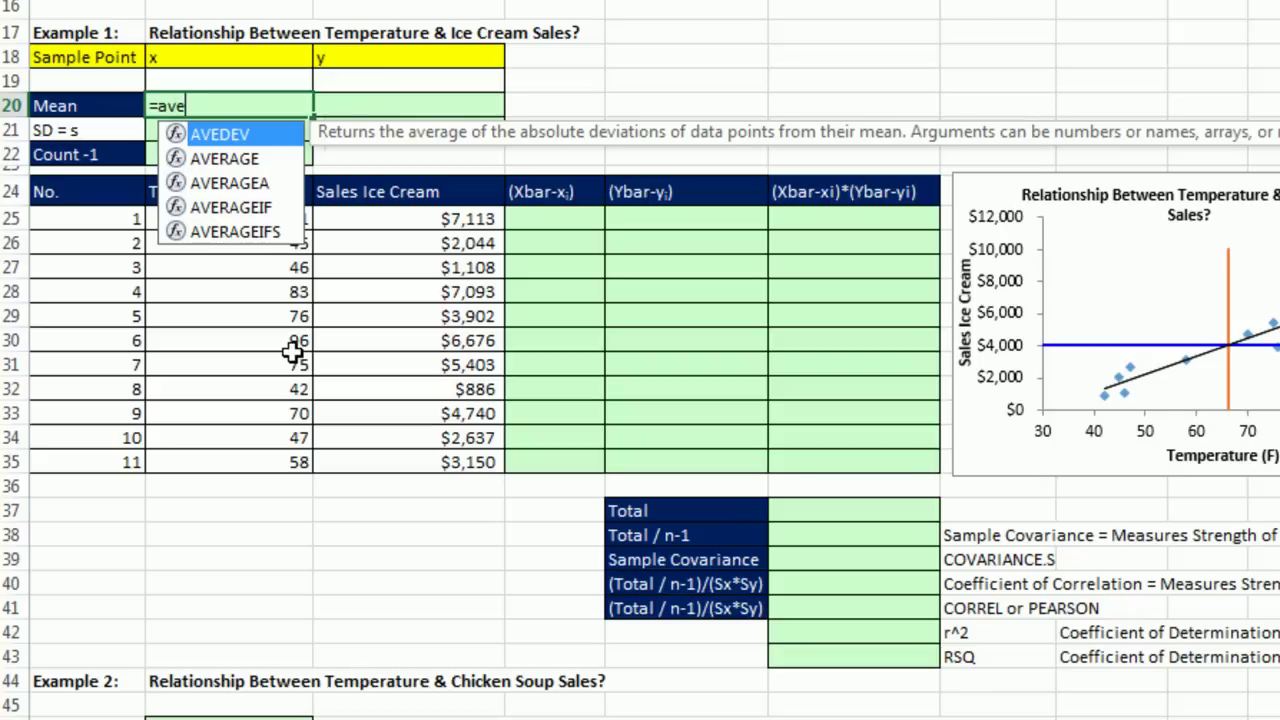
{"action": "type", "text": "rage("}
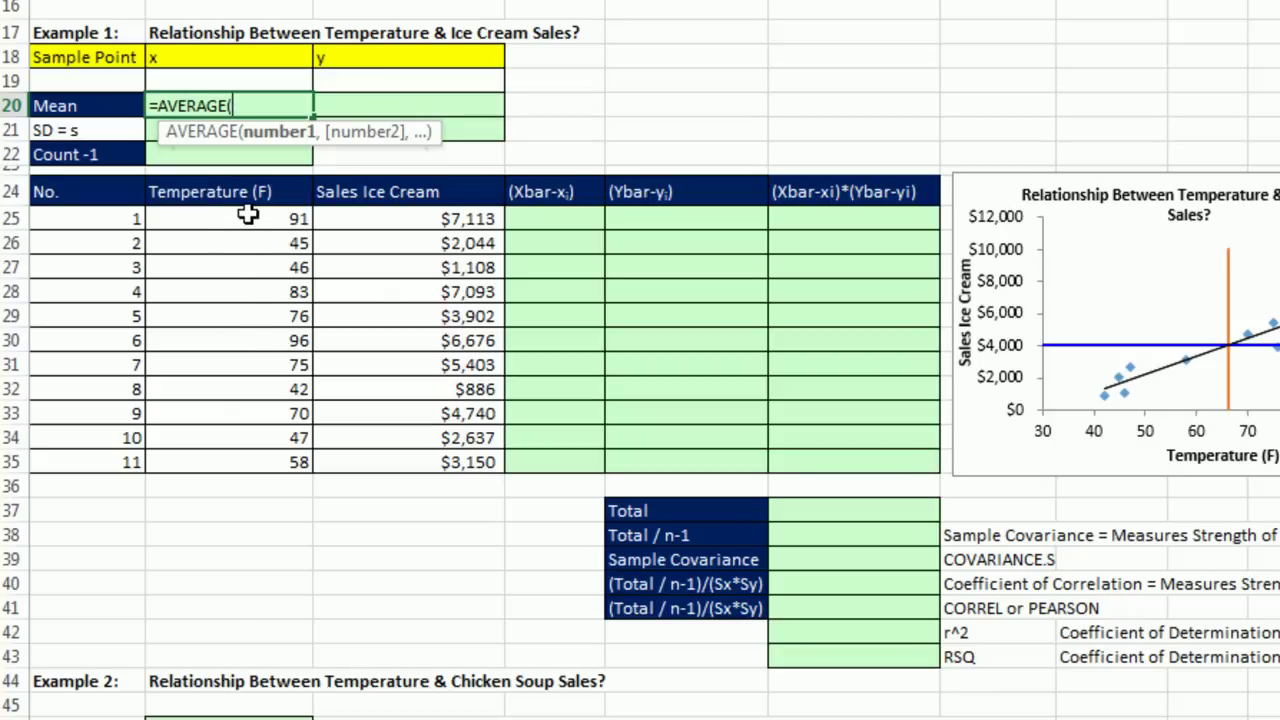
{"action": "left_click_drag", "start_coordinate": [250, 218], "coordinate": [258, 454]}
{"action": "key", "text": "Return"}
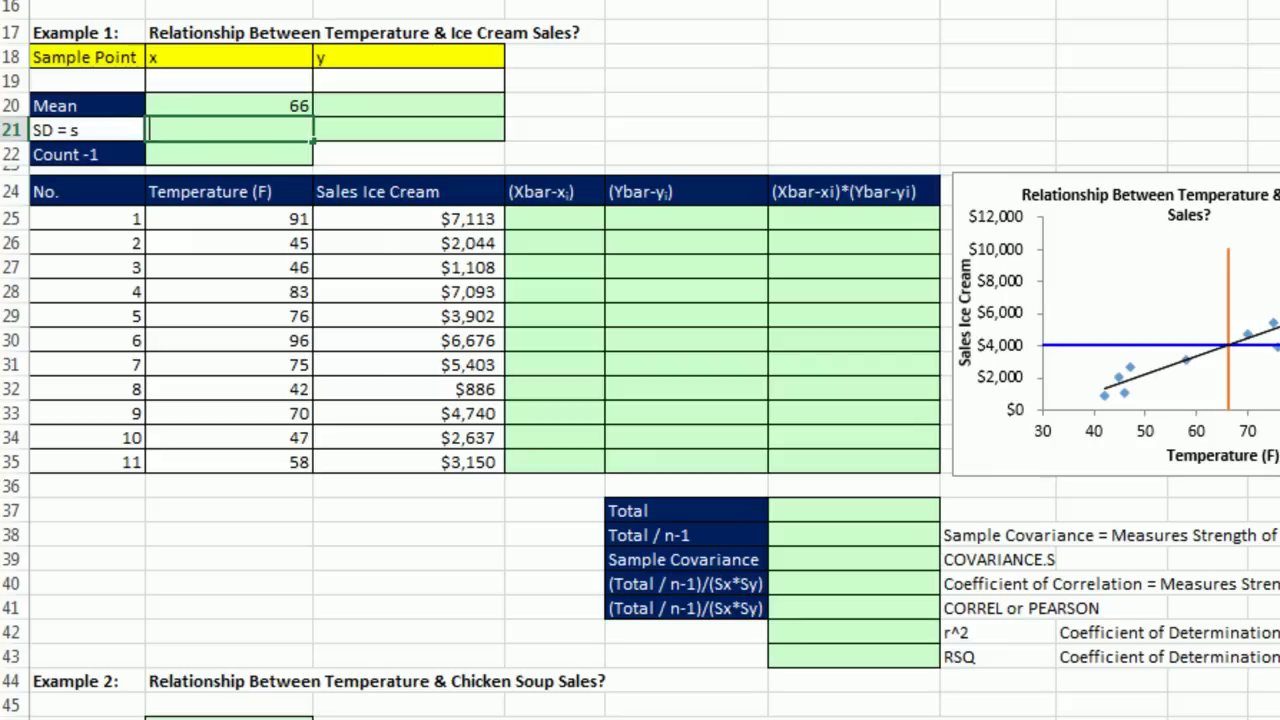
- Calculate the temperature's sample standard deviation in B21 with STDEV.S over B25:B35
{"action": "type", "text": "=s"}
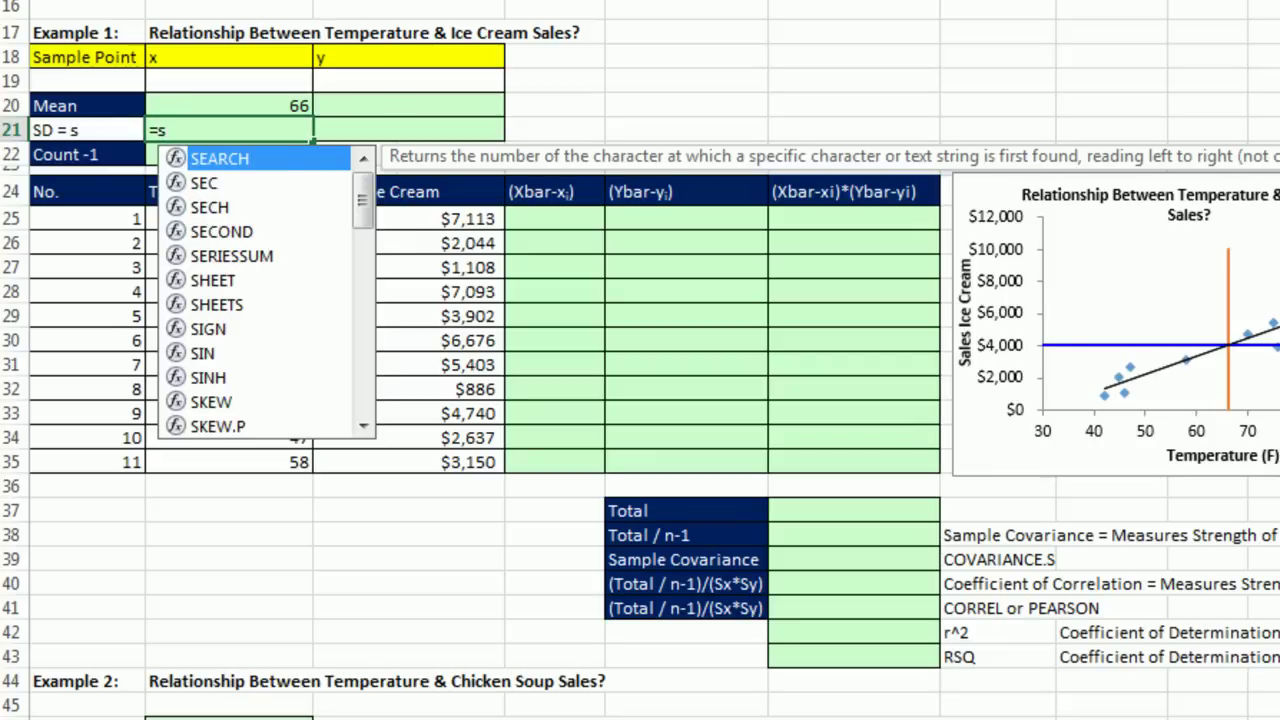
{"action": "type", "text": "tdev"}
{"action": "key", "text": "Down"}
{"action": "key", "text": "Tab"}
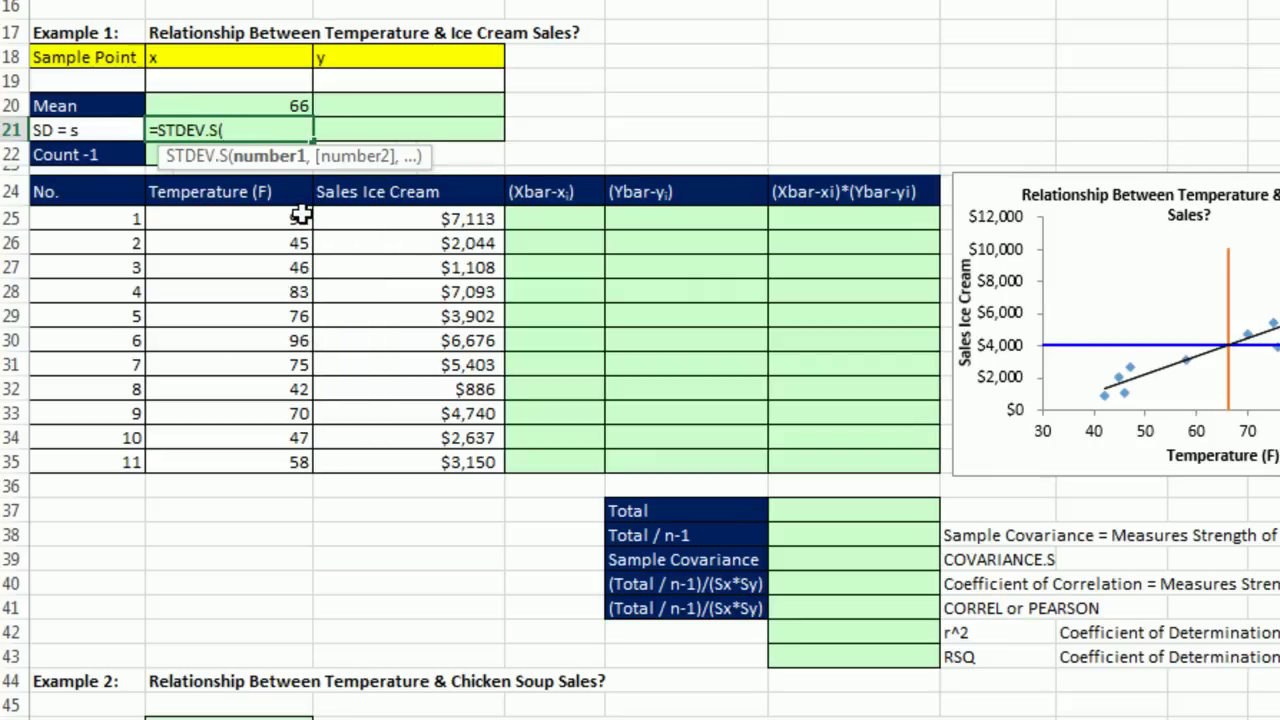
{"action": "left_click_drag", "start_coordinate": [301, 214], "coordinate": [272, 459]}
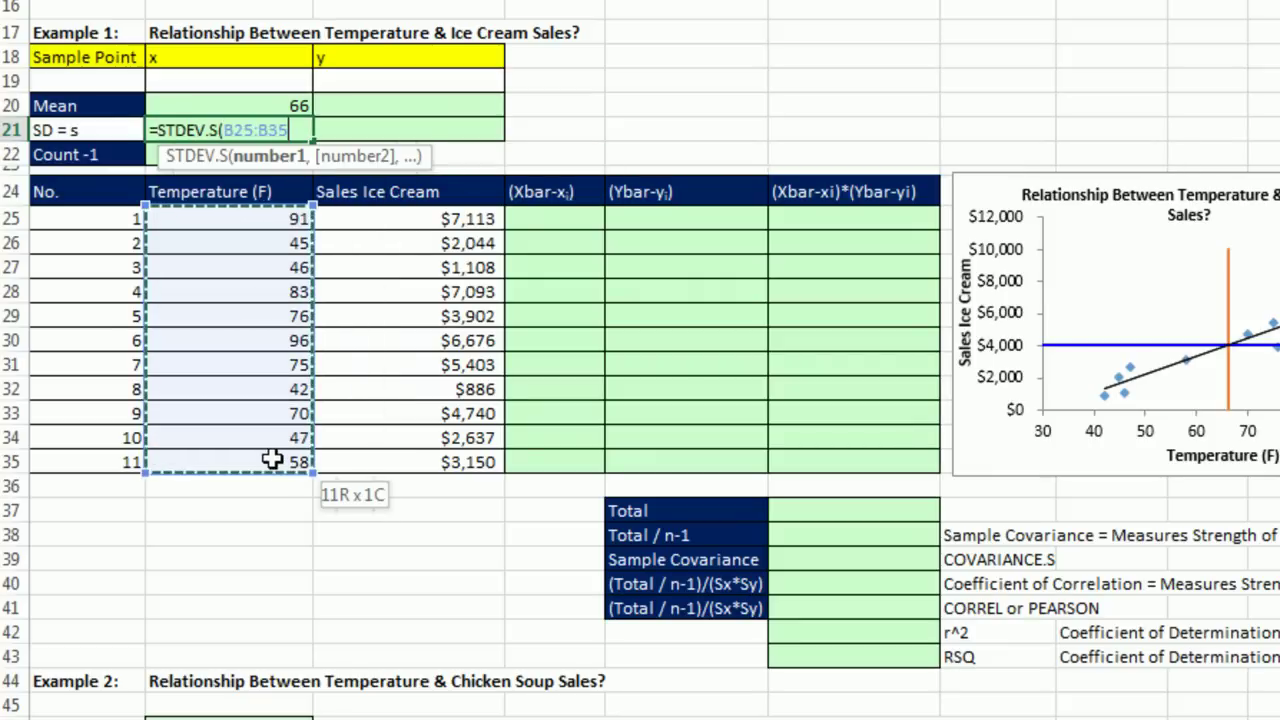
{"action": "key", "text": "Return"}
- Enter =COUNT(B25:B35)-1 in B22 for the Count -1 value
{"action": "type", "text": "=coun"}
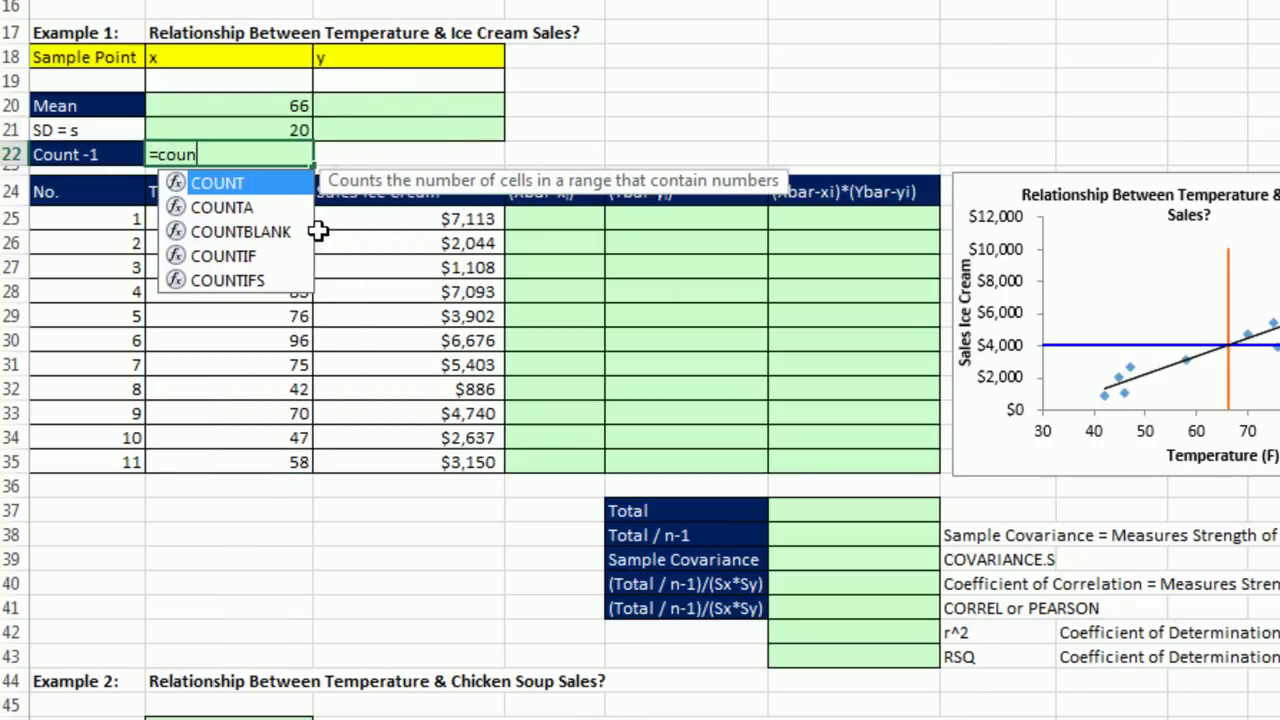
{"action": "key", "text": "Tab"}
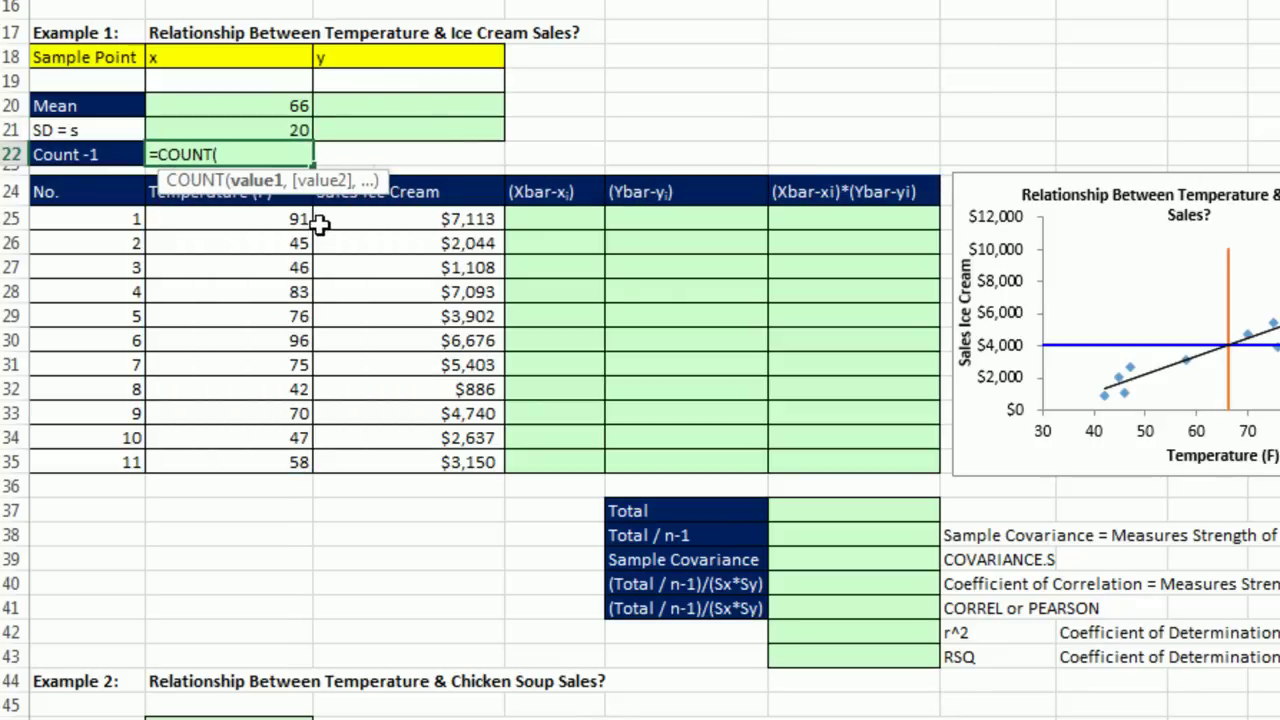
{"action": "left_click_drag", "start_coordinate": [286, 214], "coordinate": [276, 447]}
{"action": "type", "text": ")-1"}
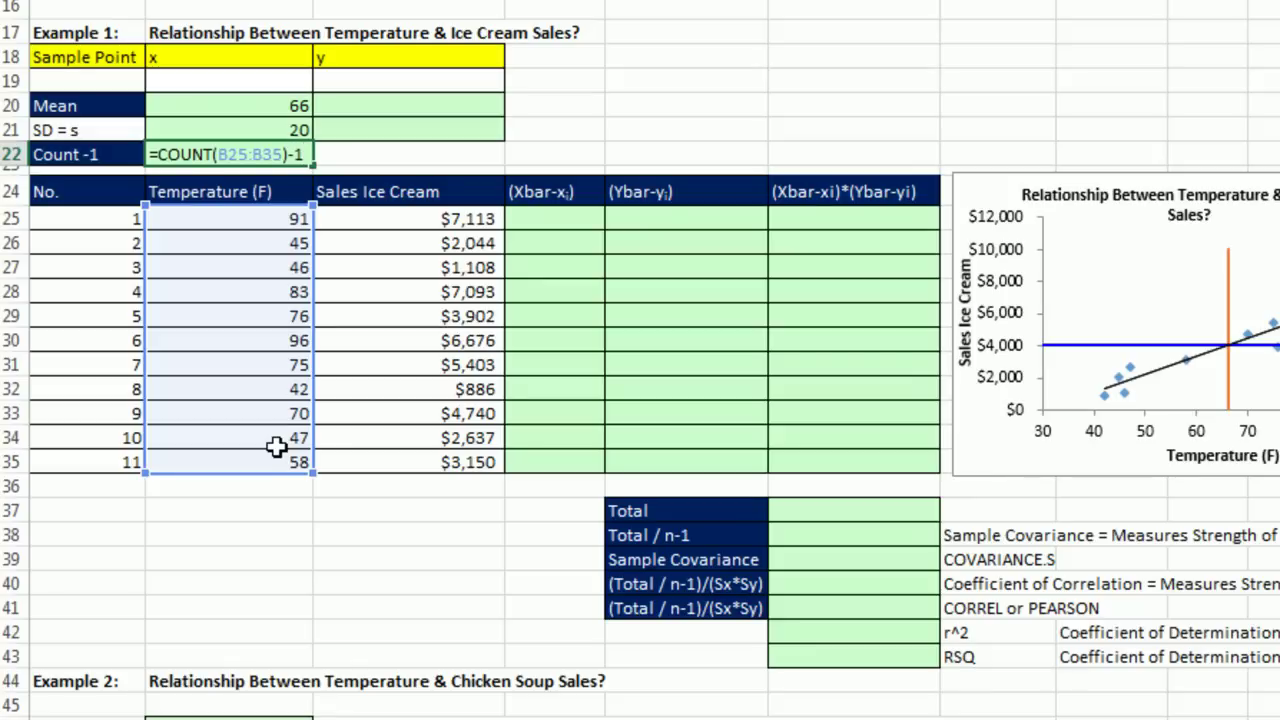
{"action": "key", "text": "ctrl+Return"}
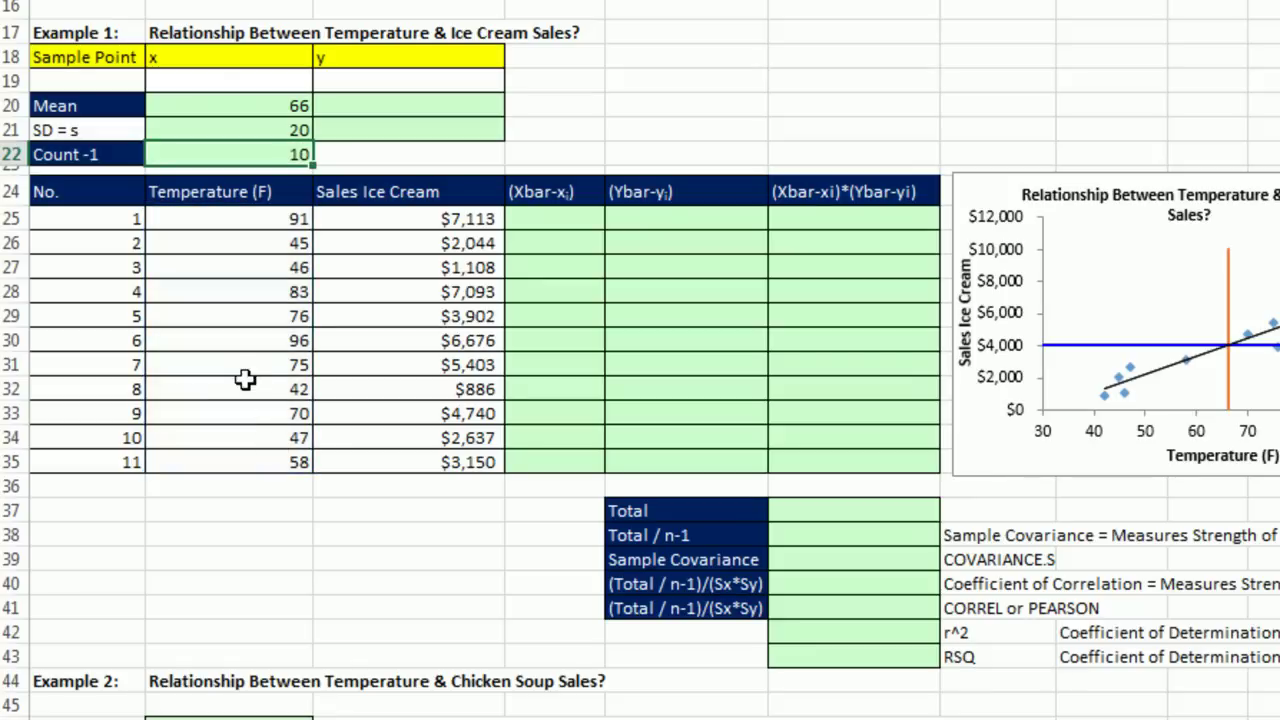
- Copy the mean and standard deviation formulas from B20:B21 to C20:C21 for ice cream sales and check their ranges
{"action": "left_click_drag", "start_coordinate": [257, 110], "coordinate": [449, 137]}
{"action": "double_click", "coordinate": [456, 105]}
{"action": "key", "text": "Return"}
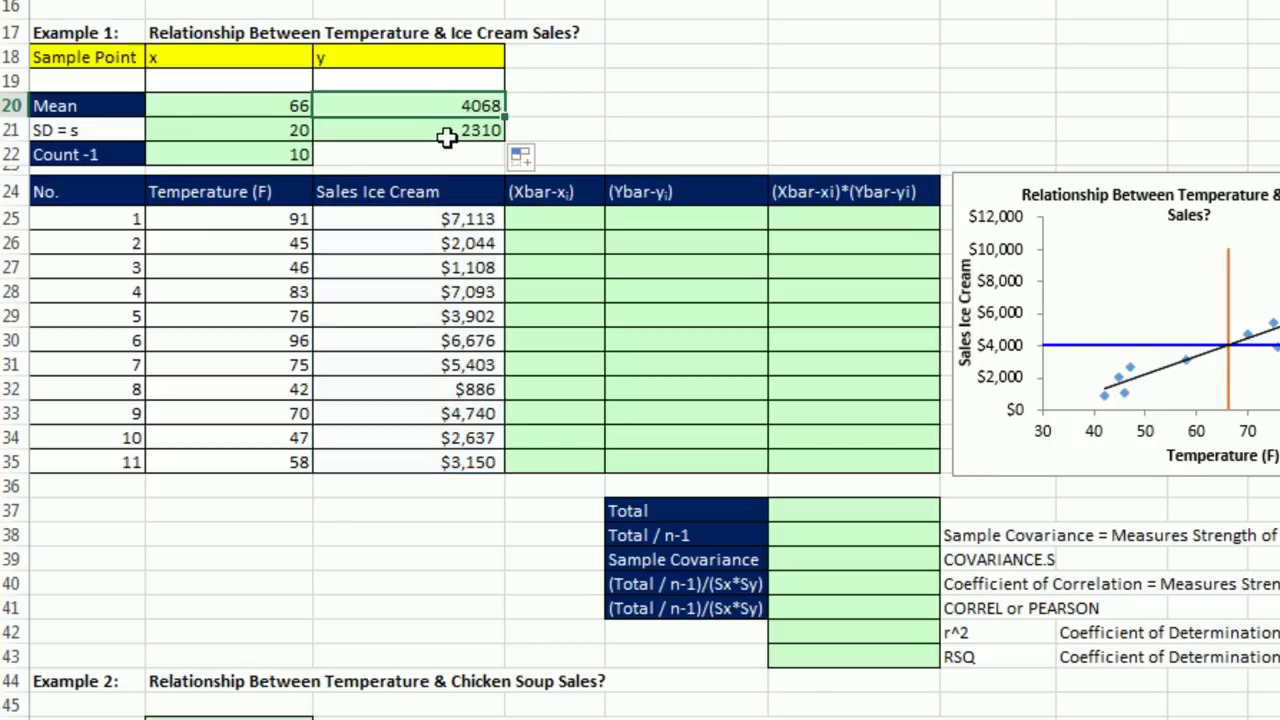
{"action": "key", "text": "Return"}
{"action": "double_click", "coordinate": [455, 131]}
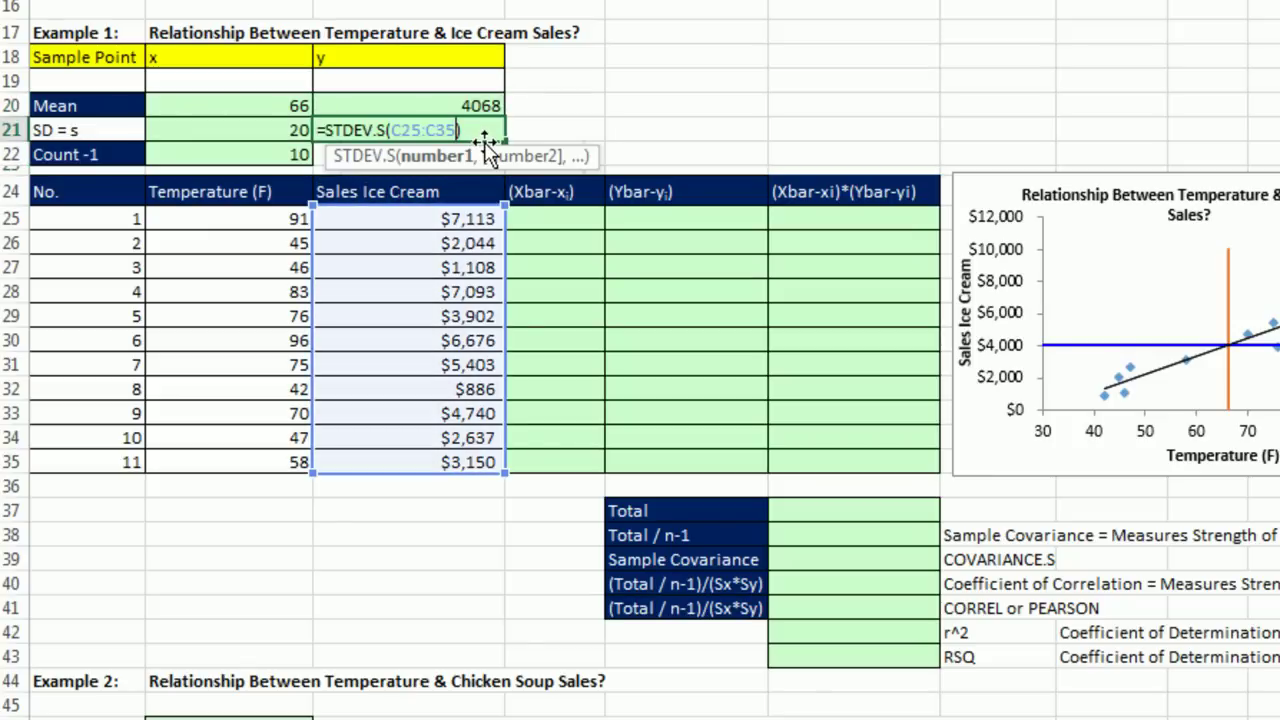
- Calculate the temperature deviations with =B25-$B$20 in D25, fill the formula down to D35, and check the last cell's references
{"action": "left_click", "coordinate": [571, 217]}
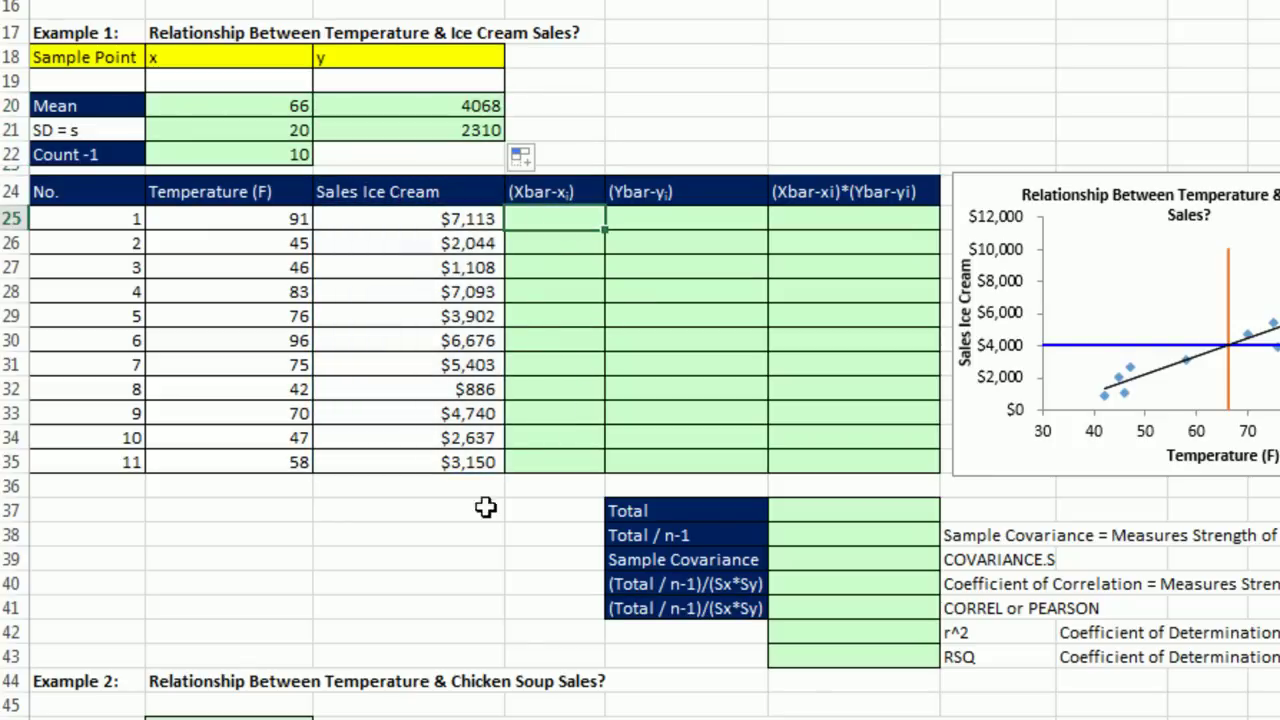
{"action": "type", "text": "="}
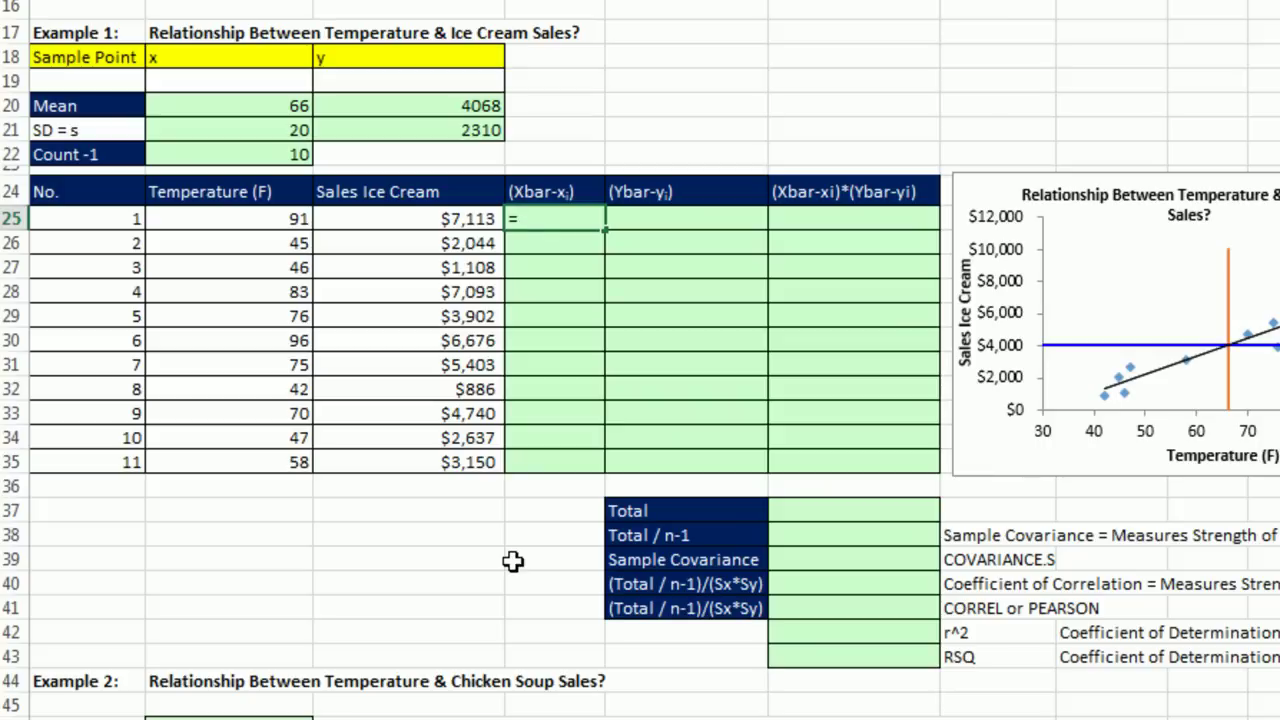
{"action": "key", "text": "Left"}
{"action": "key", "text": "Left"}
{"action": "type", "text": "-"}
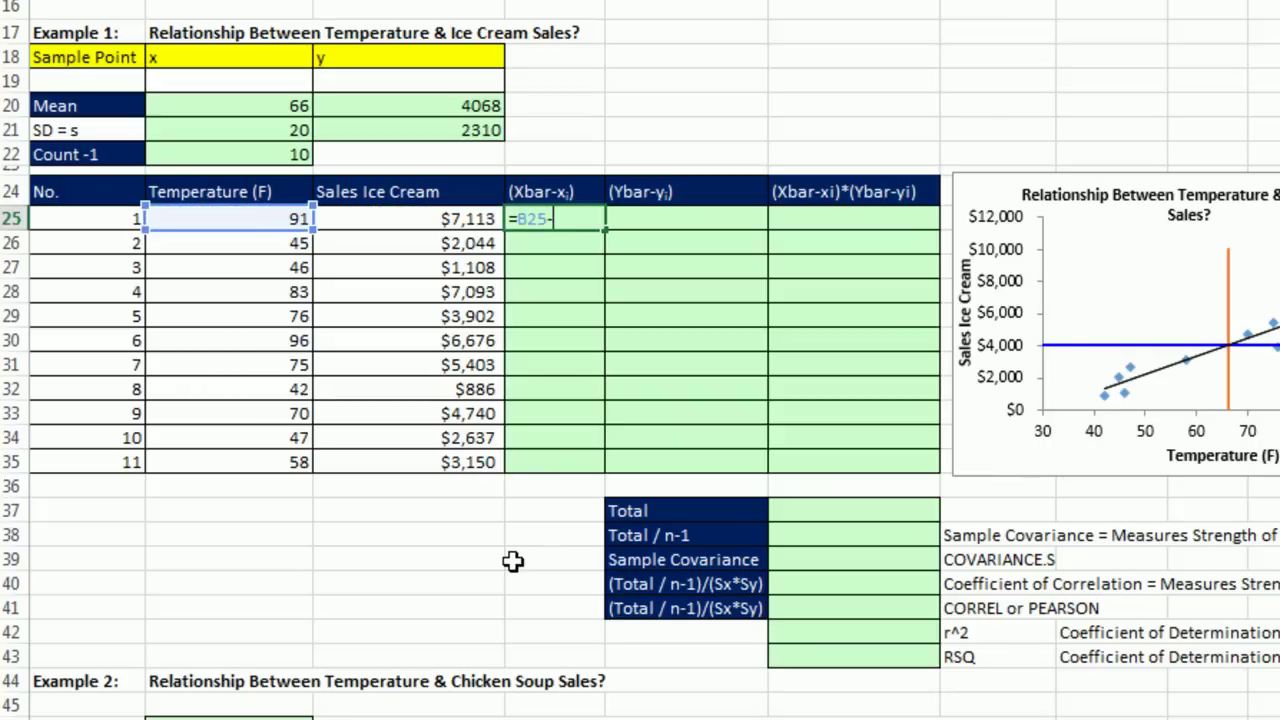
{"action": "left_click", "coordinate": [276, 106]}
{"action": "key", "text": "F4"}
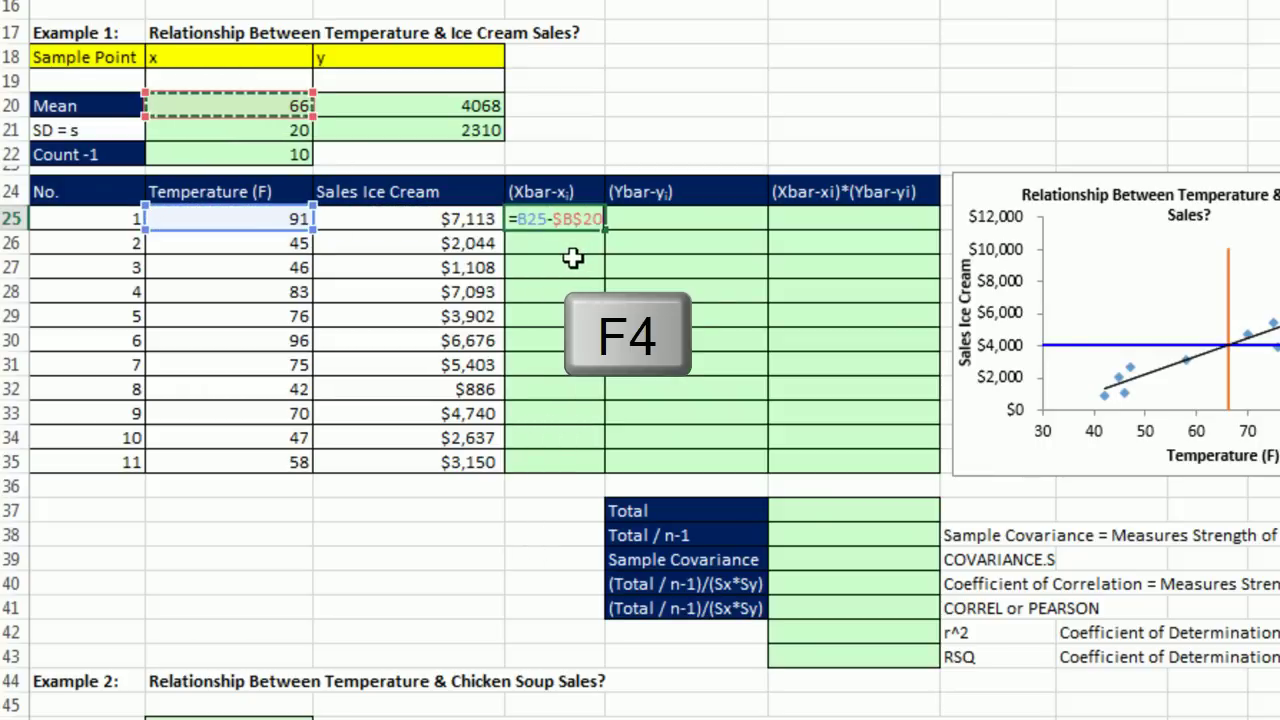
{"action": "key", "text": "ctrl+Return"}
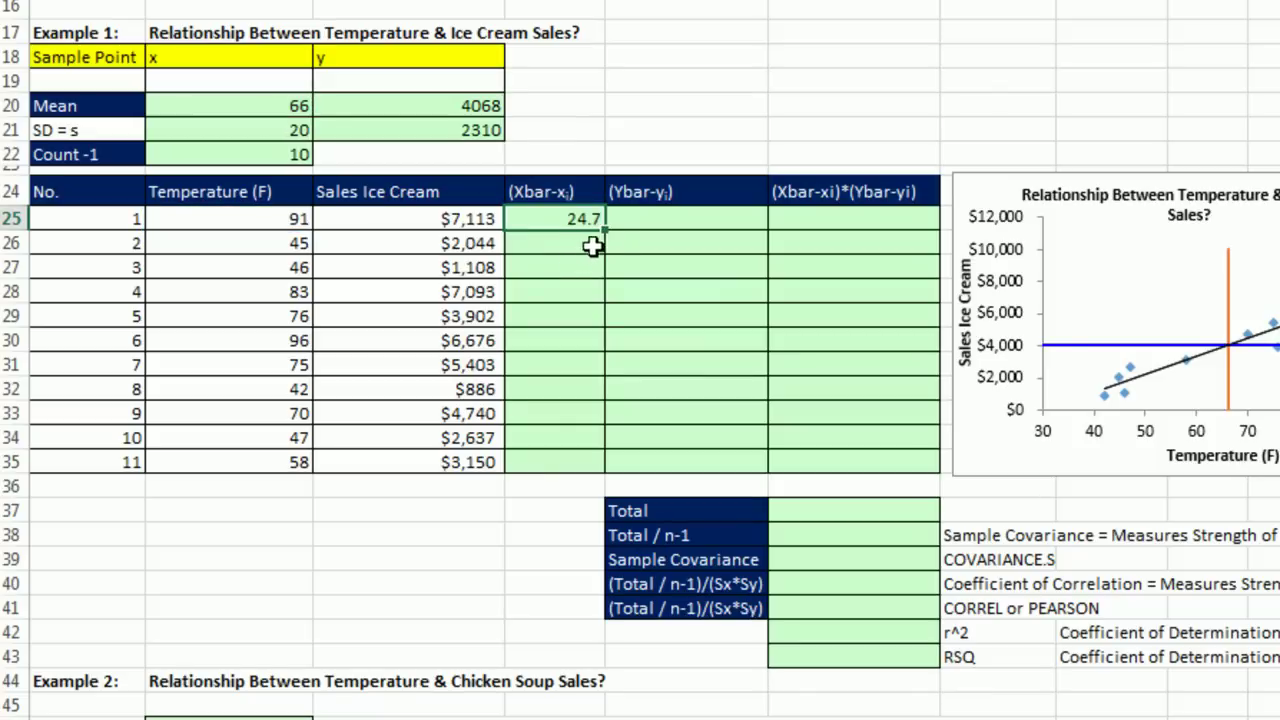
{"action": "double_click", "coordinate": [606, 232]}
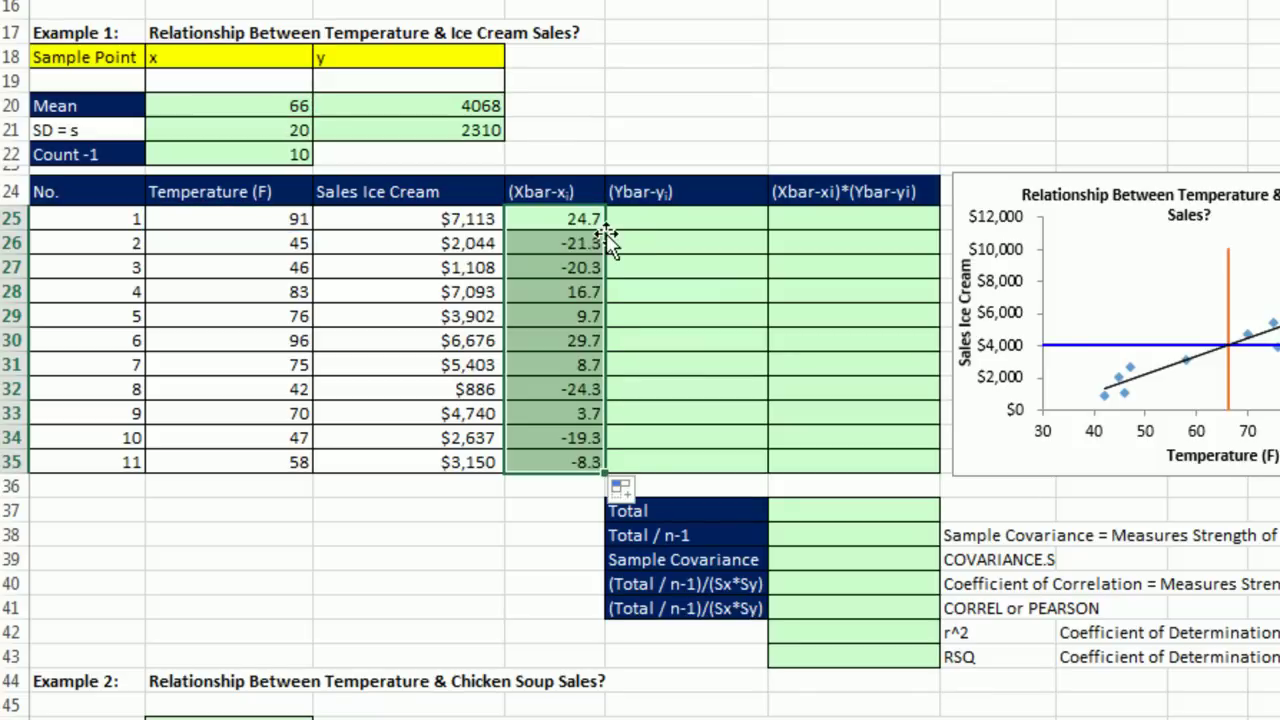
{"action": "left_click", "coordinate": [551, 460]}
{"action": "key", "text": "F2"}
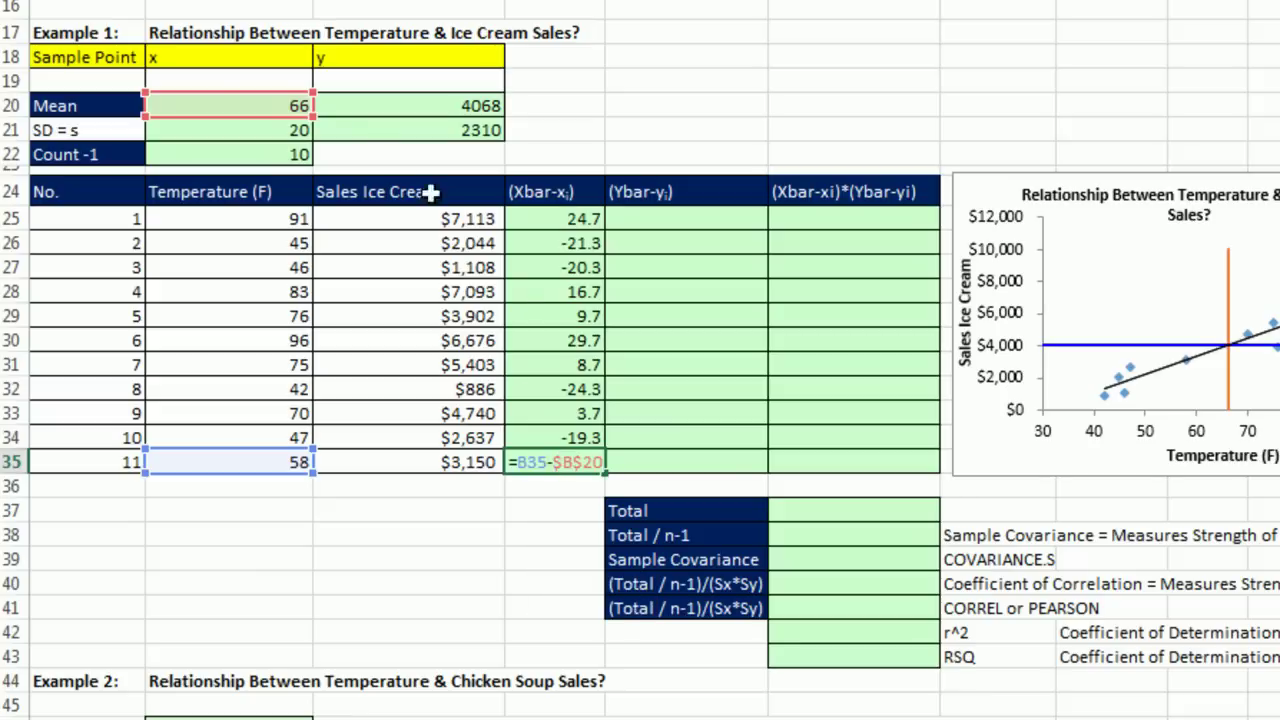
{"action": "key", "text": "Escape"}
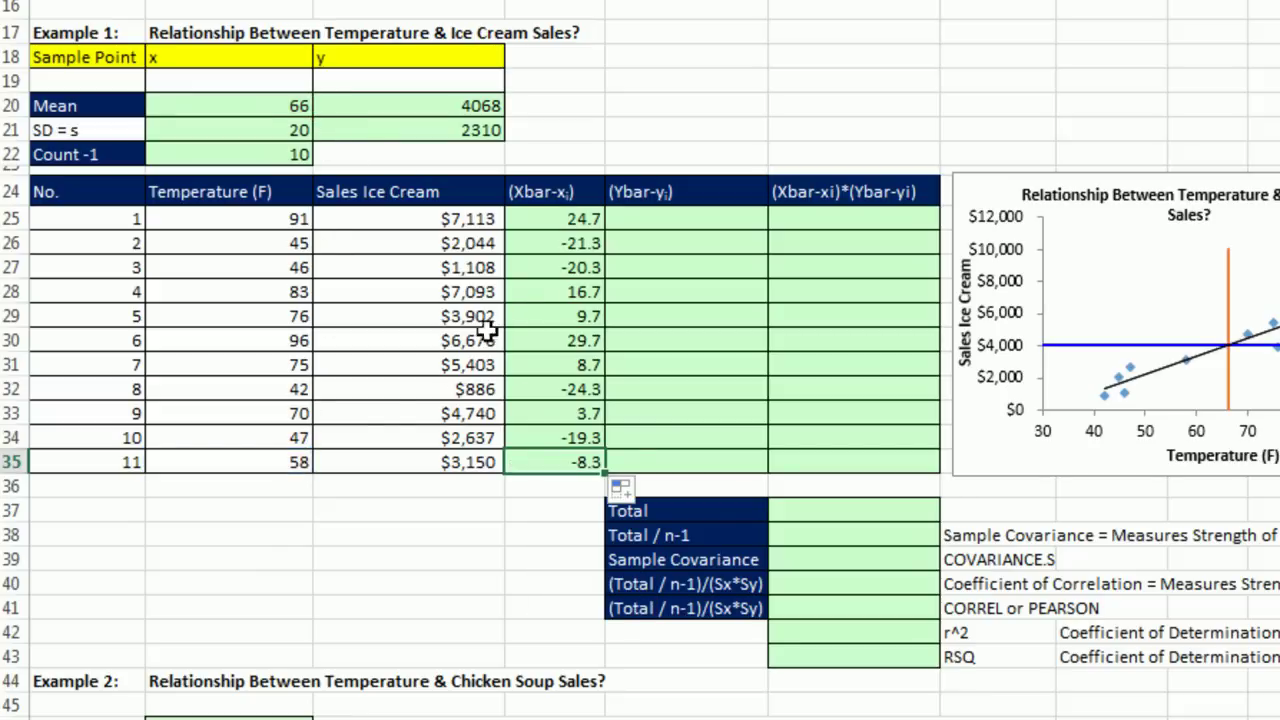
- Calculate the sales deviations with =C25-$C$20 in E25, fill the formula down to E35, and check the last cell's references
{"action": "left_click", "coordinate": [675, 213]}
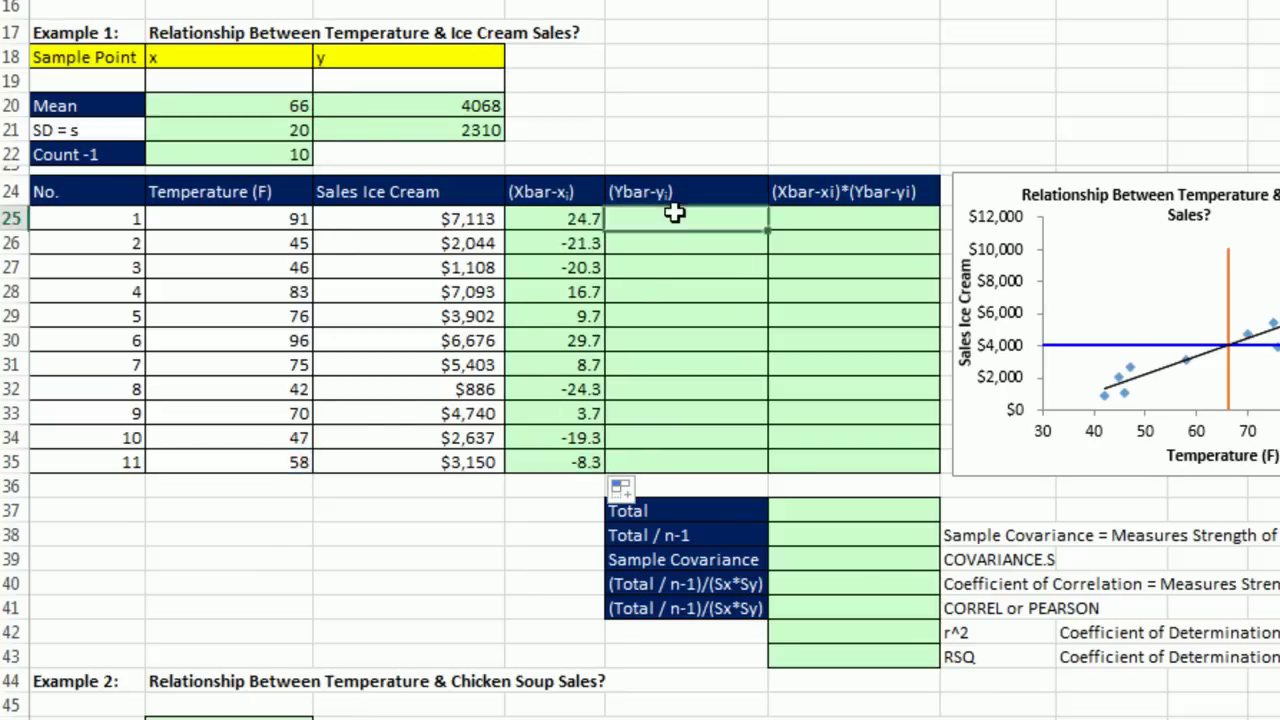
{"action": "type", "text": "="}
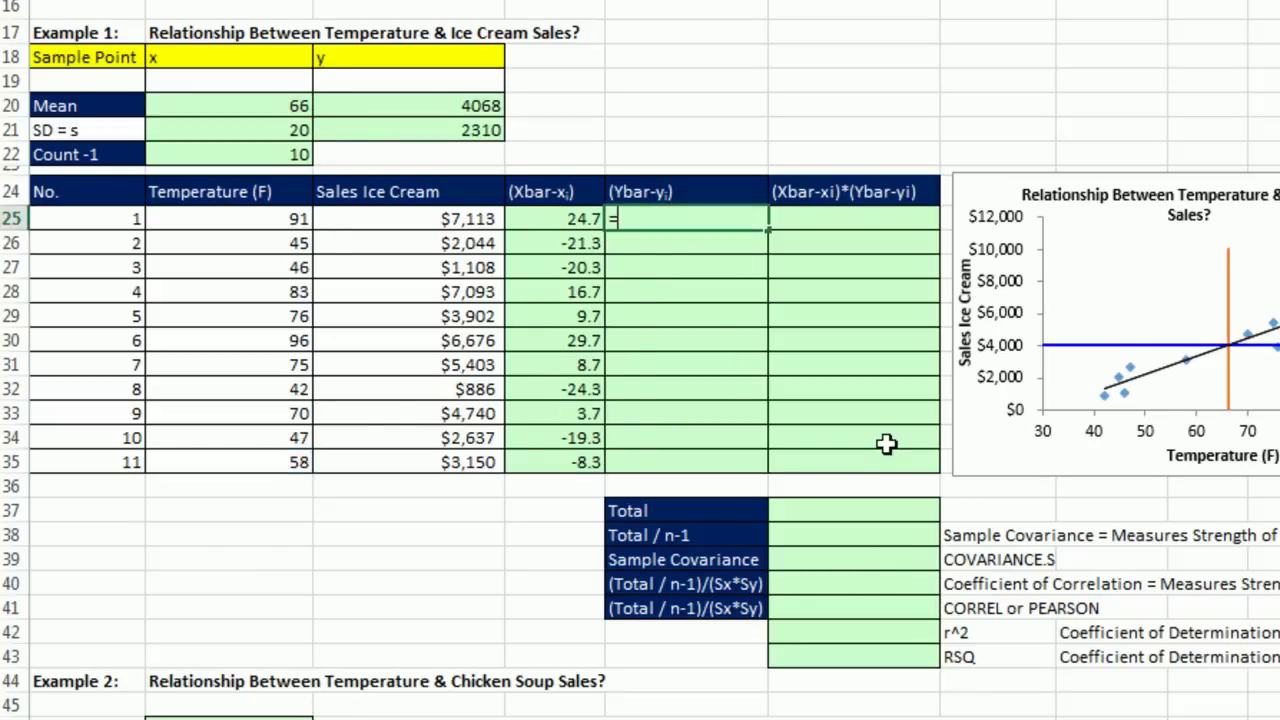
{"action": "key", "text": "Left"}
{"action": "key", "text": "Left"}
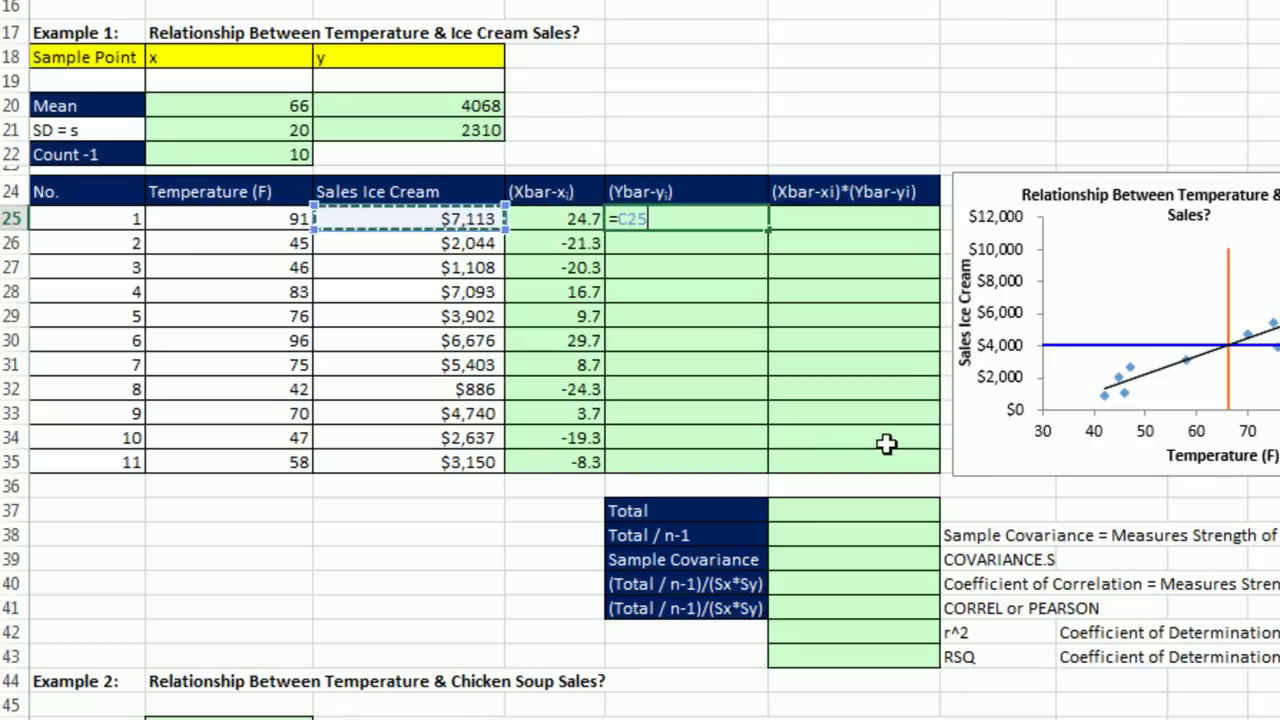
{"action": "type", "text": "-"}
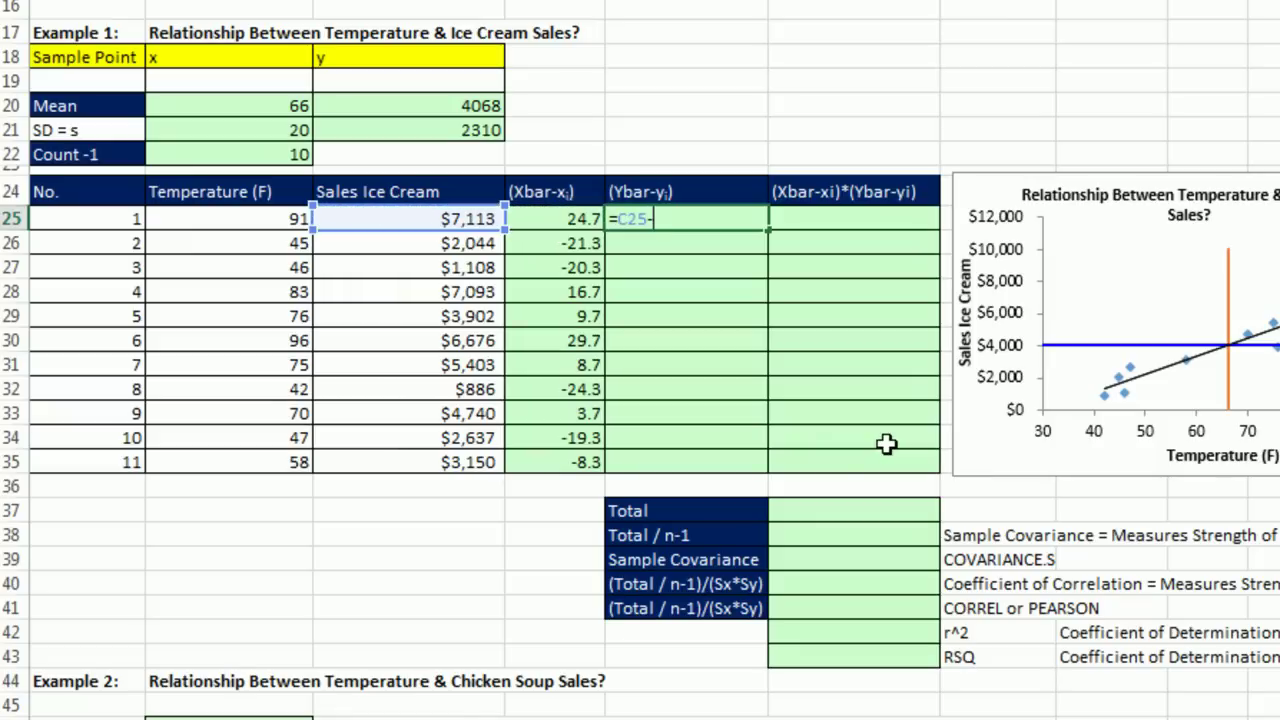
{"action": "left_click", "coordinate": [436, 104]}
{"action": "key", "text": "F4"}
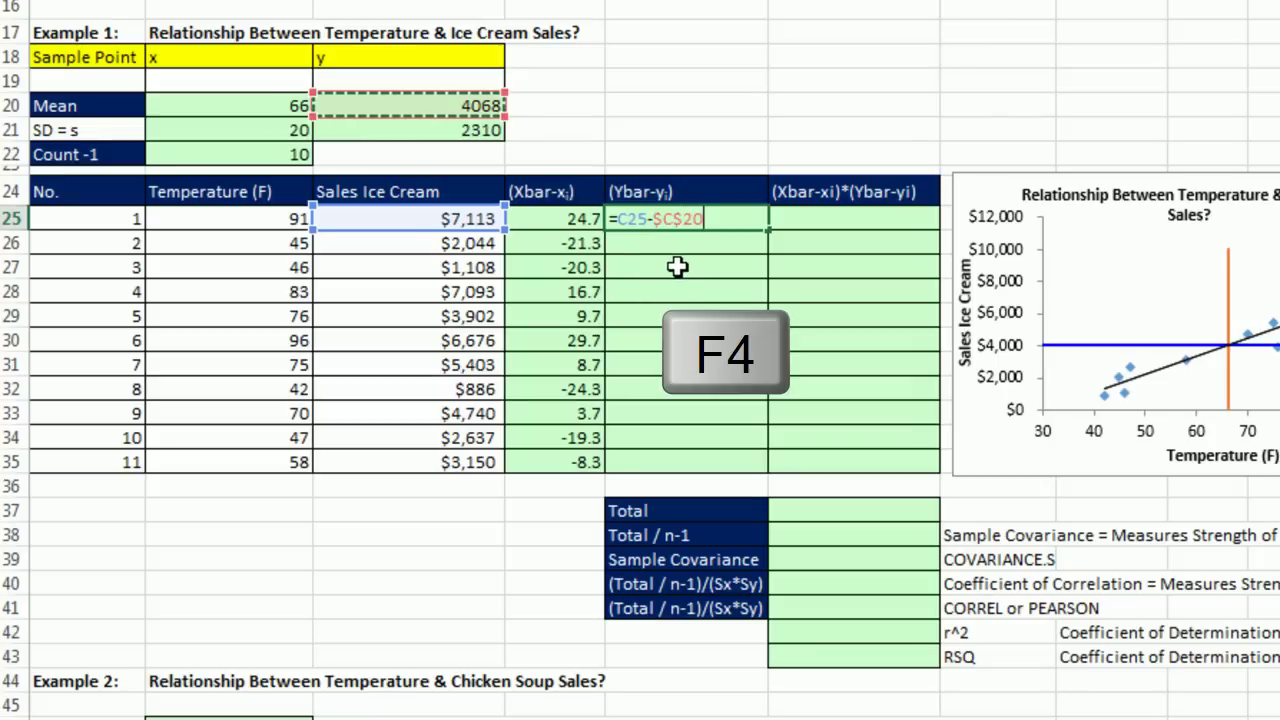
{"action": "key", "text": "ctrl+Return"}
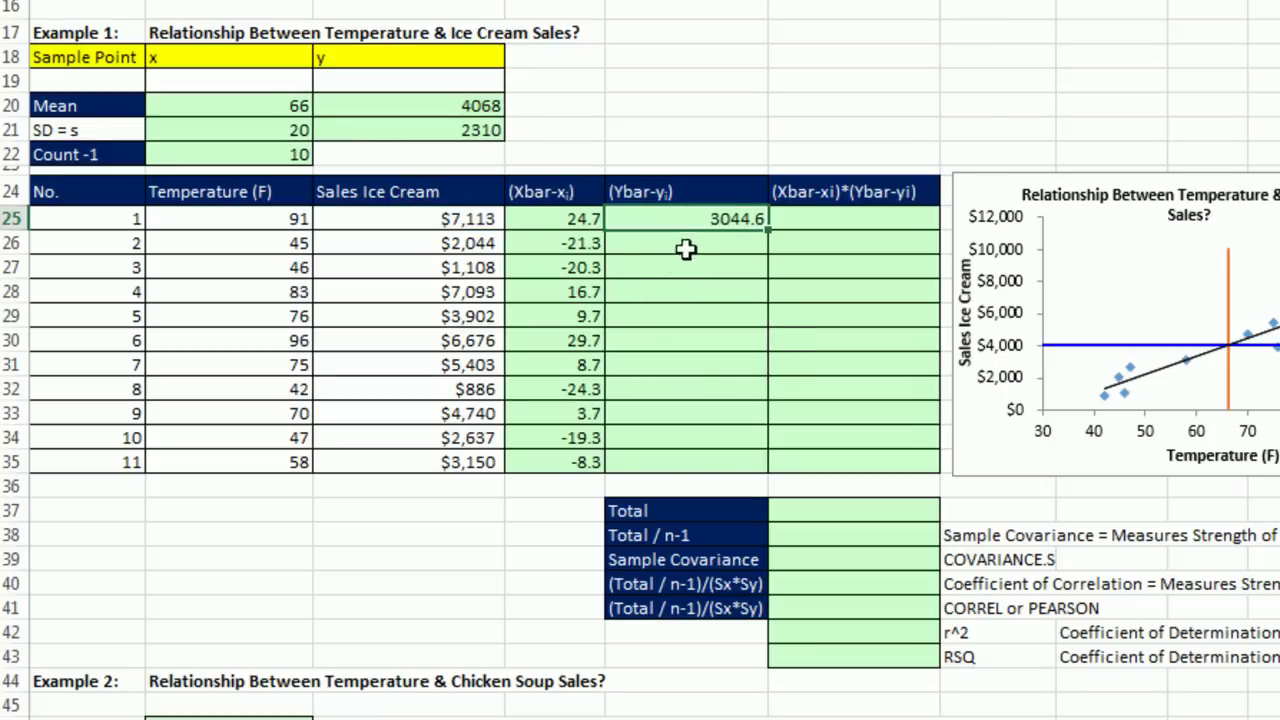
{"action": "double_click", "coordinate": [767, 230]}
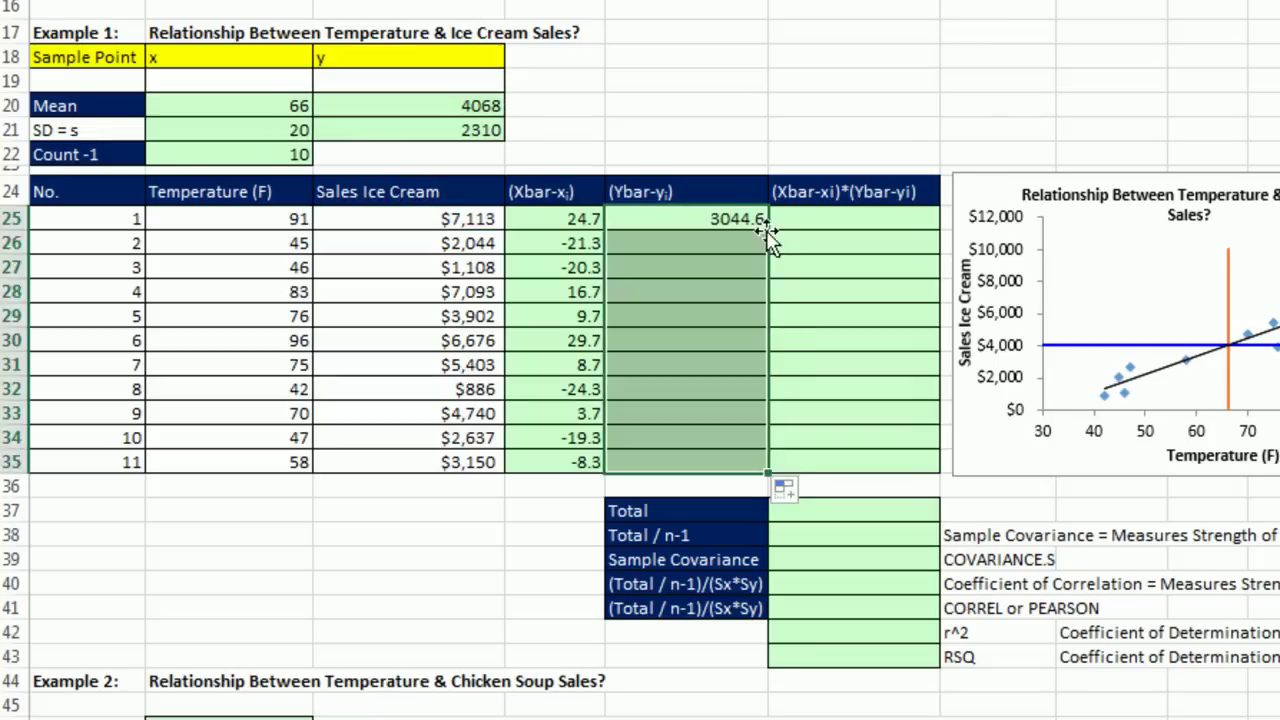
{"action": "left_click", "coordinate": [743, 464]}
{"action": "key", "text": "F2"}
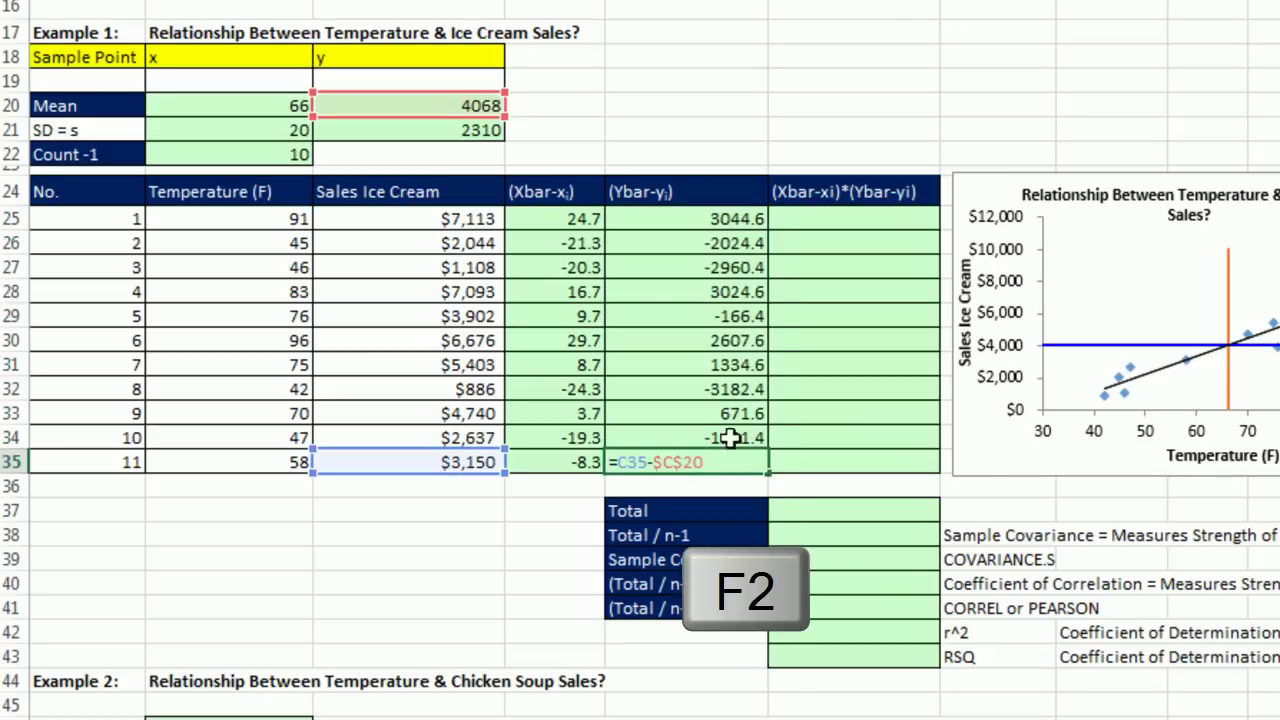
{"action": "key", "text": "Escape"}
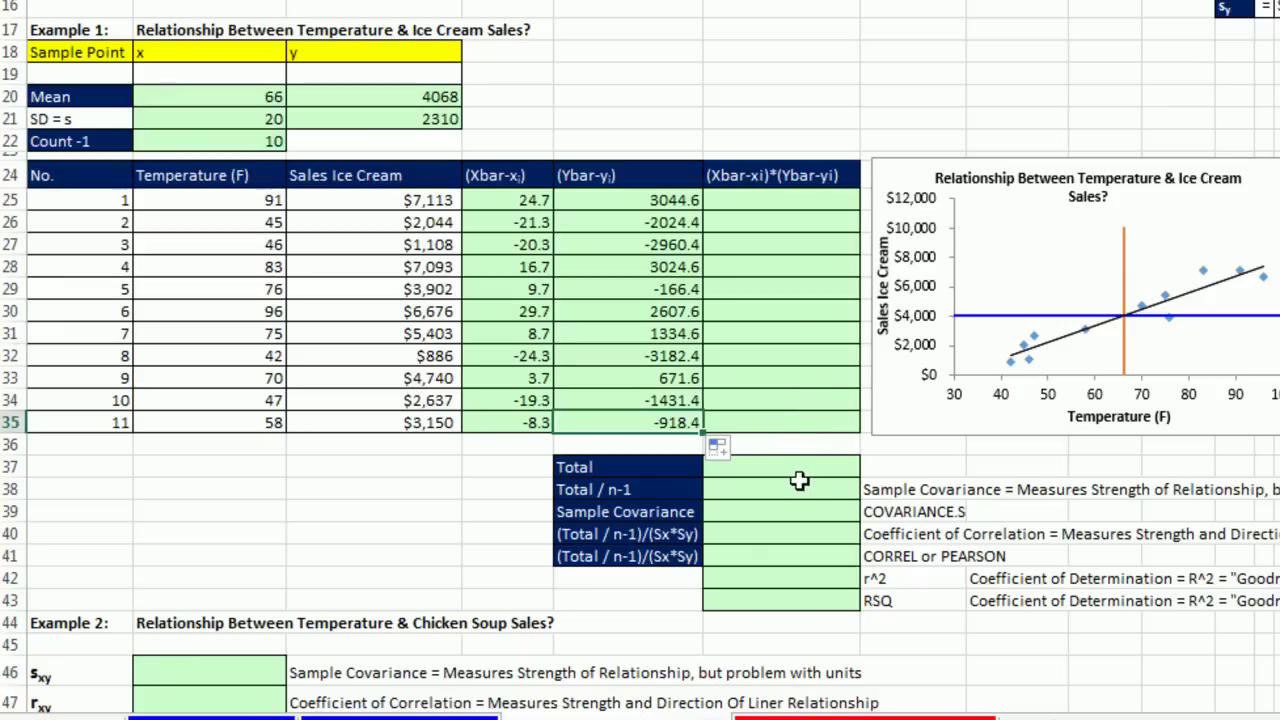
- Multiply the paired deviations with =E25*D25 in F25 and fill the formula down to F35
{"action": "left_click", "coordinate": [760, 204]}
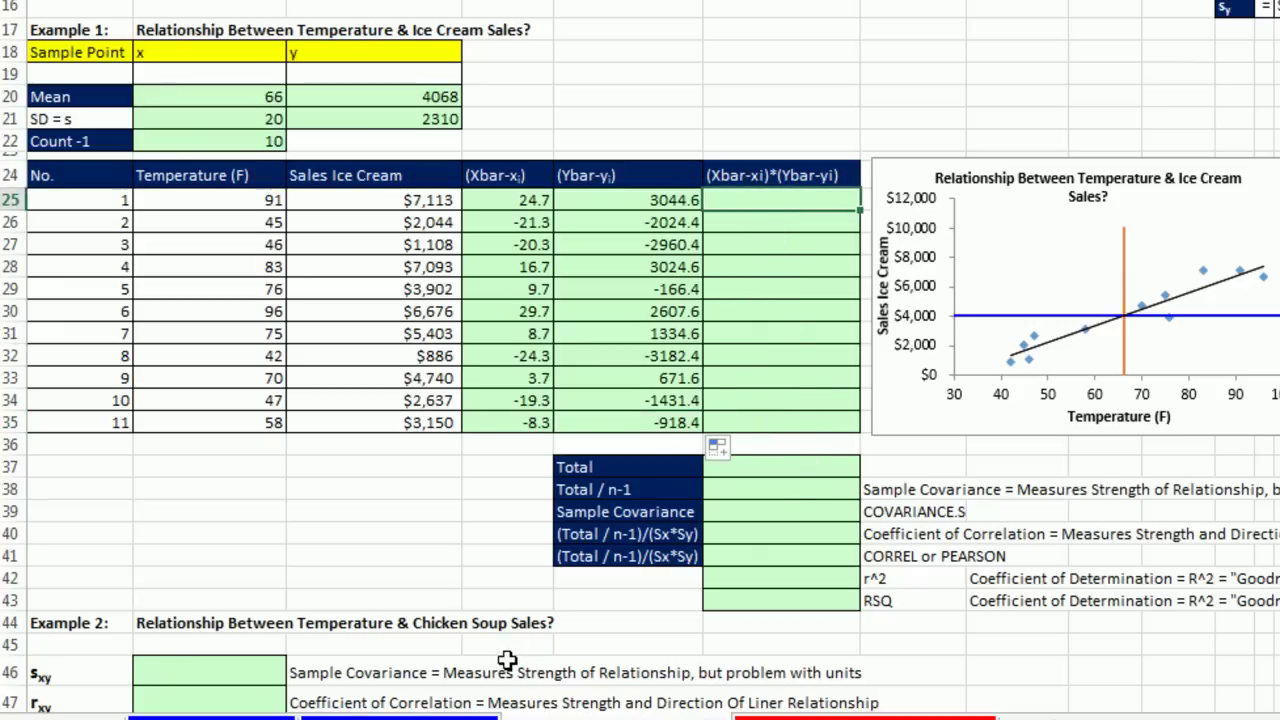
{"action": "type", "text": "="}
{"action": "key", "text": "Left"}
{"action": "type", "text": "*"}
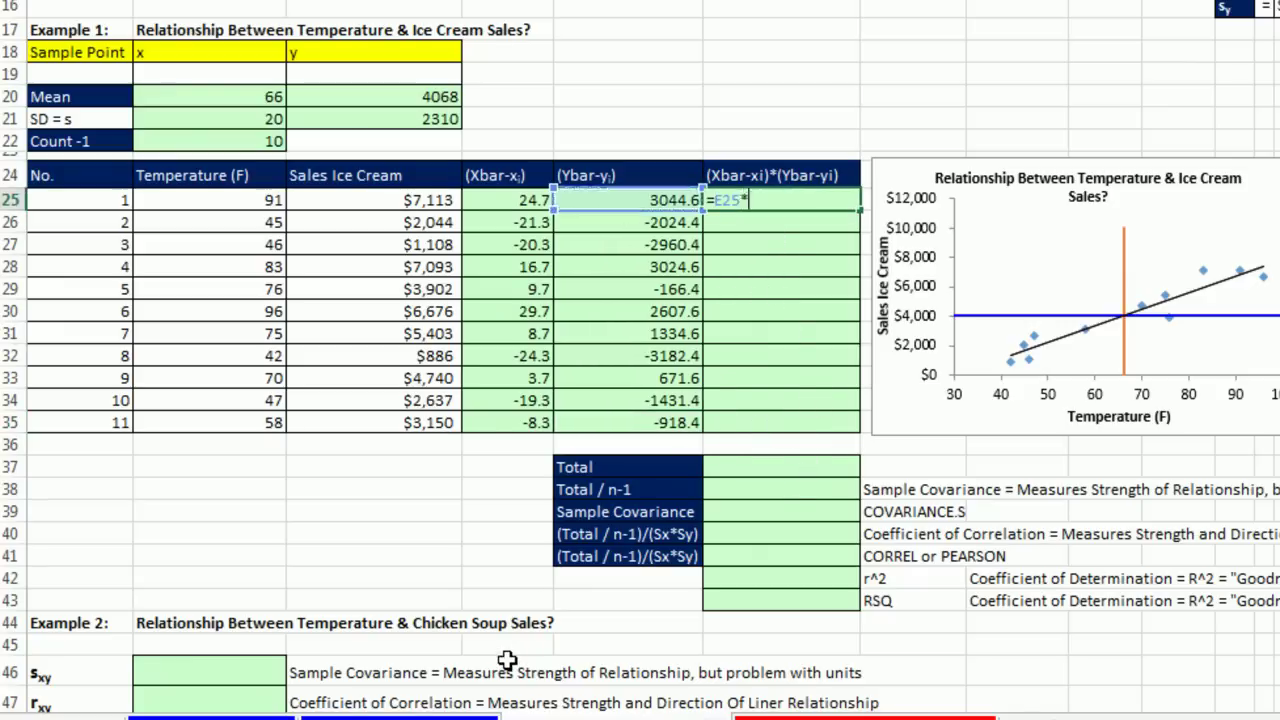
{"action": "key", "text": "Left"}
{"action": "key", "text": "Left"}
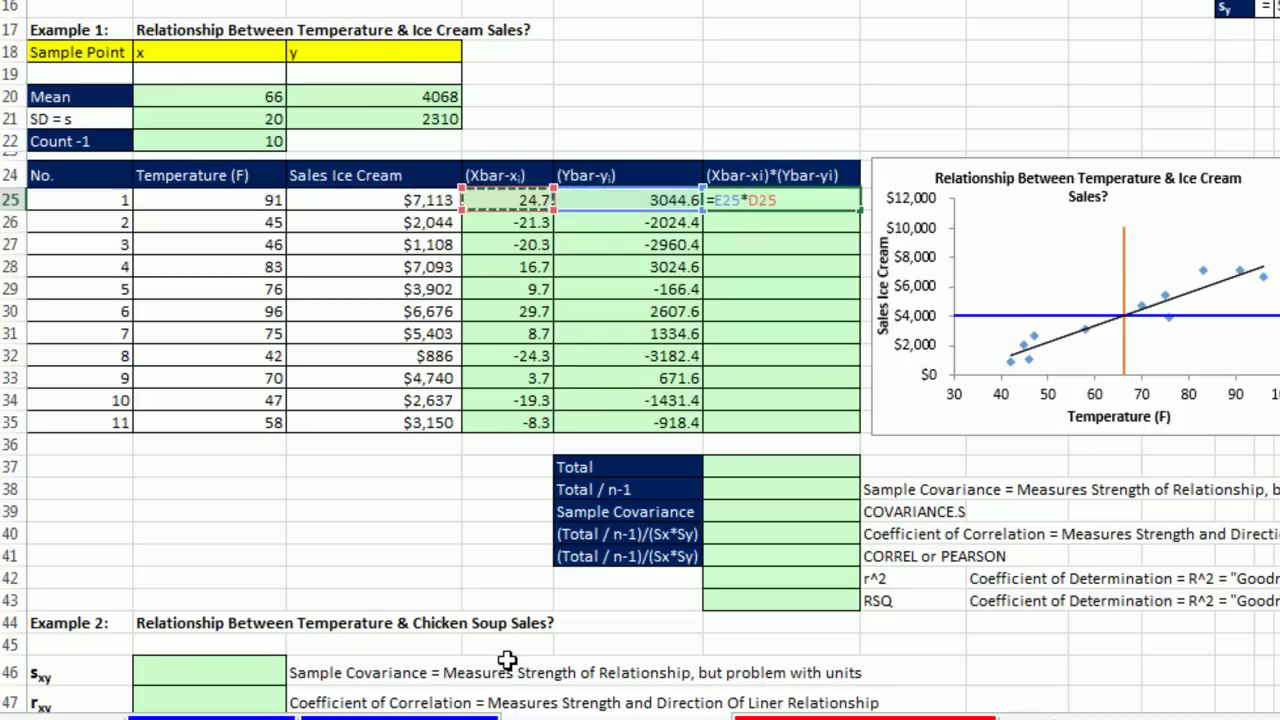
{"action": "key", "text": "ctrl+Return"}
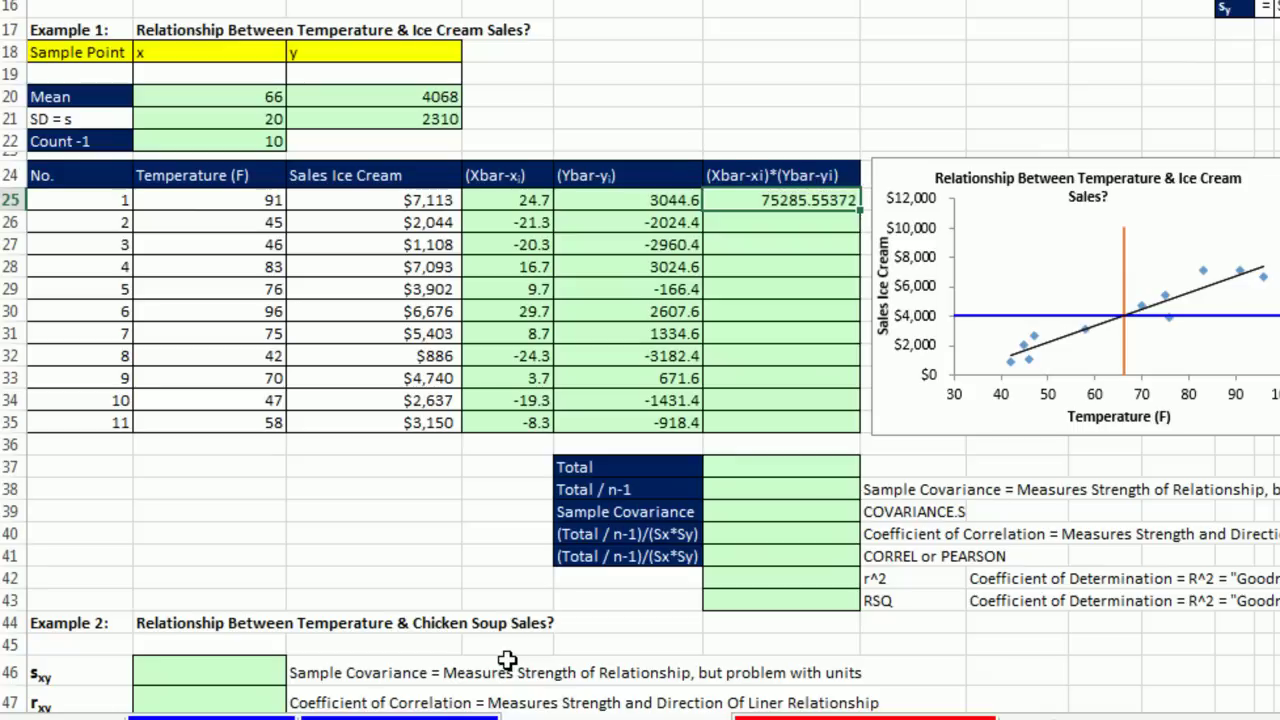
{"action": "double_click", "coordinate": [857, 208]}
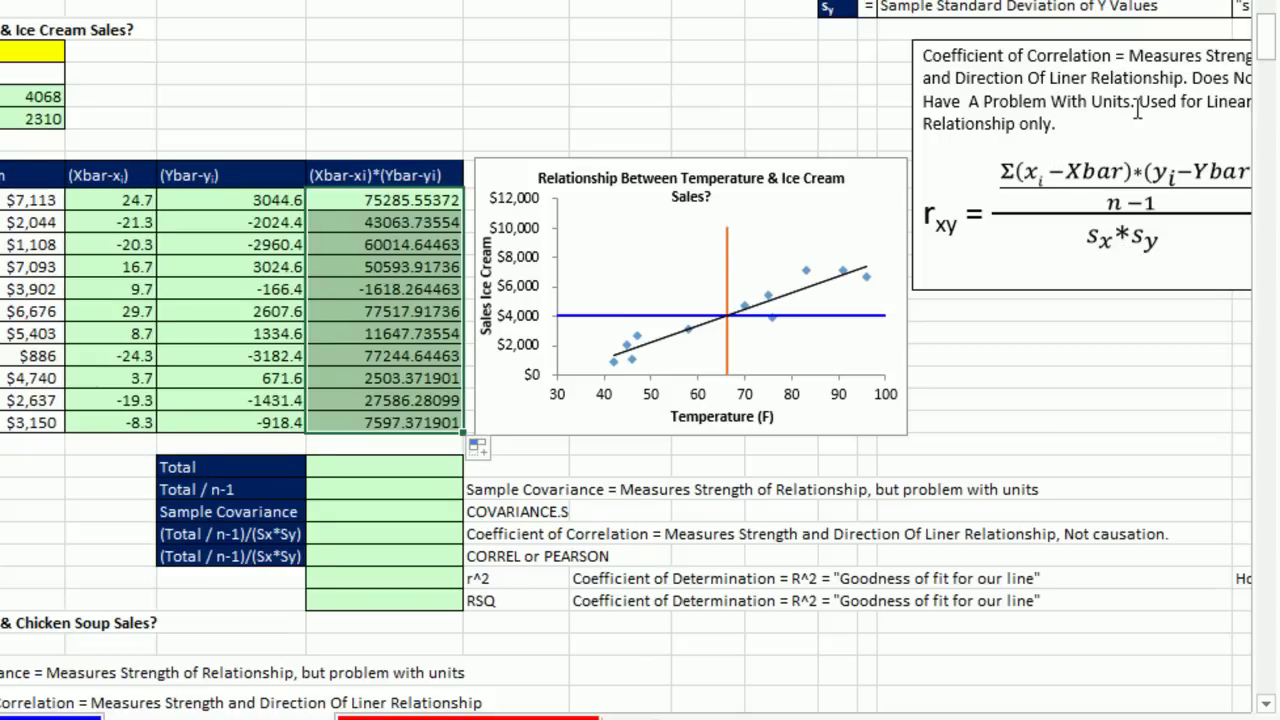
- Total the deviation products in F37 with SUM over F25:F35
{"action": "scroll", "coordinate": [1137, 112], "scroll_direction": "right", "scroll_amount": 2}
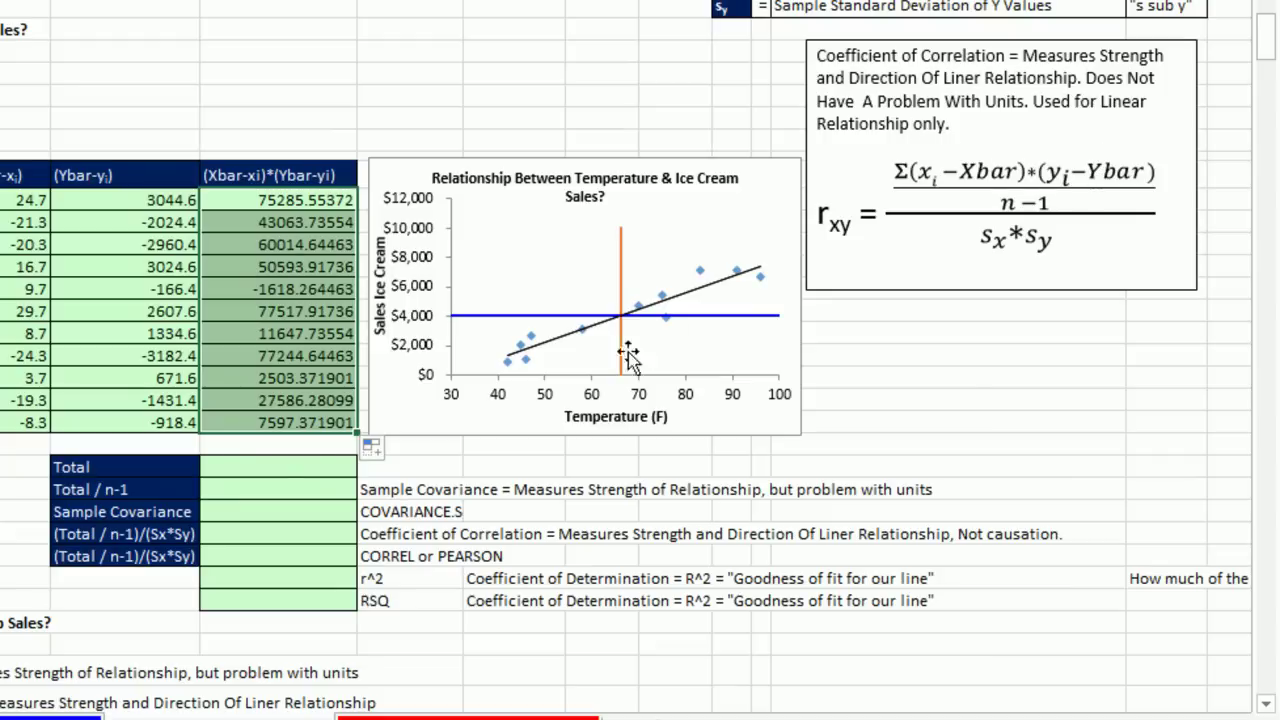
{"action": "left_click", "coordinate": [312, 468]}
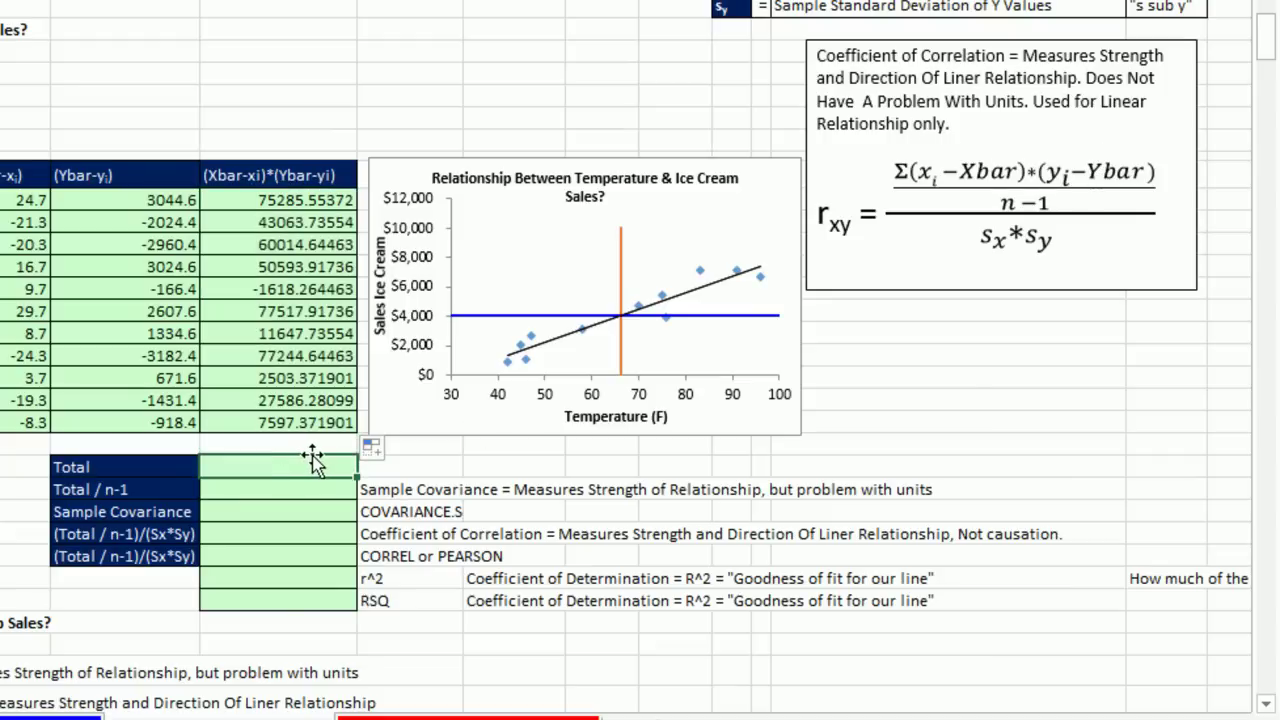
{"action": "key", "text": "alt+equal"}
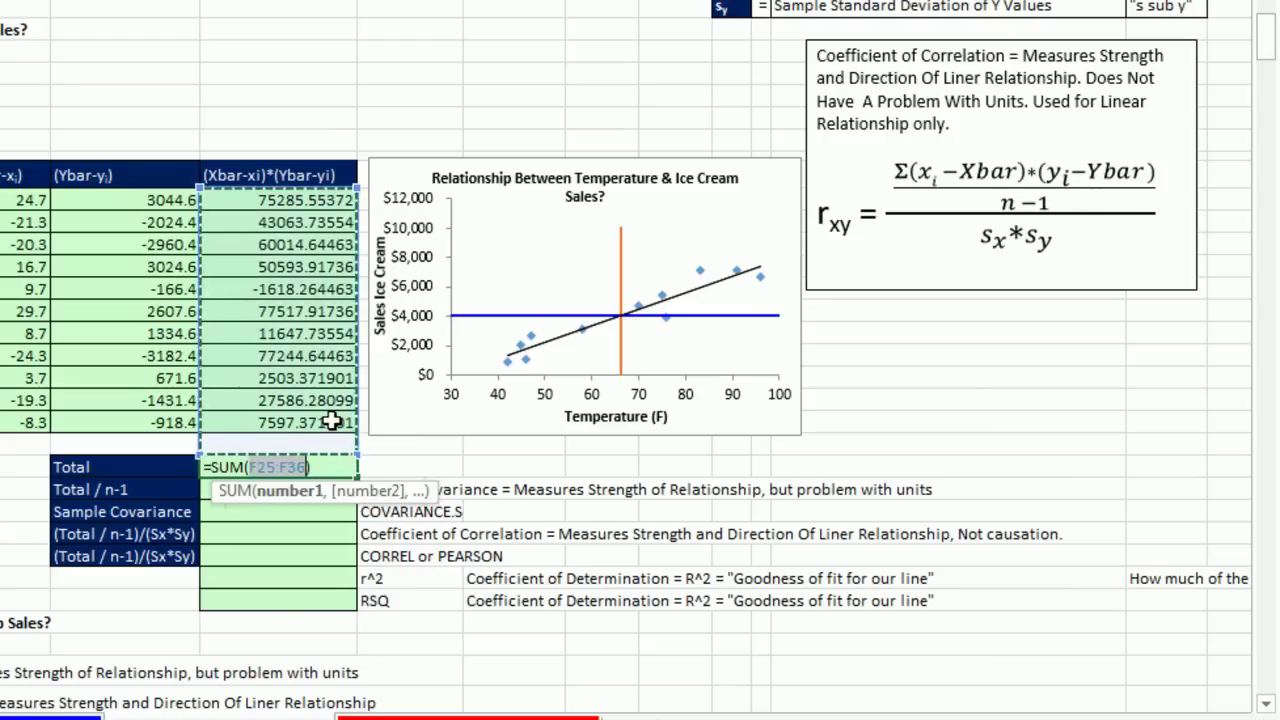
{"action": "left_click_drag", "start_coordinate": [335, 421], "coordinate": [315, 200]}
{"action": "key", "text": "Return"}
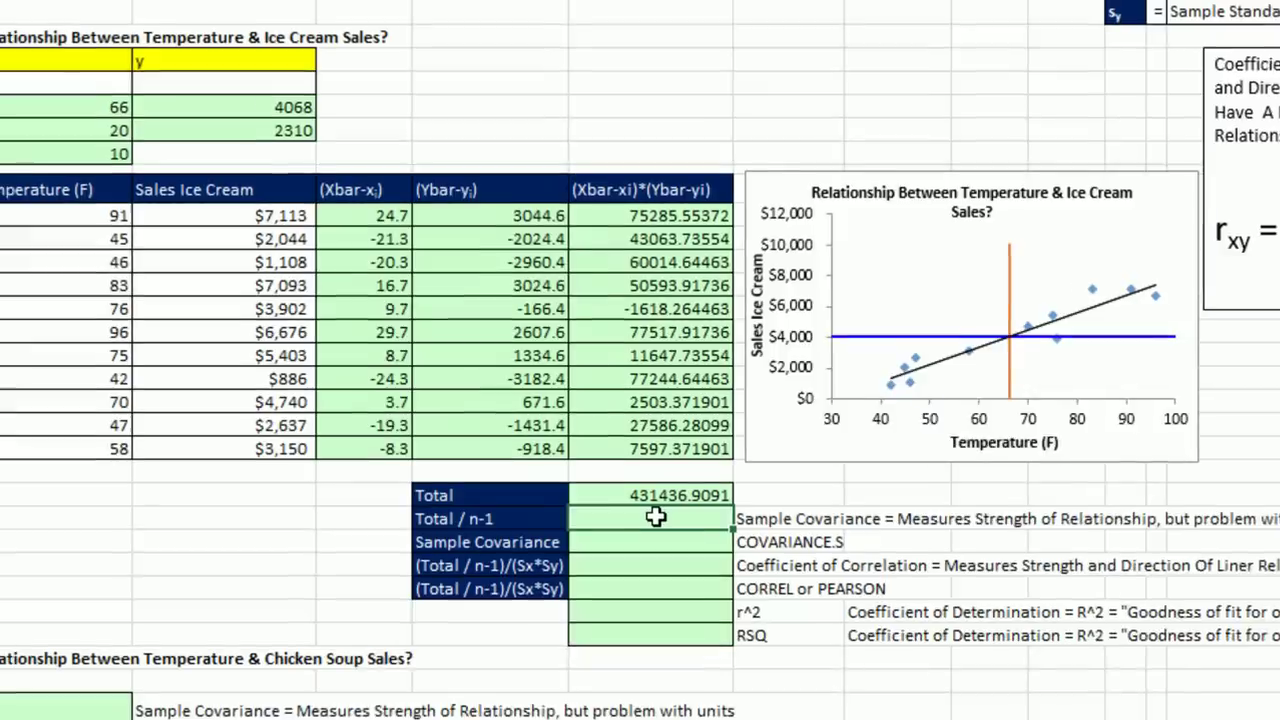
- Enter =F37/B22 in F38 to divide the total by n-1
{"action": "type", "text": "="}
{"action": "key", "text": "Up"}
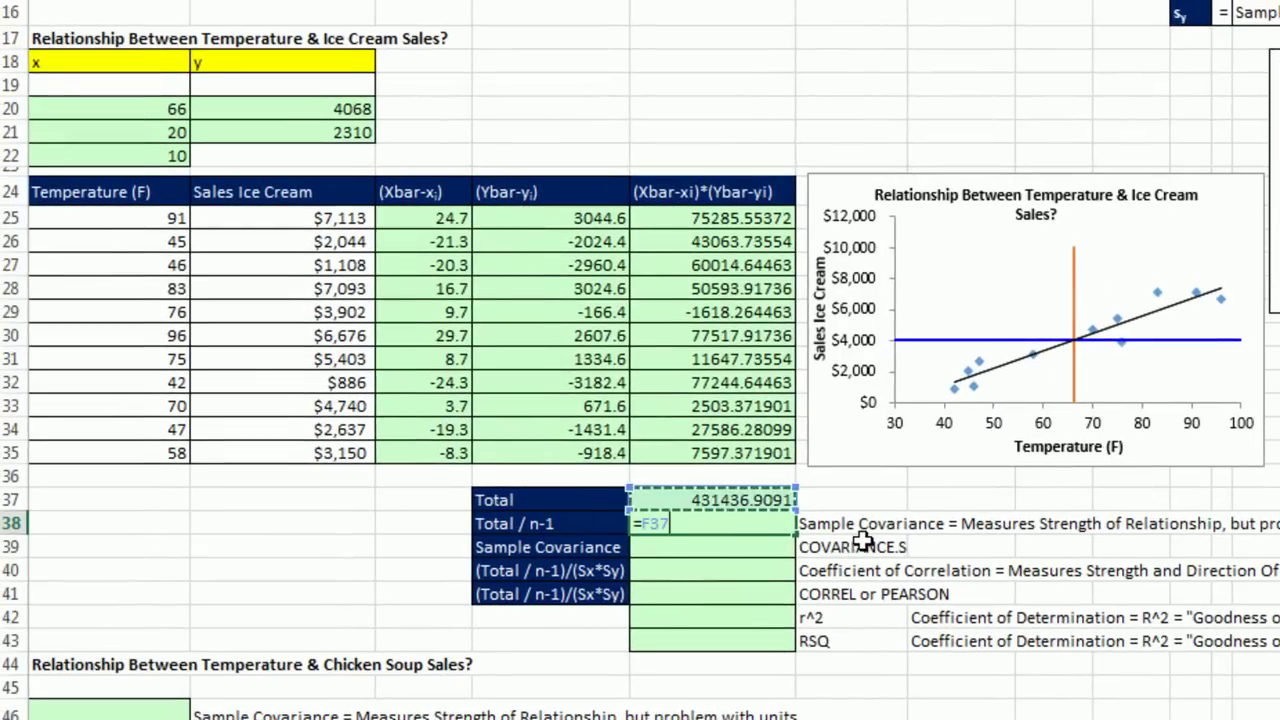
{"action": "type", "text": "/"}
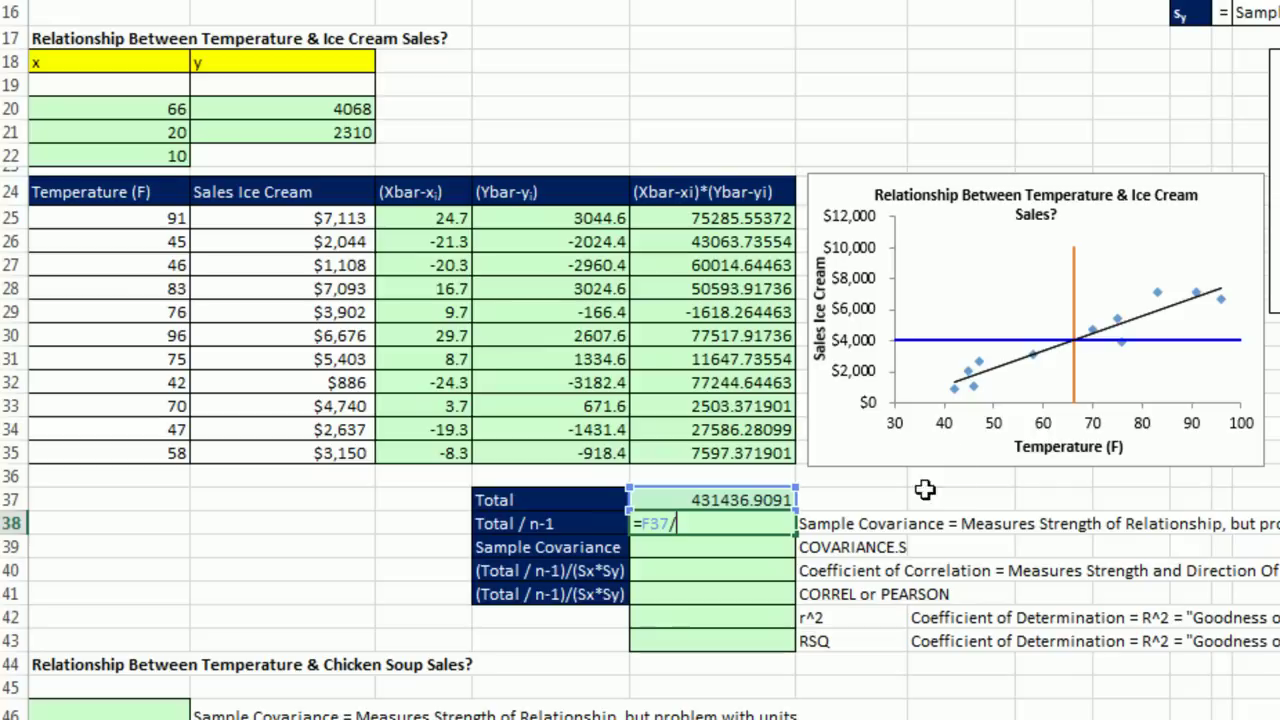
{"action": "left_click", "coordinate": [148, 156]}
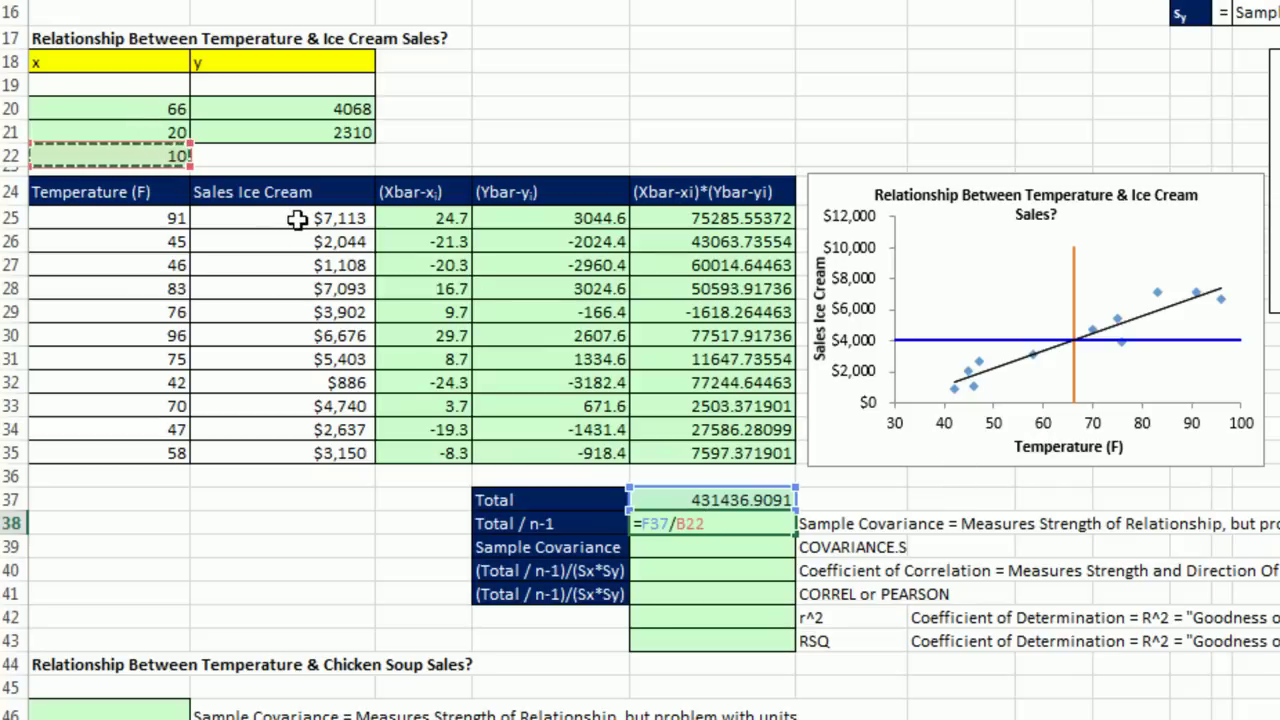
{"action": "key", "text": "Return"}
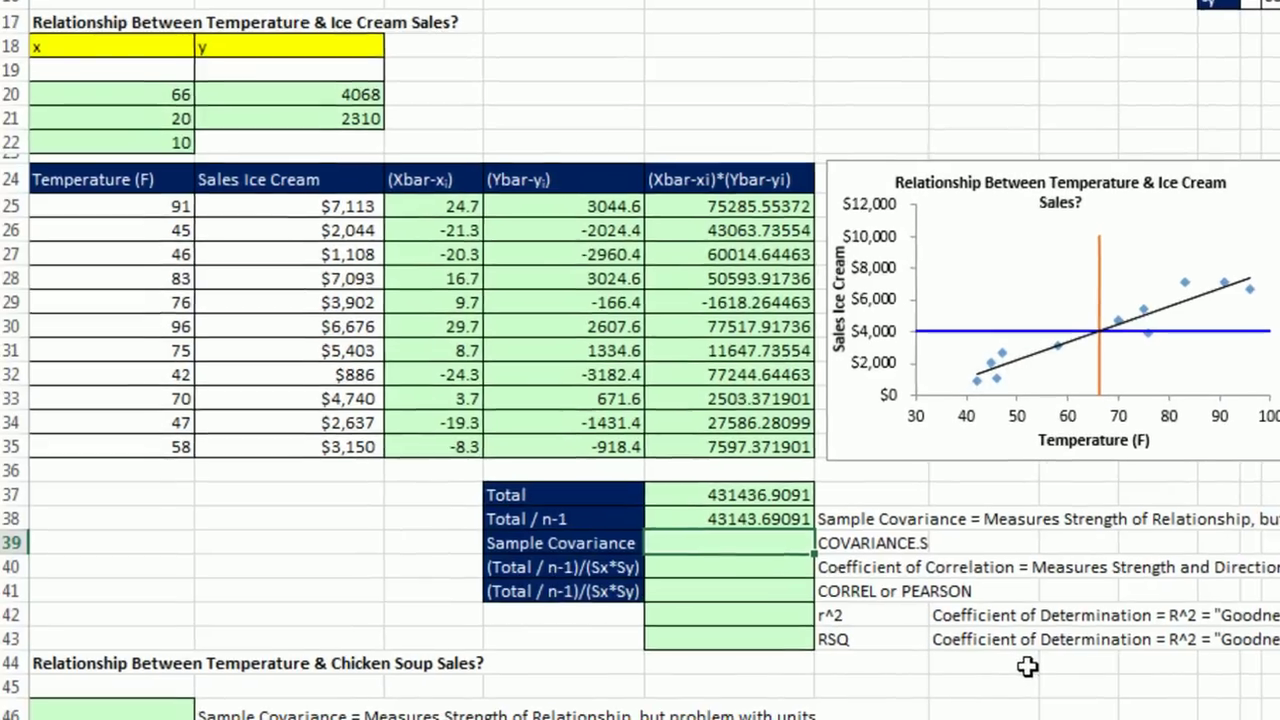
- Calculate the ice cream sample covariance in F39 with COVARIANCE.S, using sales C25:C35 and temperatures B25:B35
{"action": "type", "text": "=cov"}
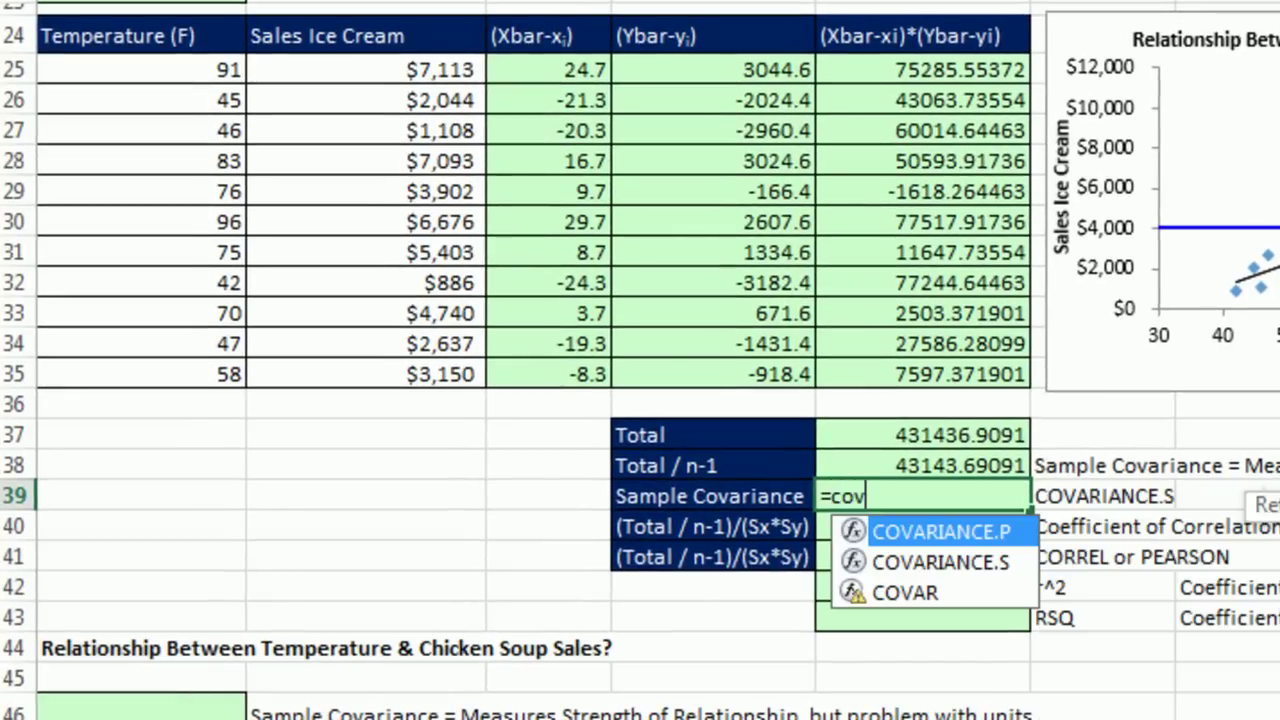
{"action": "key", "text": "Down"}
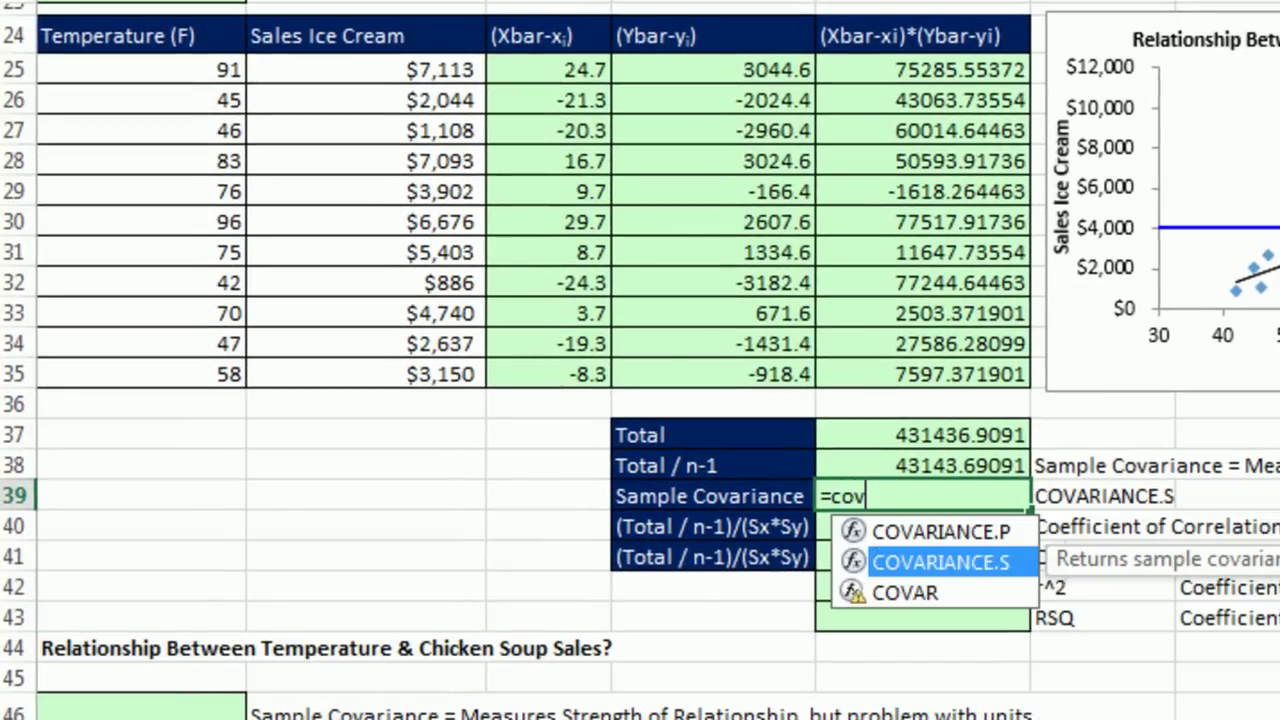
{"action": "key", "text": "Tab"}
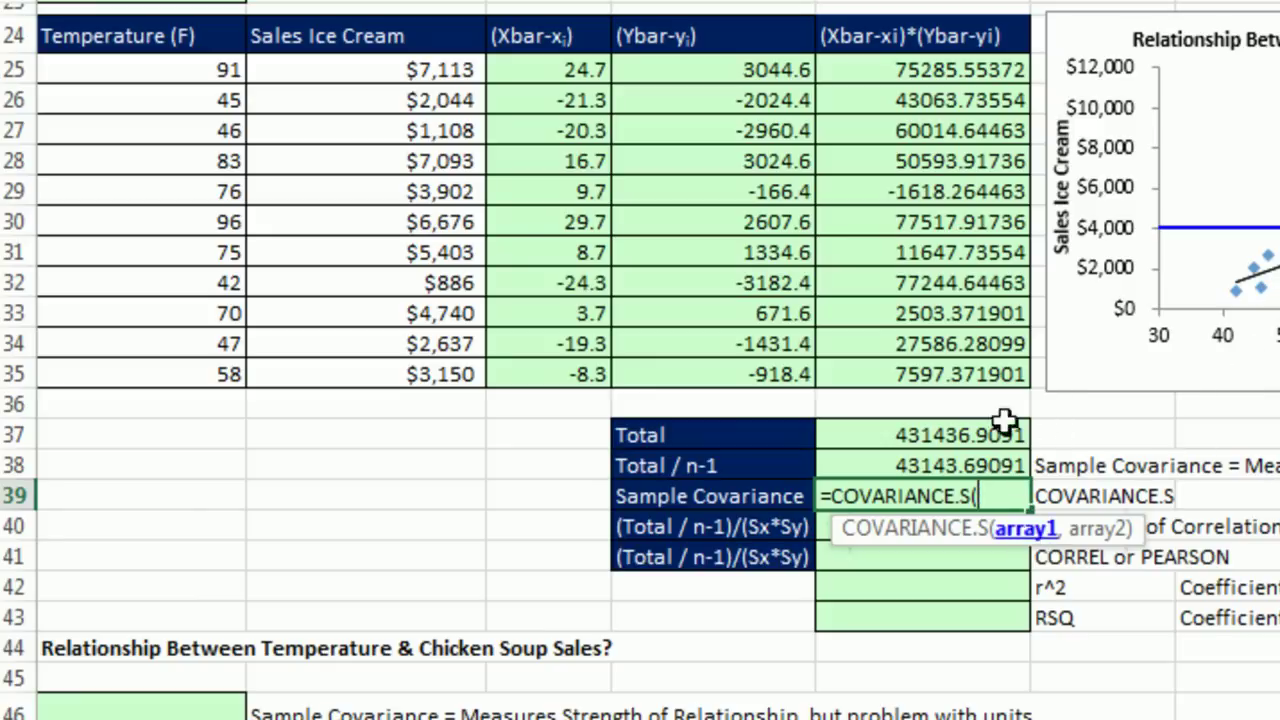
{"action": "left_click_drag", "start_coordinate": [380, 63], "coordinate": [400, 368]}
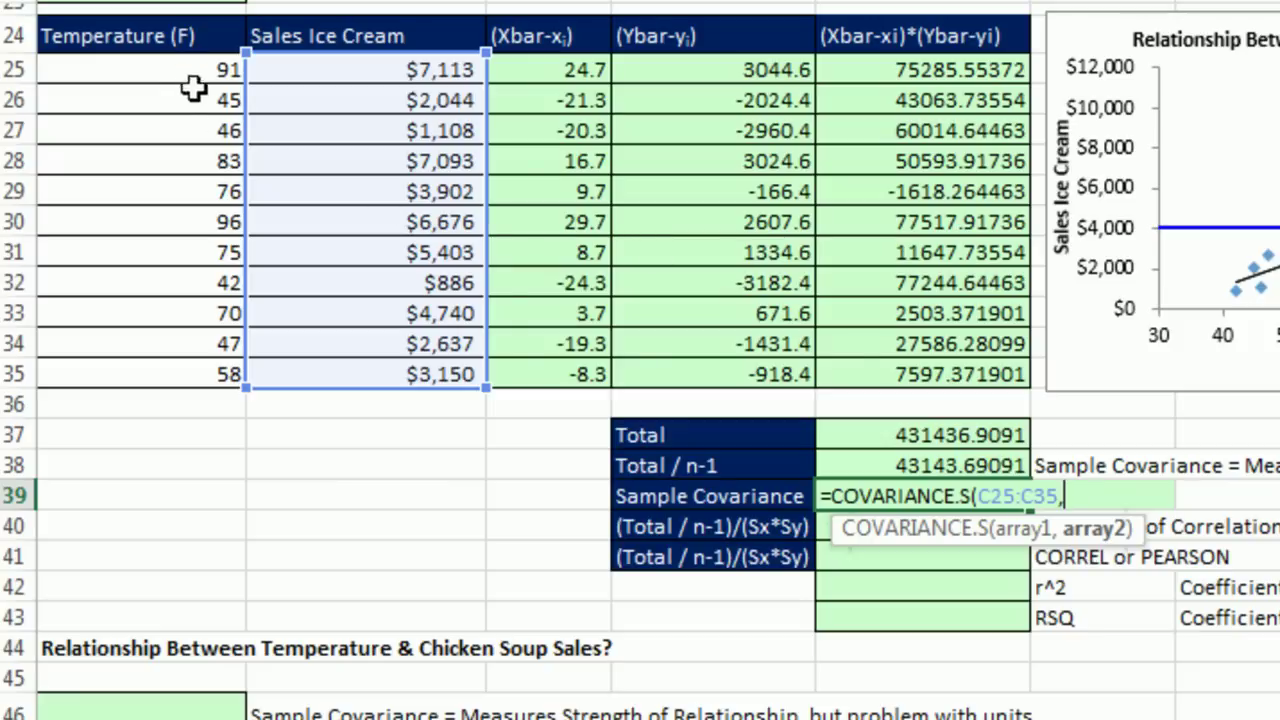
{"action": "left_click_drag", "start_coordinate": [187, 62], "coordinate": [193, 370]}
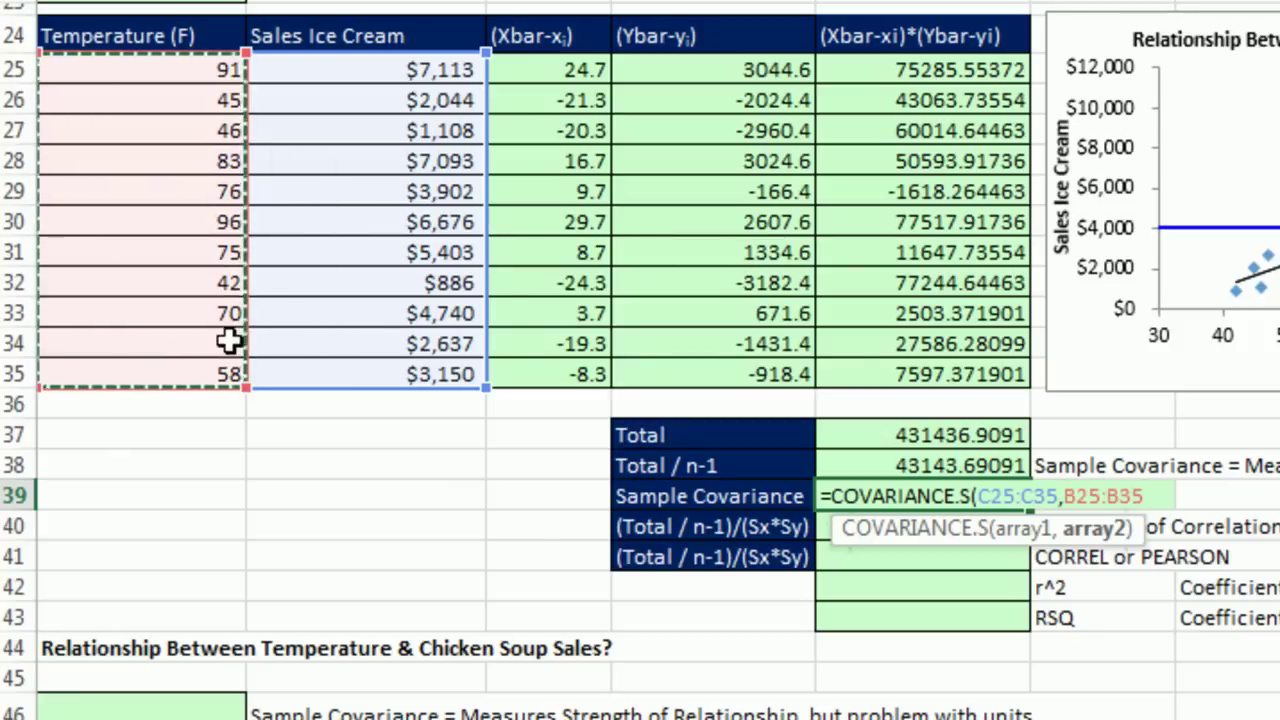
{"action": "key", "text": "Return"}
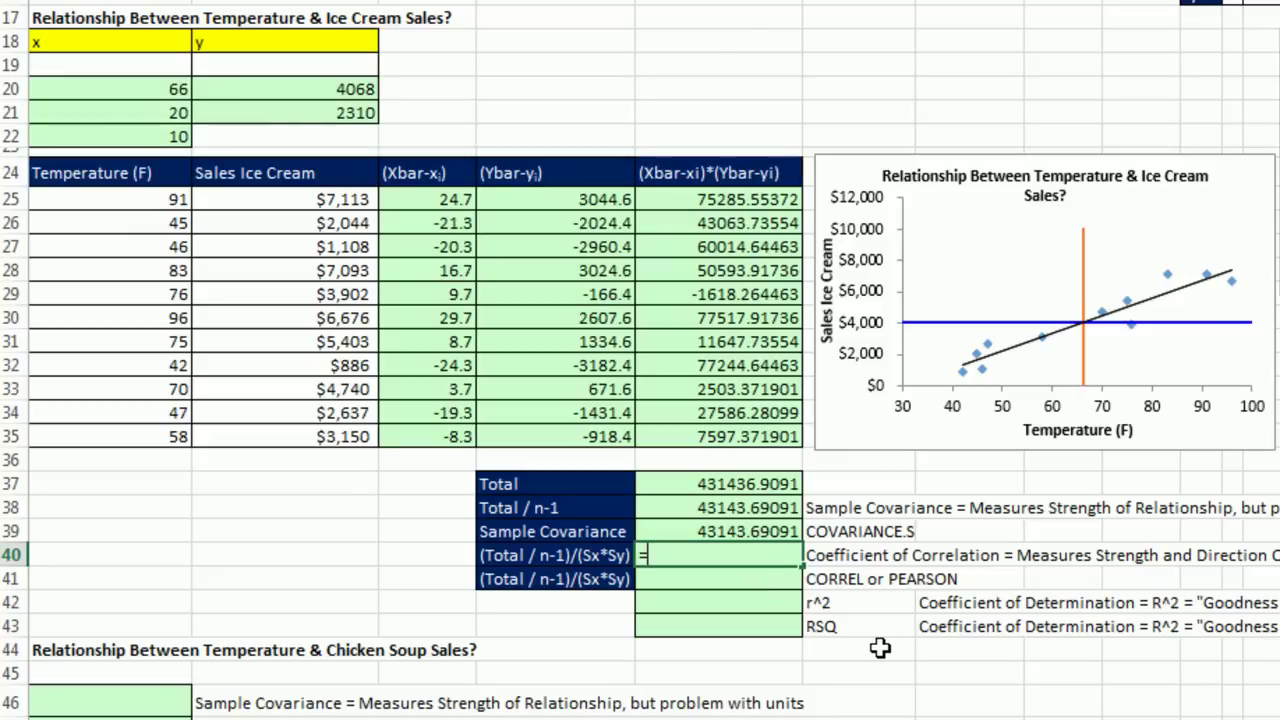
- Calculate the coefficient of correlation in F40 with =F38/PRODUCT(B21:C21), dividing the covariance by both standard deviations multiplied together
{"action": "key", "text": "Up"}
{"action": "key", "text": "Up"}
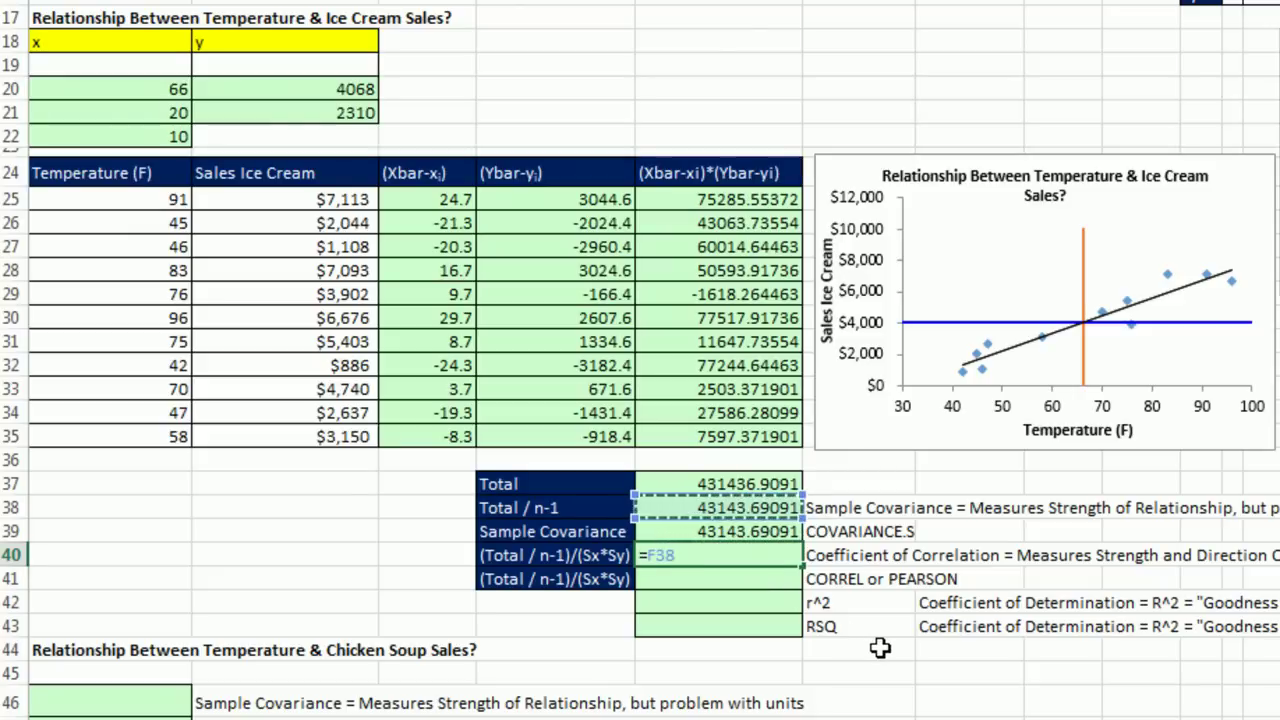
{"action": "type", "text": "/"}
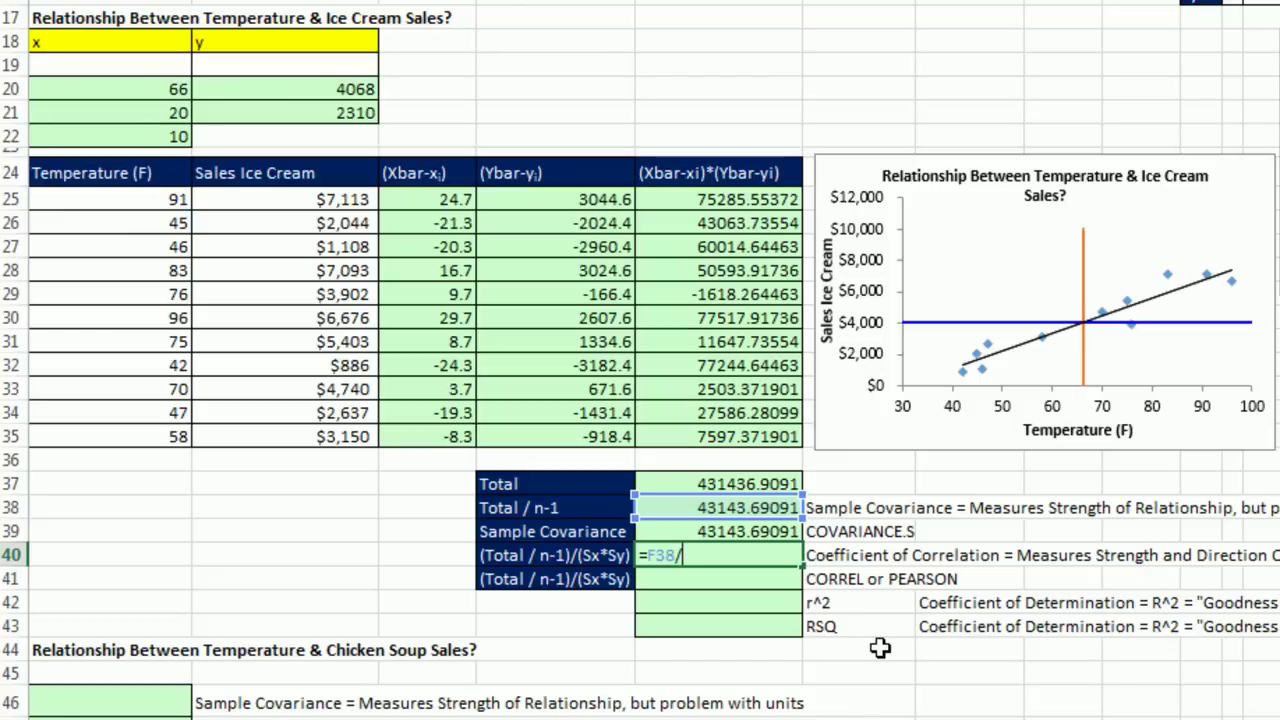
{"action": "type", "text": "pro"}
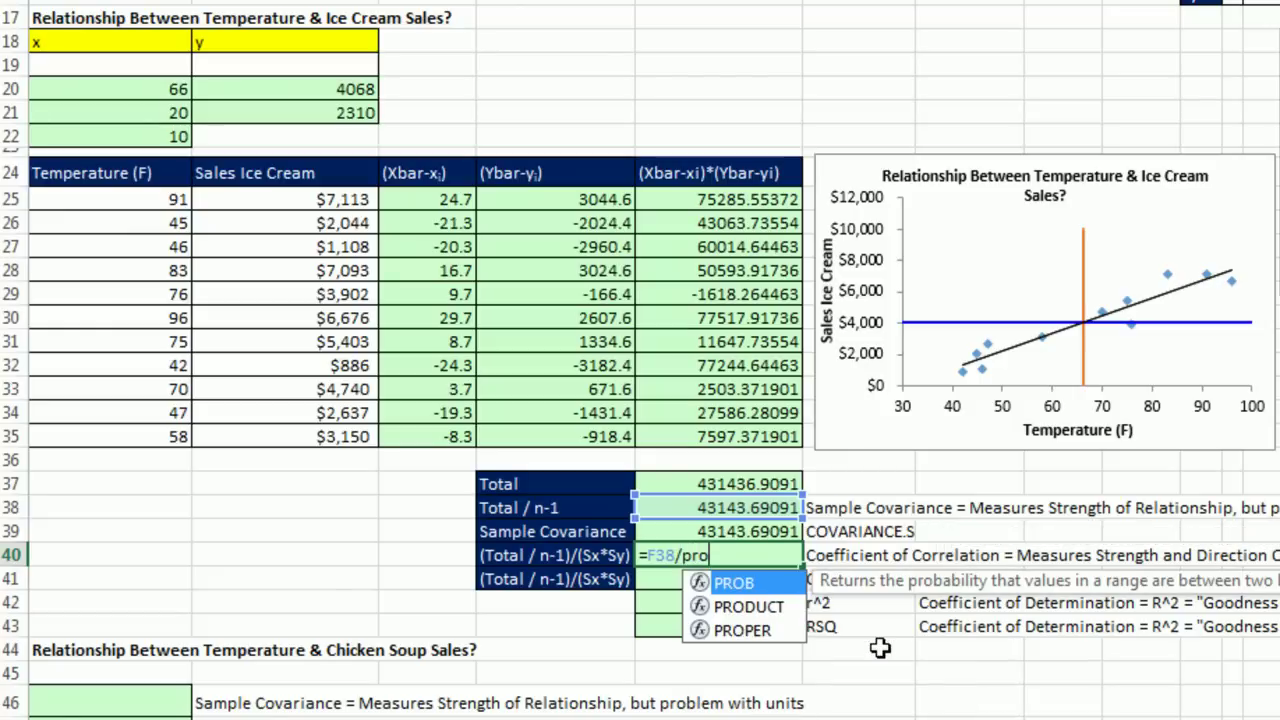
{"action": "key", "text": "Down"}
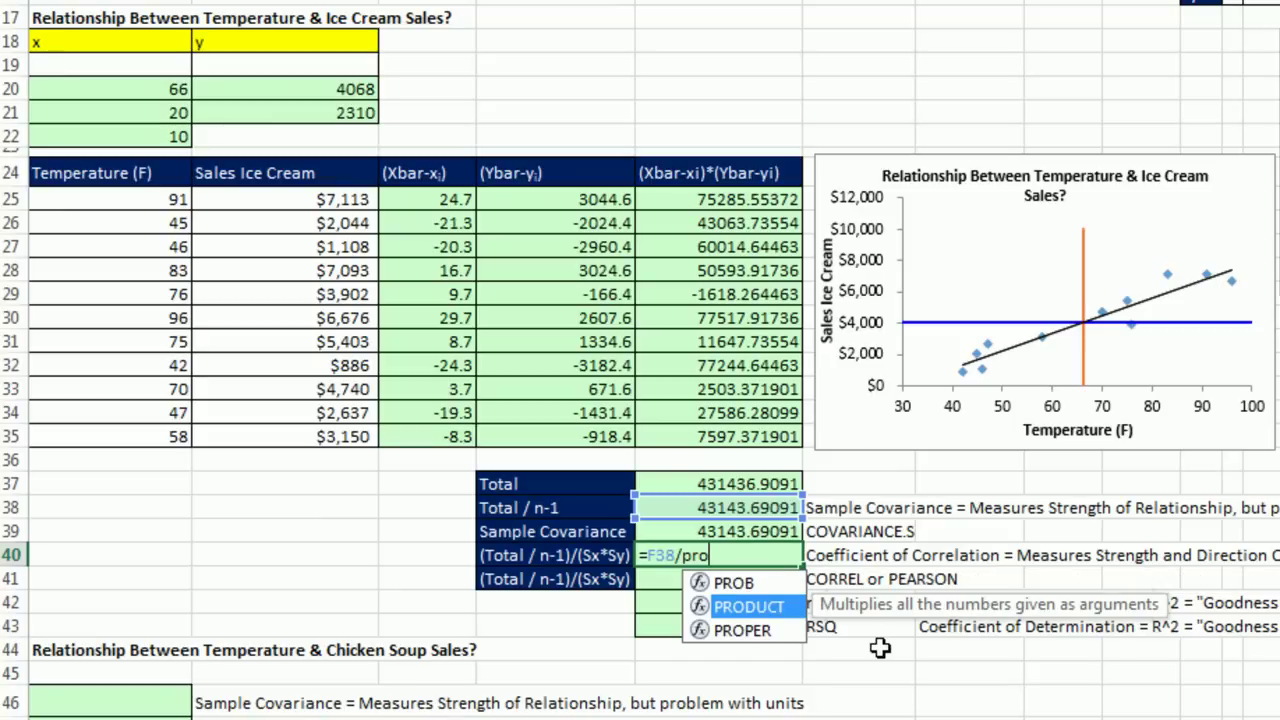
{"action": "key", "text": "Tab"}
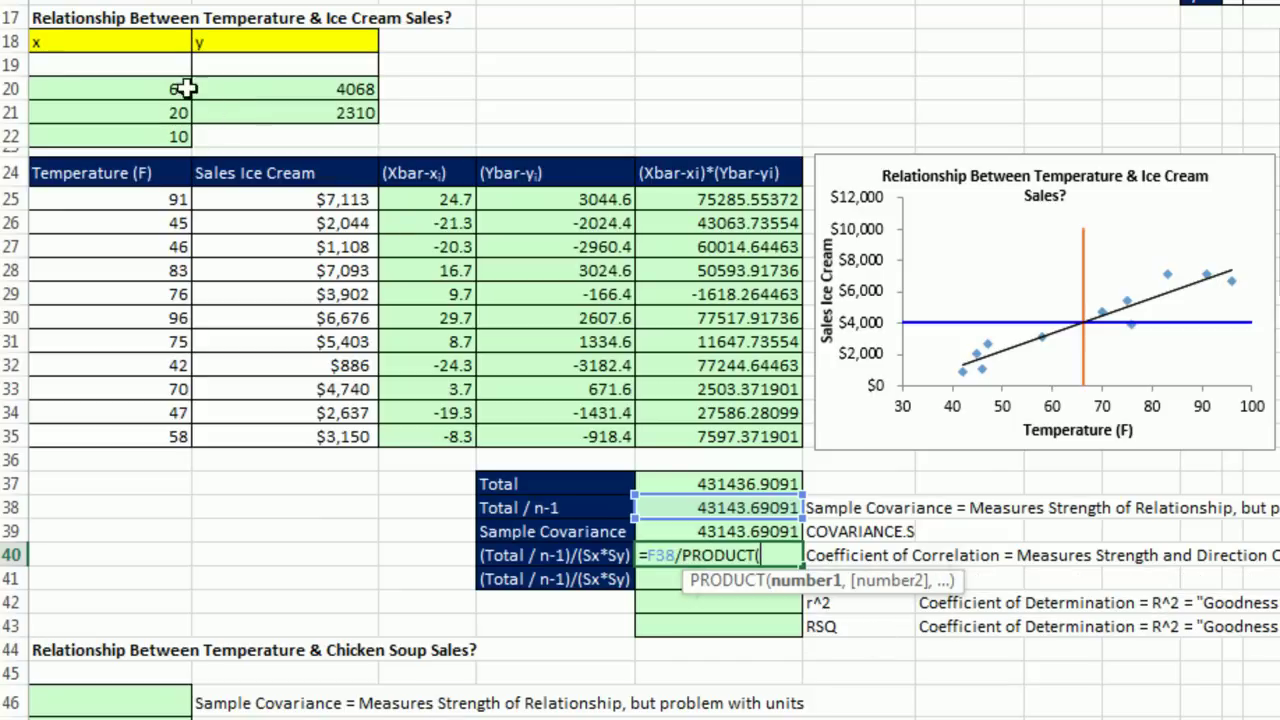
{"action": "scroll", "coordinate": [549, 277], "scroll_direction": "left", "scroll_amount": 2}
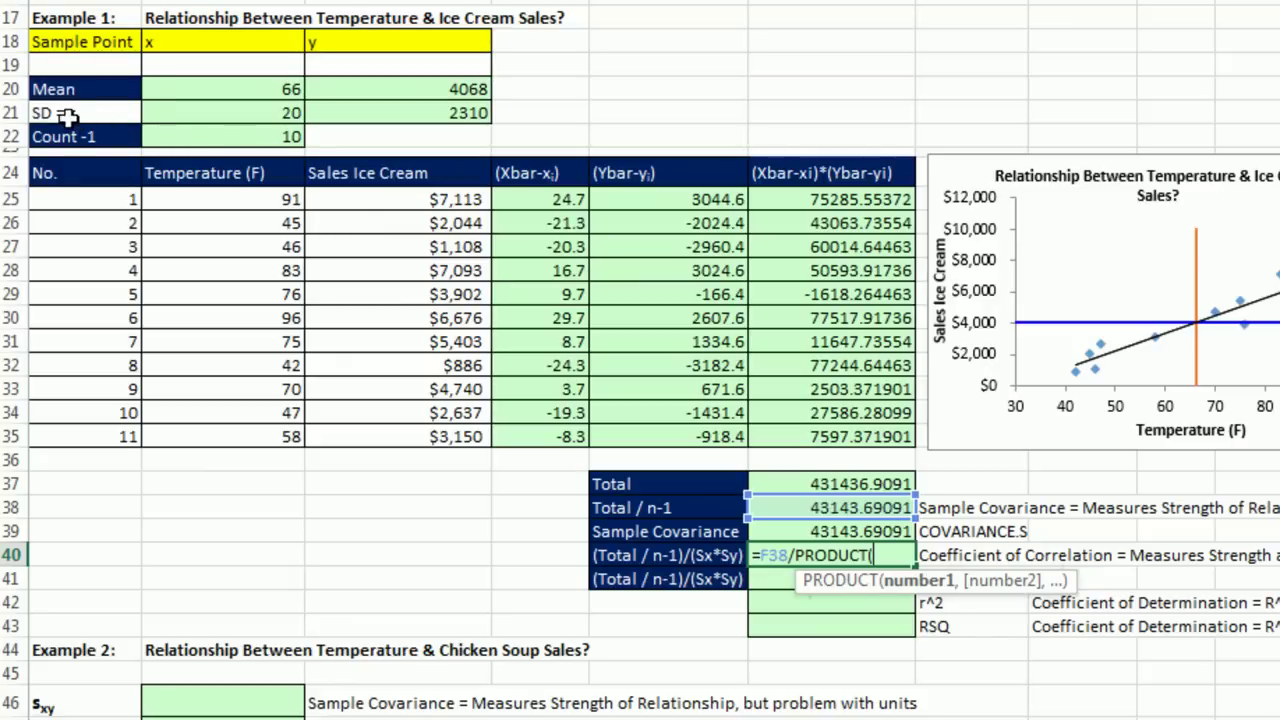
{"action": "left_click_drag", "start_coordinate": [207, 113], "coordinate": [392, 113]}
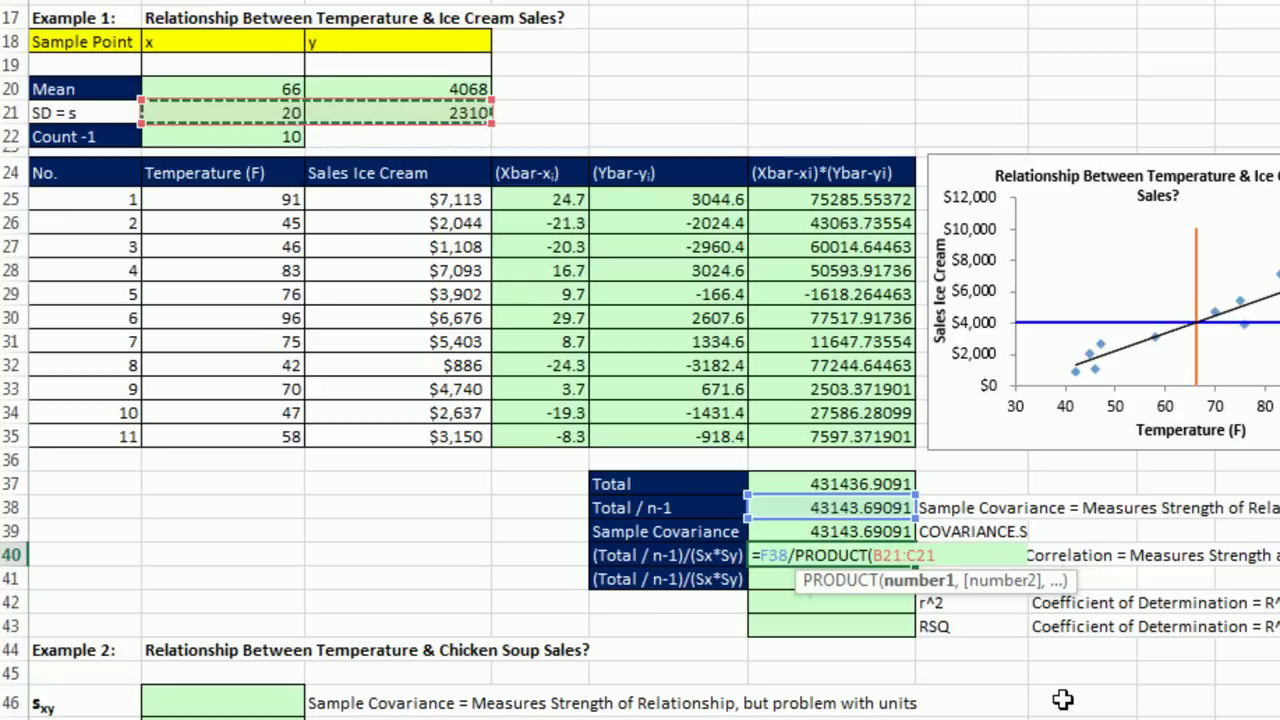
{"action": "type", "text": ")"}
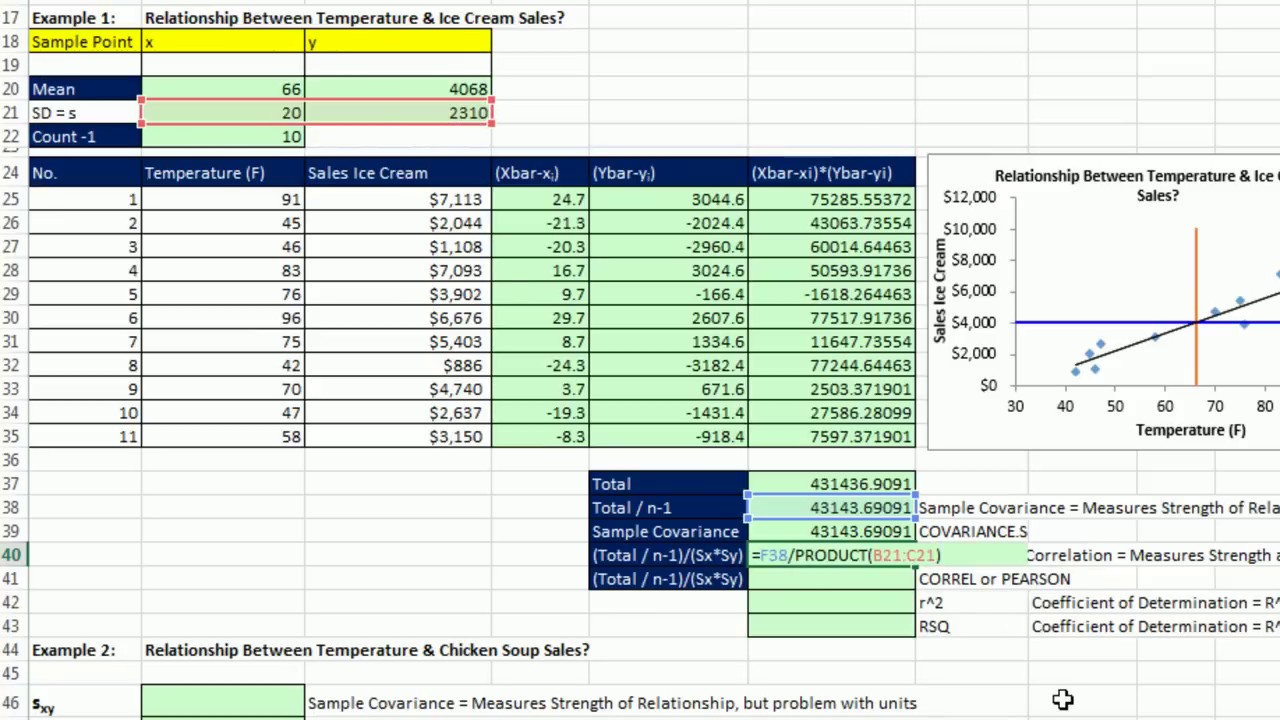
{"action": "key", "text": "ctrl+Return"}
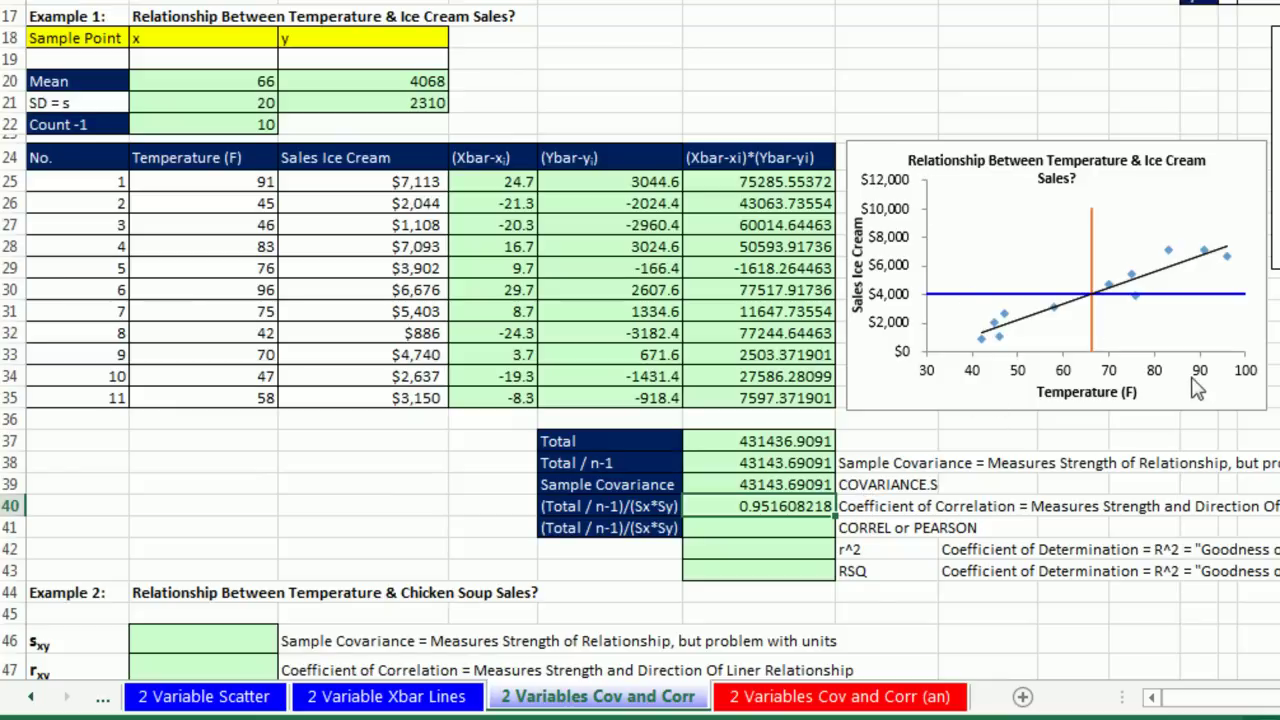
- Calculate the ice cream correlation in F41 with PEARSON, using sales C25:C35 and temperatures B25:B35
{"action": "left_click", "coordinate": [771, 529]}
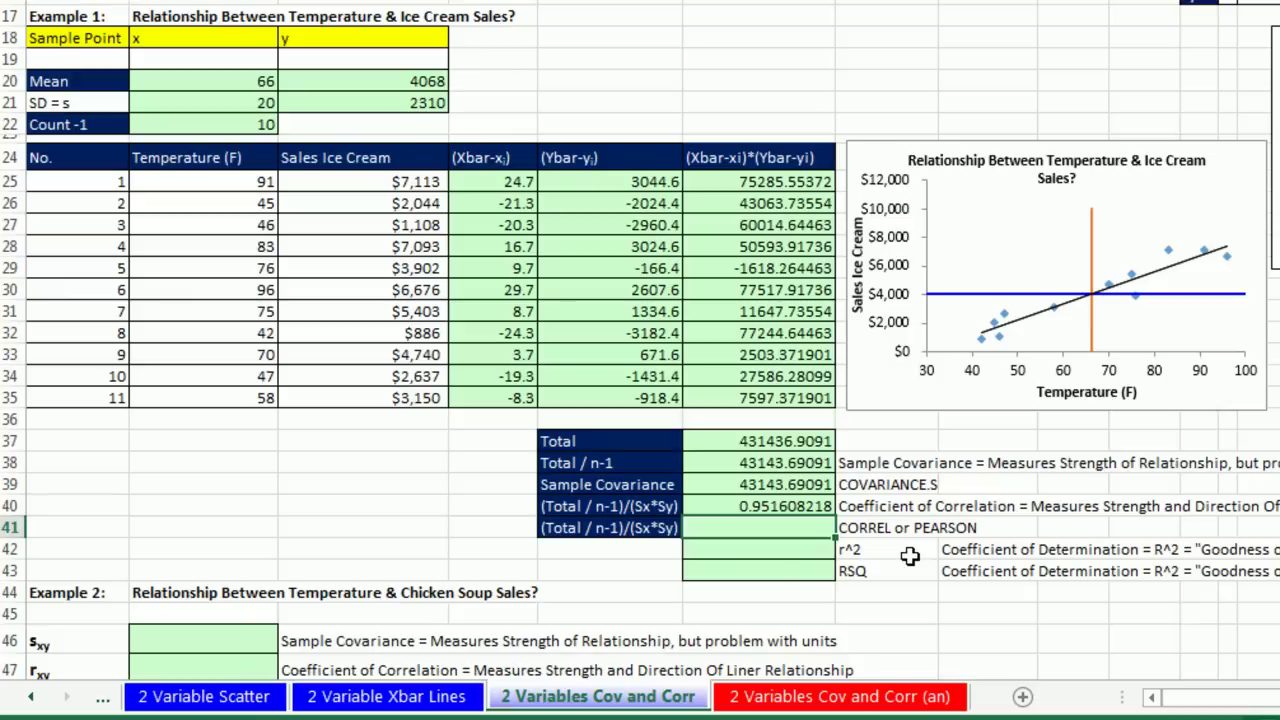
{"action": "type", "text": "p"}
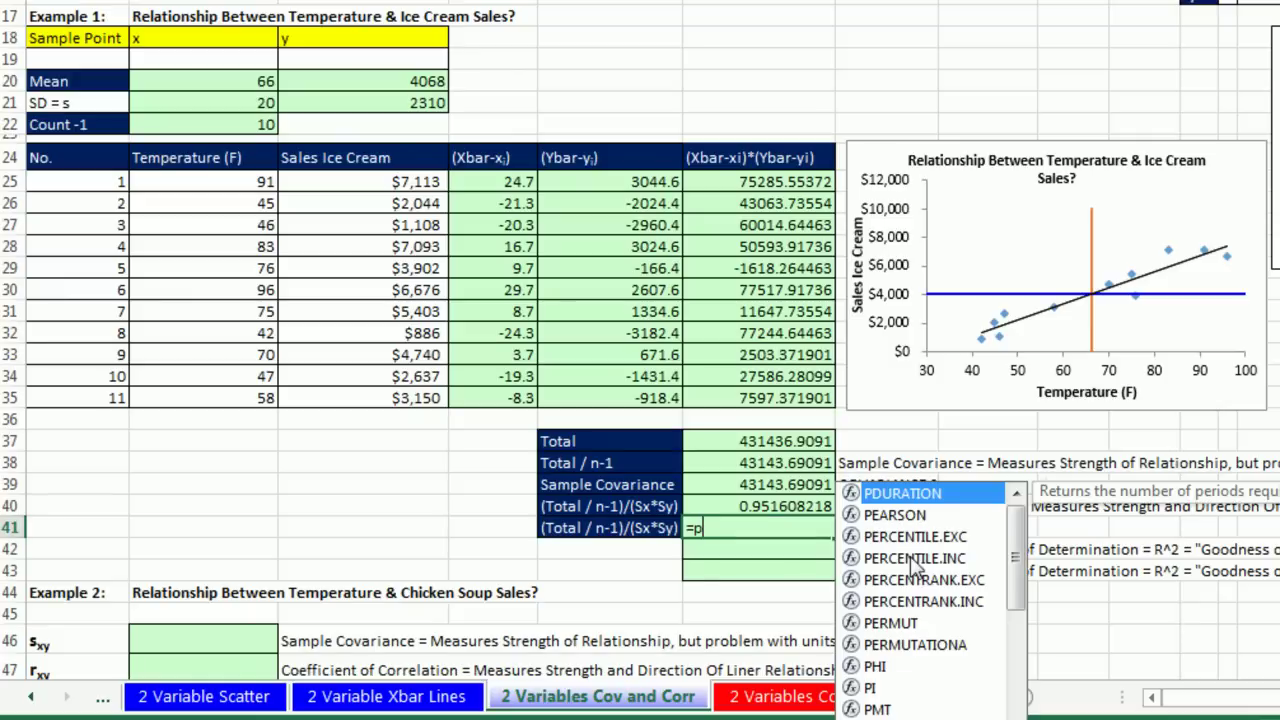
{"action": "type", "text": "e"}
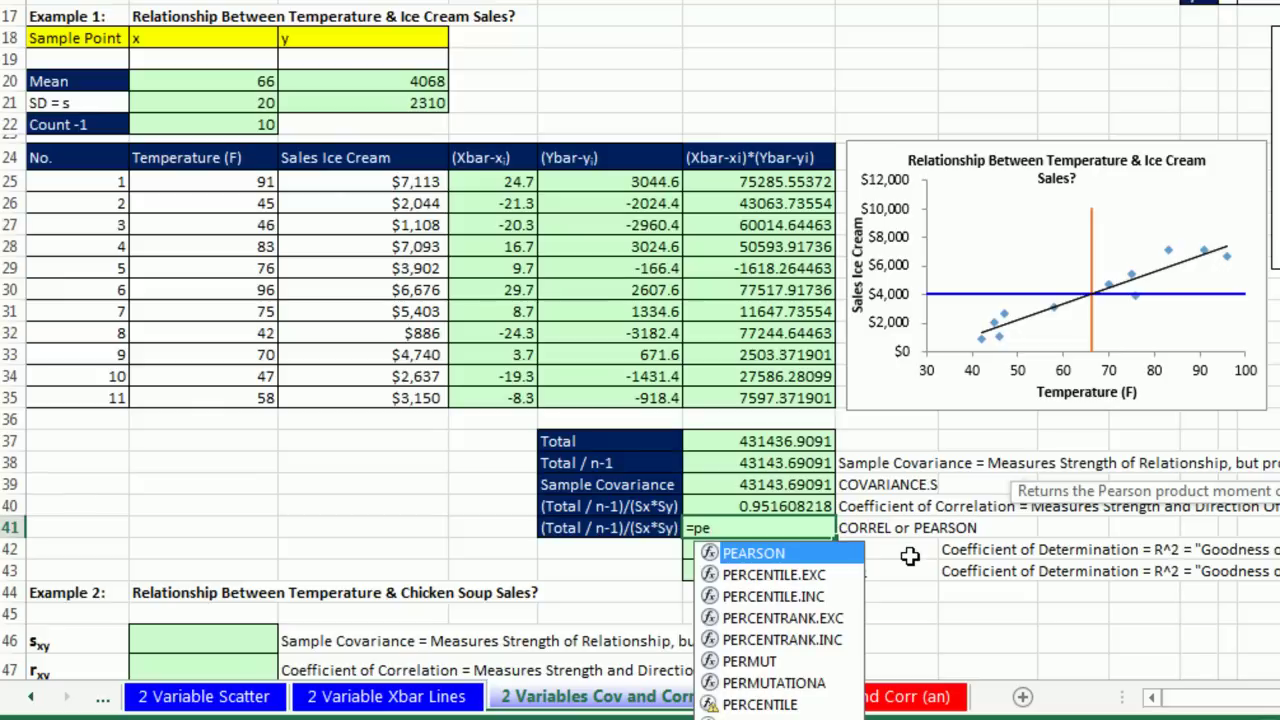
{"action": "key", "text": "Tab"}
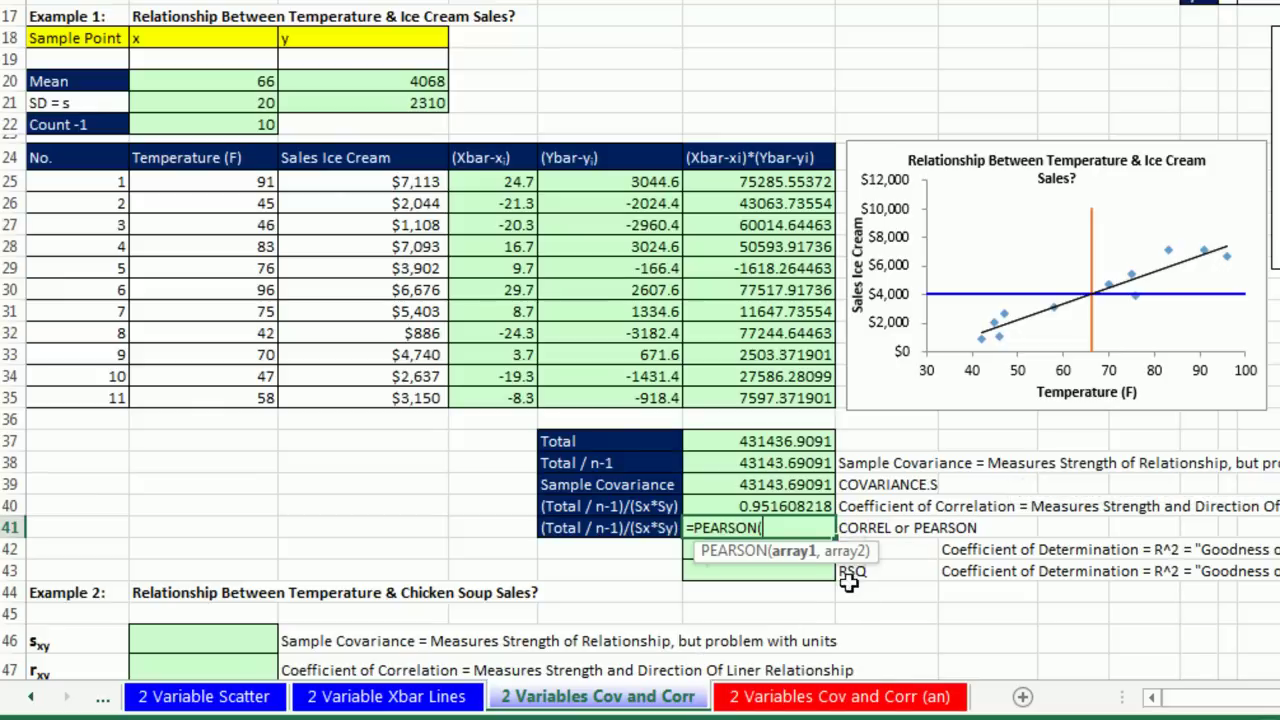
{"action": "left_click_drag", "start_coordinate": [337, 181], "coordinate": [386, 400]}
{"action": "type", "text": ","}
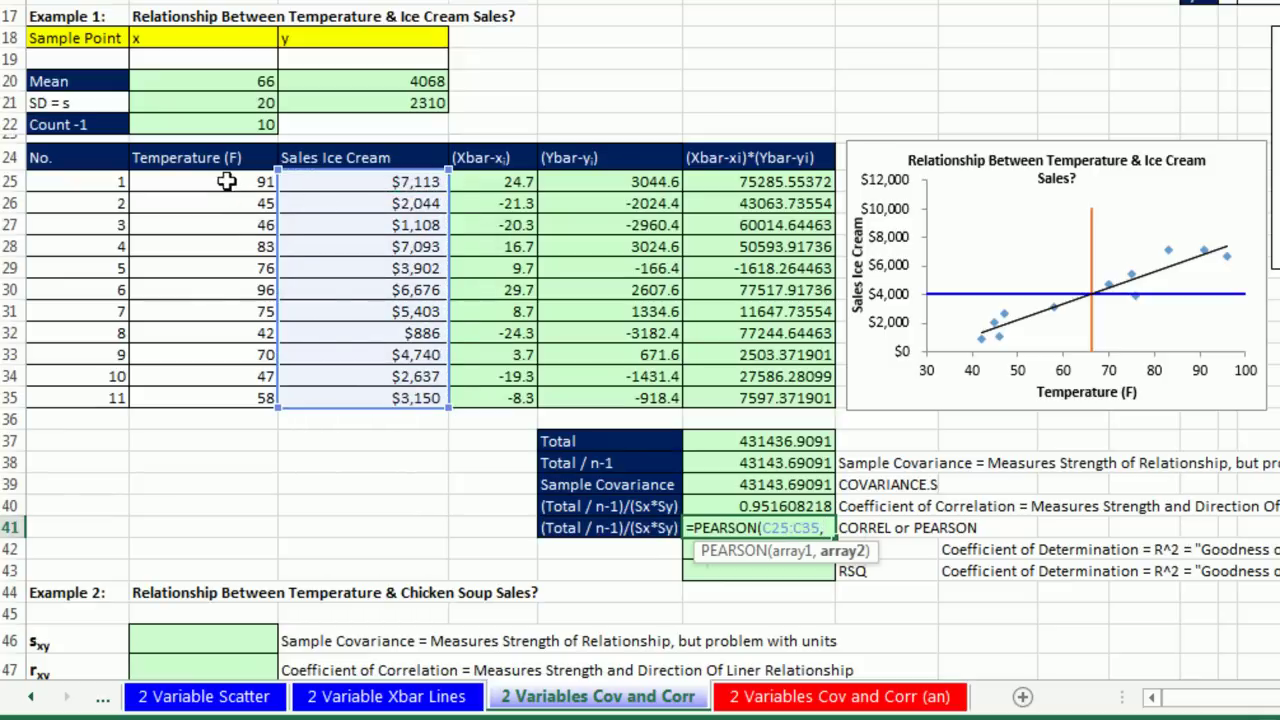
{"action": "left_click_drag", "start_coordinate": [223, 180], "coordinate": [260, 398]}
{"action": "type", "text": ")"}
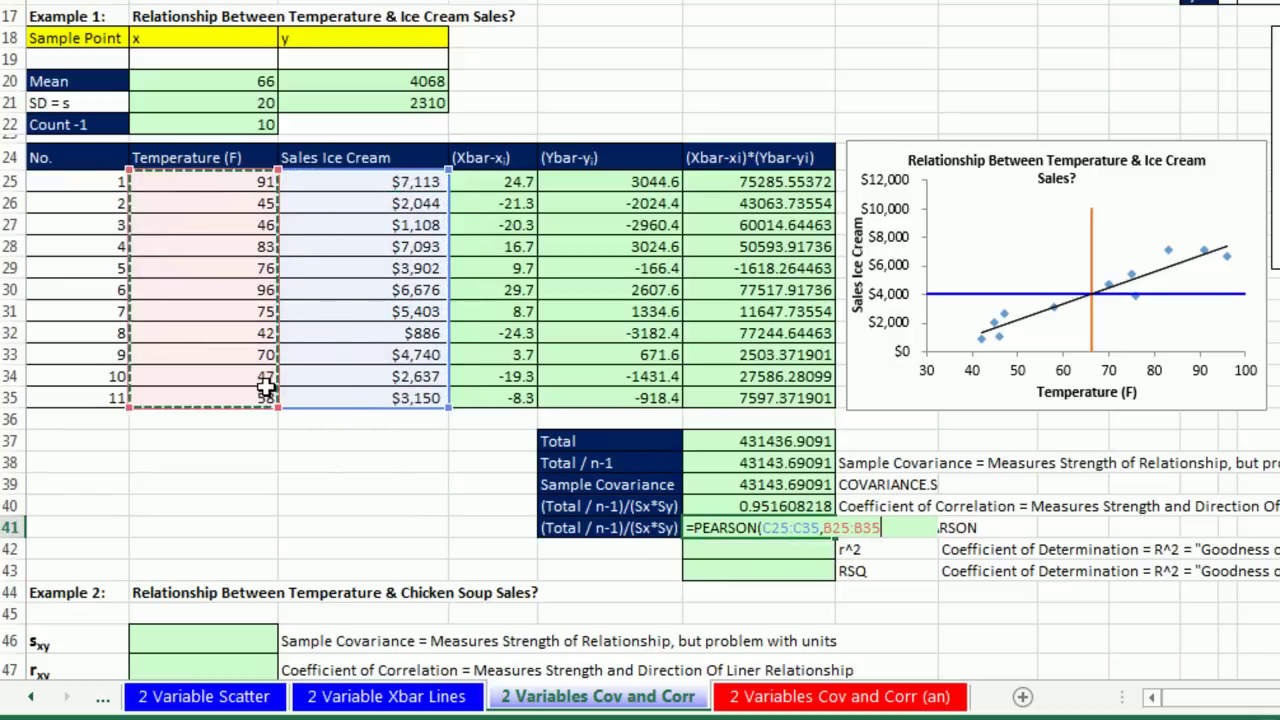
{"action": "key", "text": "Return"}
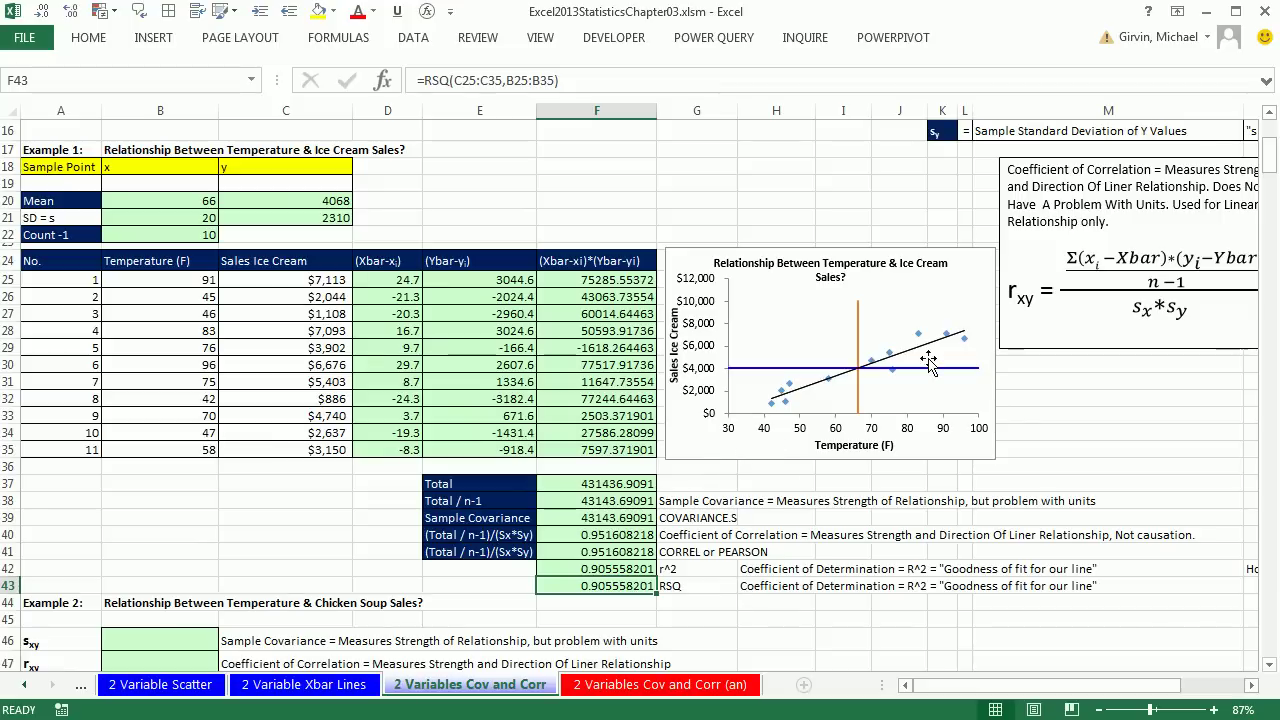
- Enter a COVARIANCE.S formula in B46 for Example 2, with chicken soup sales C50:C64 as the first array
{"action": "scroll", "coordinate": [1023, 515], "scroll_direction": "down", "scroll_amount": 8}
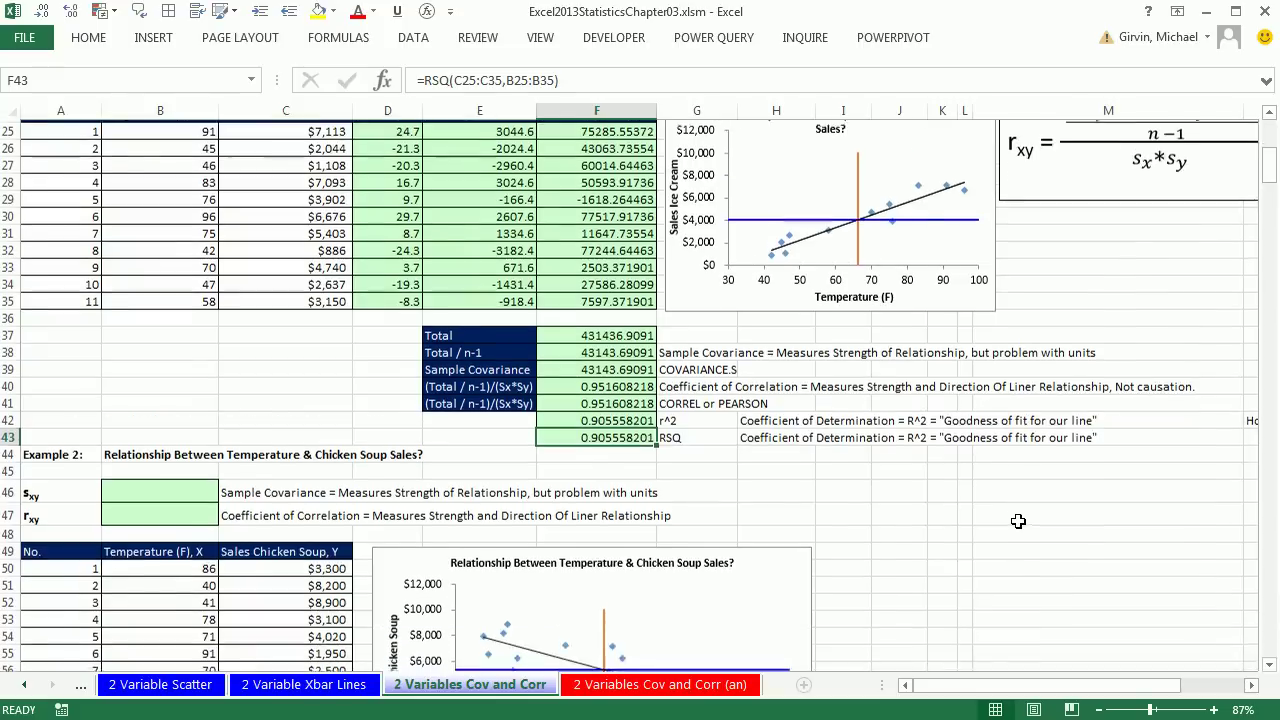
{"action": "scroll", "coordinate": [1012, 485], "scroll_direction": "down", "scroll_amount": 1}
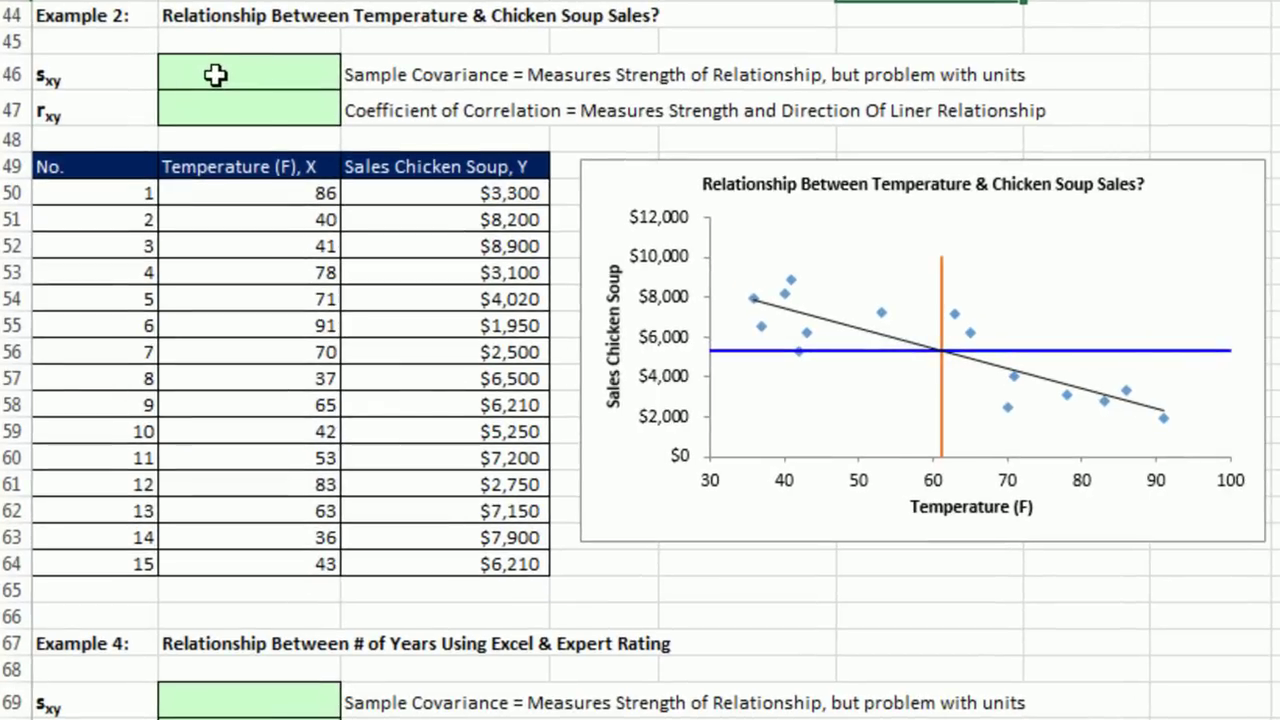
{"action": "left_click", "coordinate": [160, 185]}
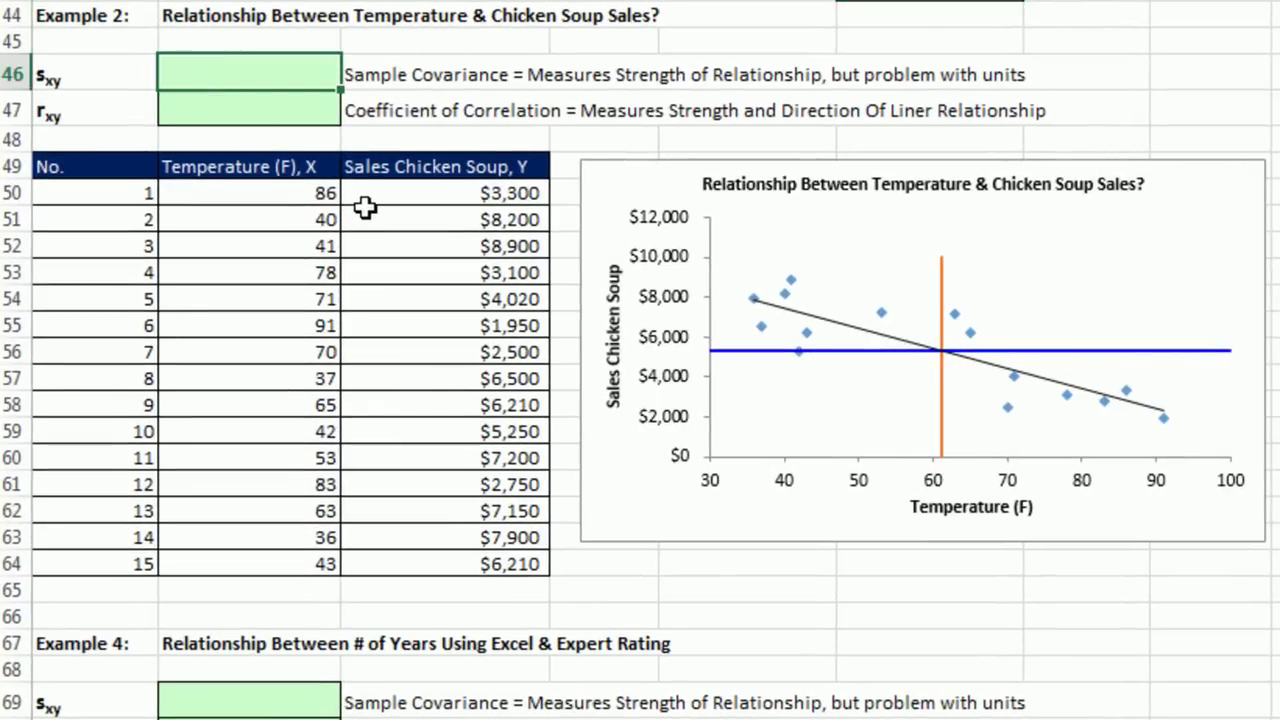
{"action": "type", "text": "="}
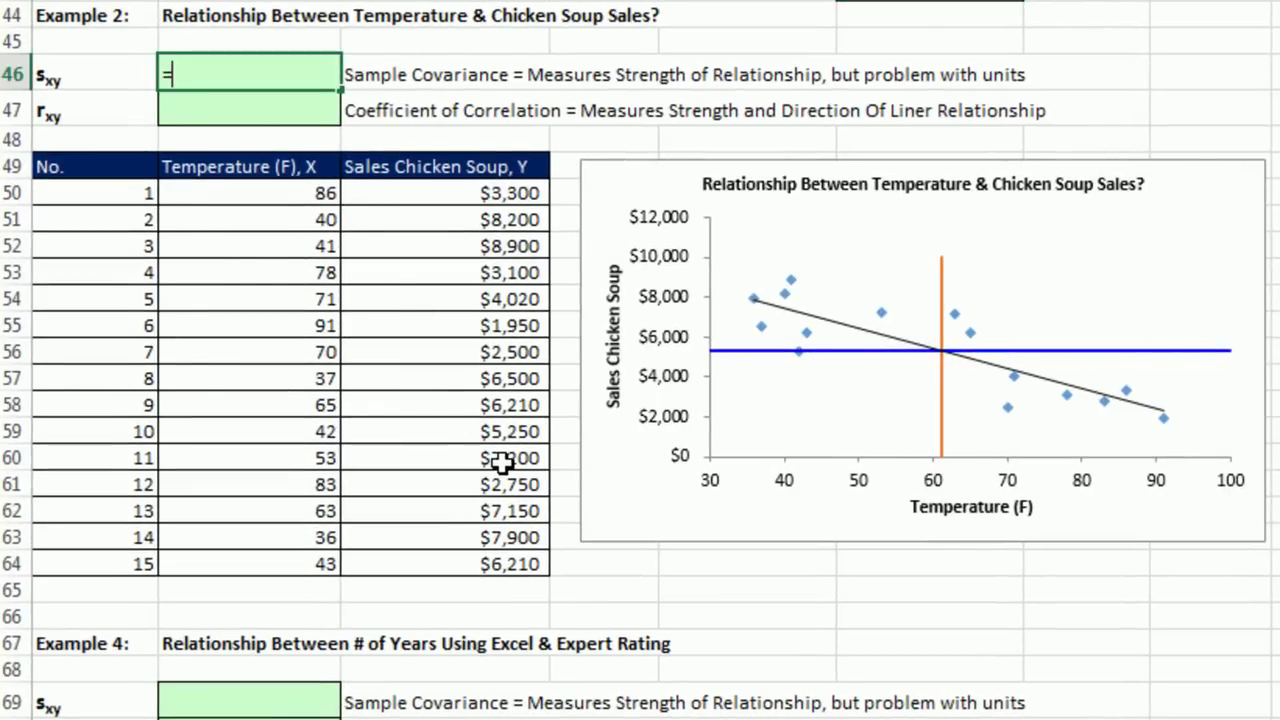
{"action": "type", "text": "cov"}
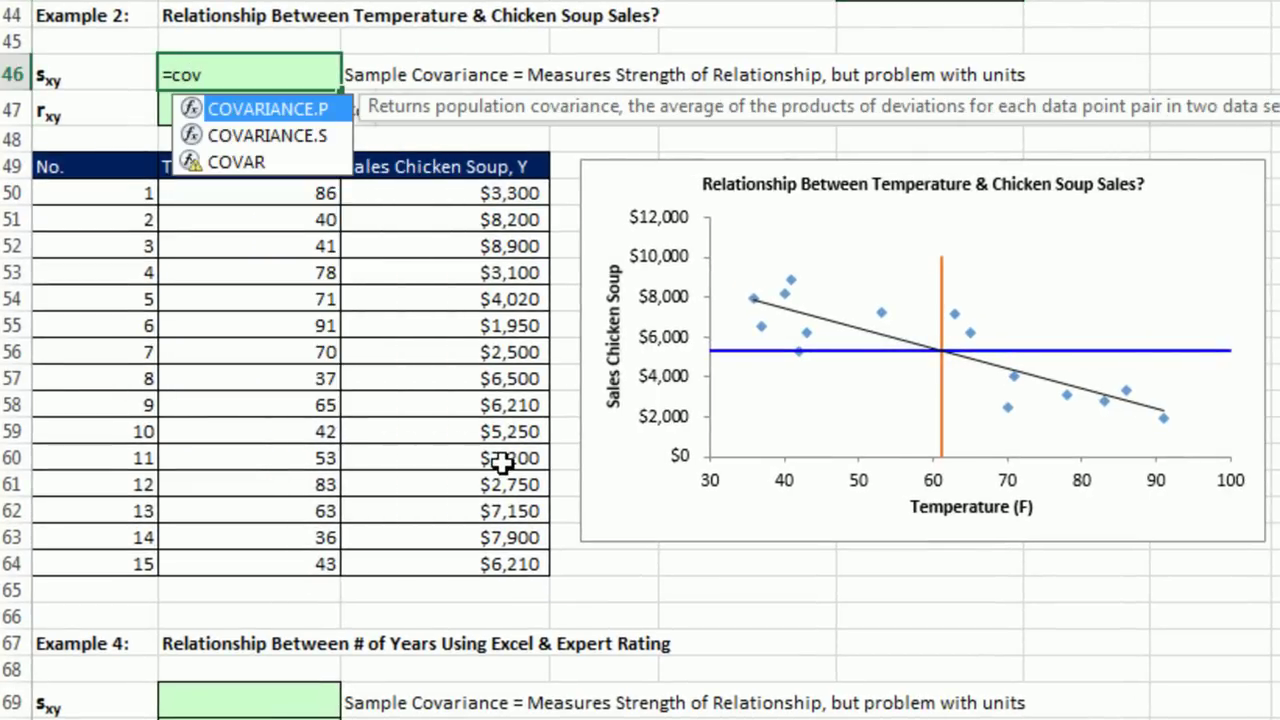
{"action": "key", "text": "Down"}
{"action": "key", "text": "Tab"}
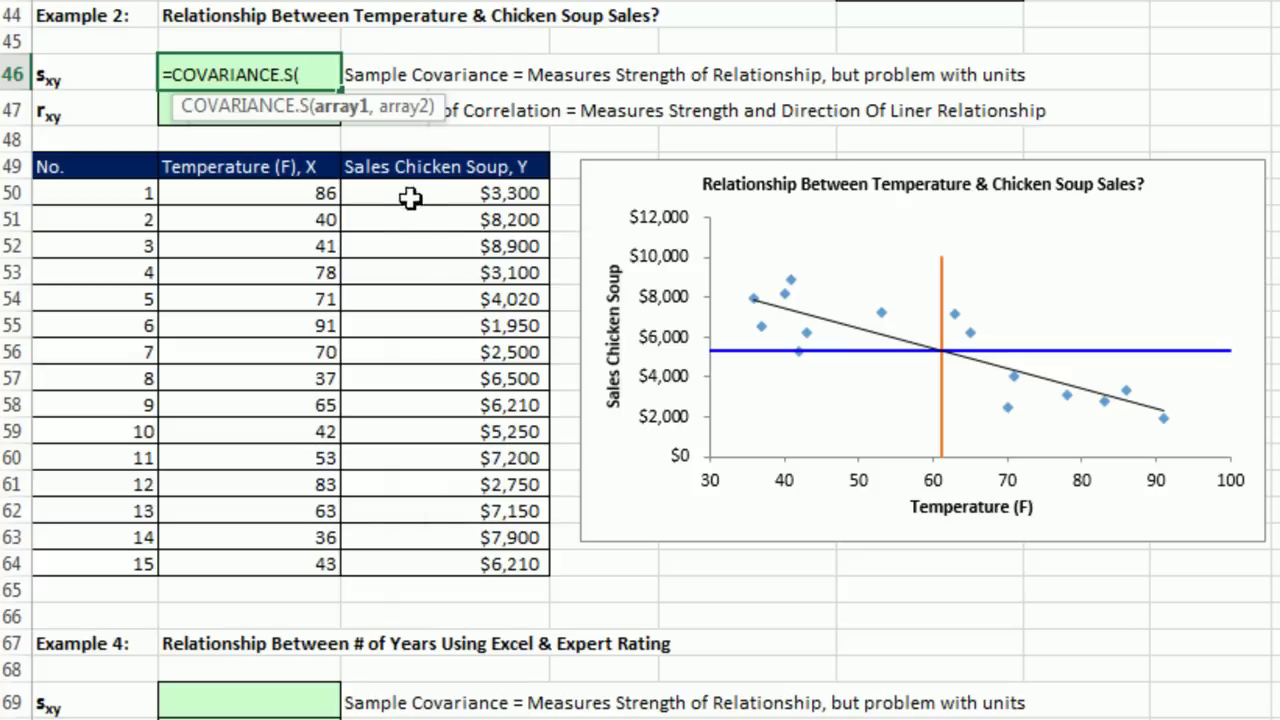
{"action": "left_click_drag", "start_coordinate": [414, 195], "coordinate": [483, 562]}
{"action": "type", "text": ","}
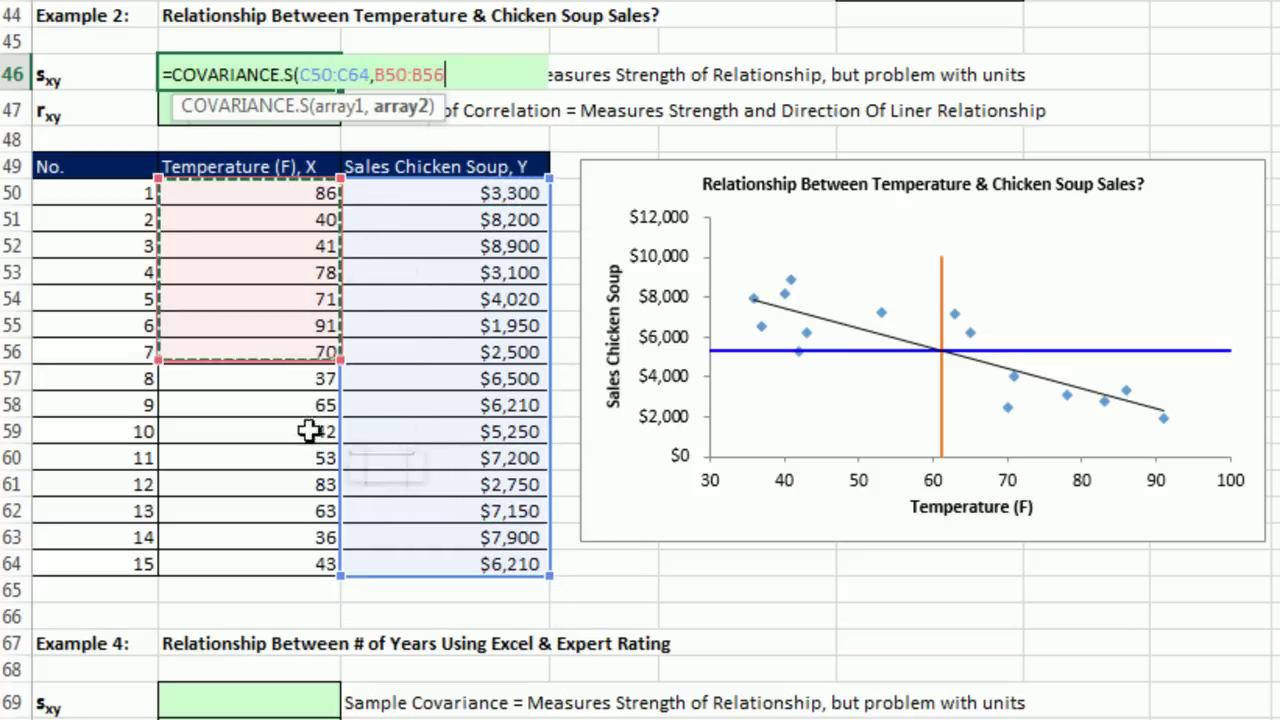